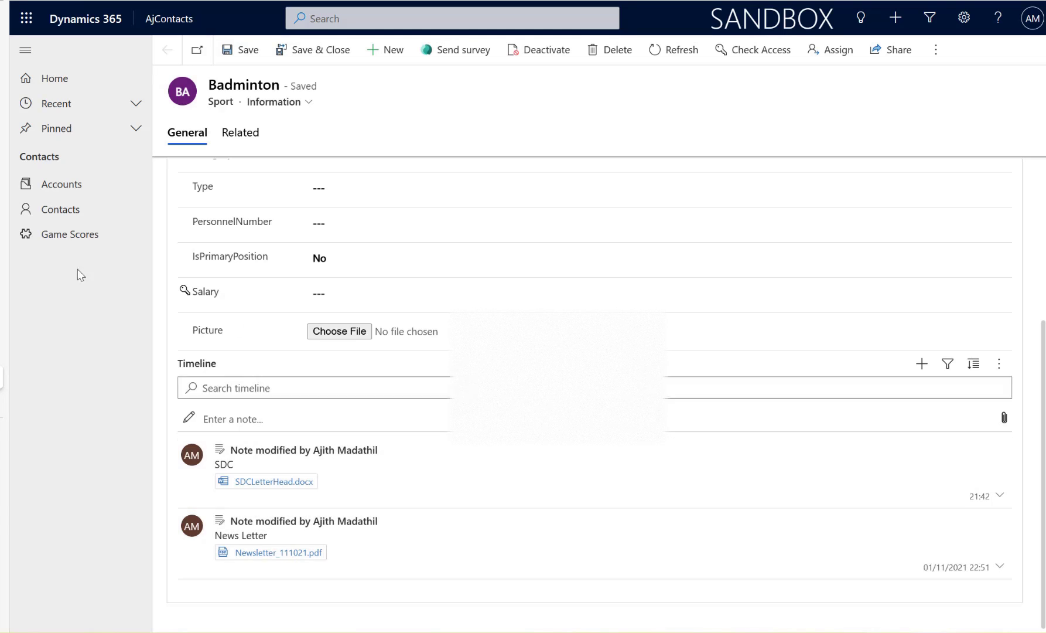
- Switch to the browser tab holding the new untitled flow with its manual trigger
left_click(5, 387)
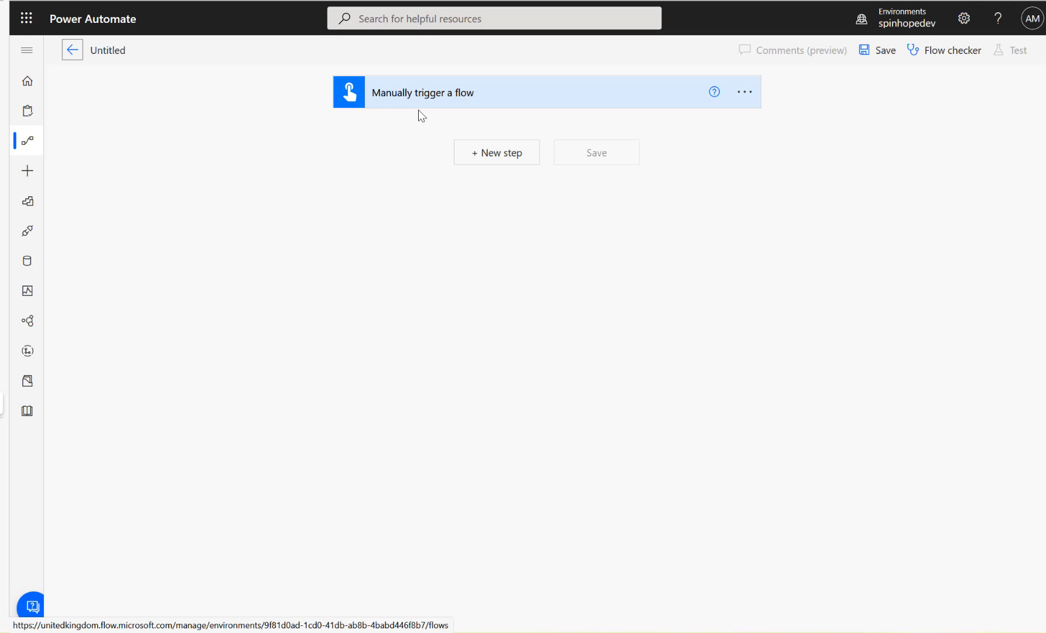
- Add a Microsoft Dataverse 'List rows' step after the manual trigger, with table name Sports
left_click(507, 162)
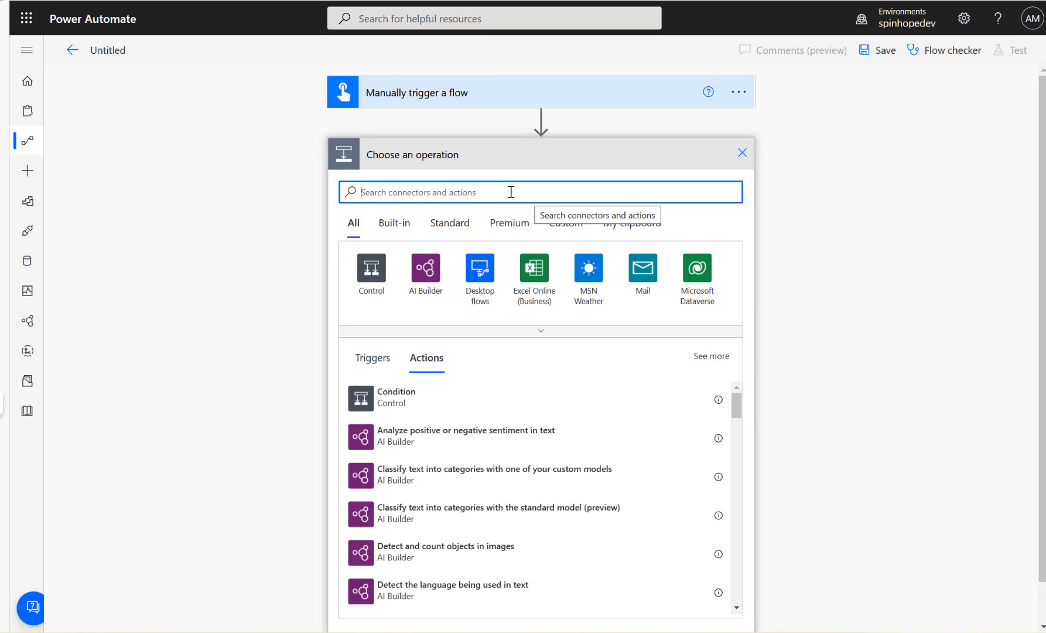
left_click(697, 268)
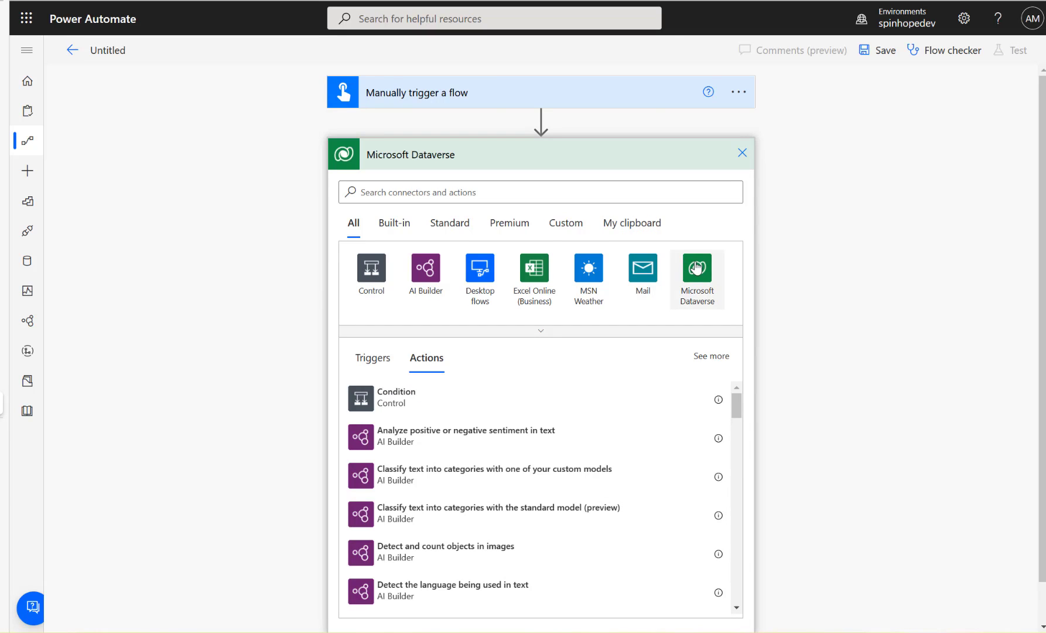
scroll(573, 345, "down", 3)
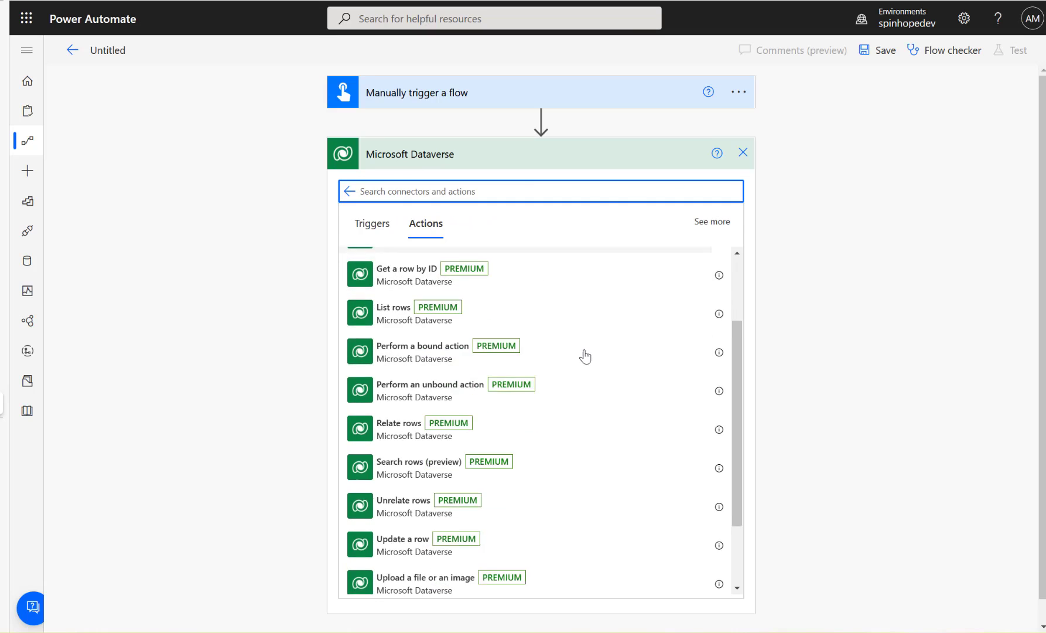
scroll(585, 355, "down", 2)
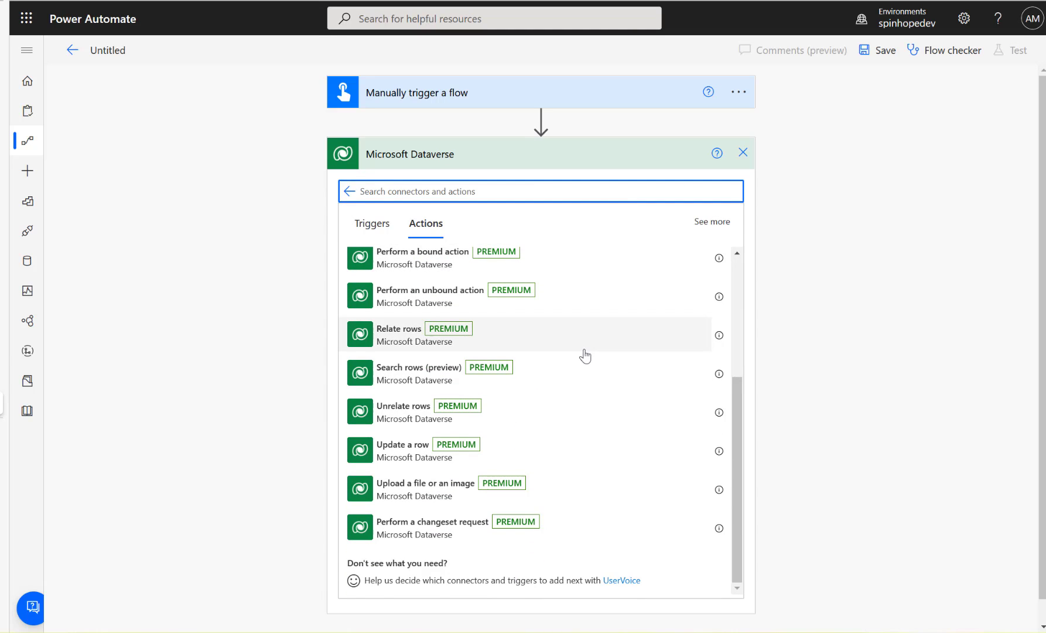
scroll(585, 355, "up", 3)
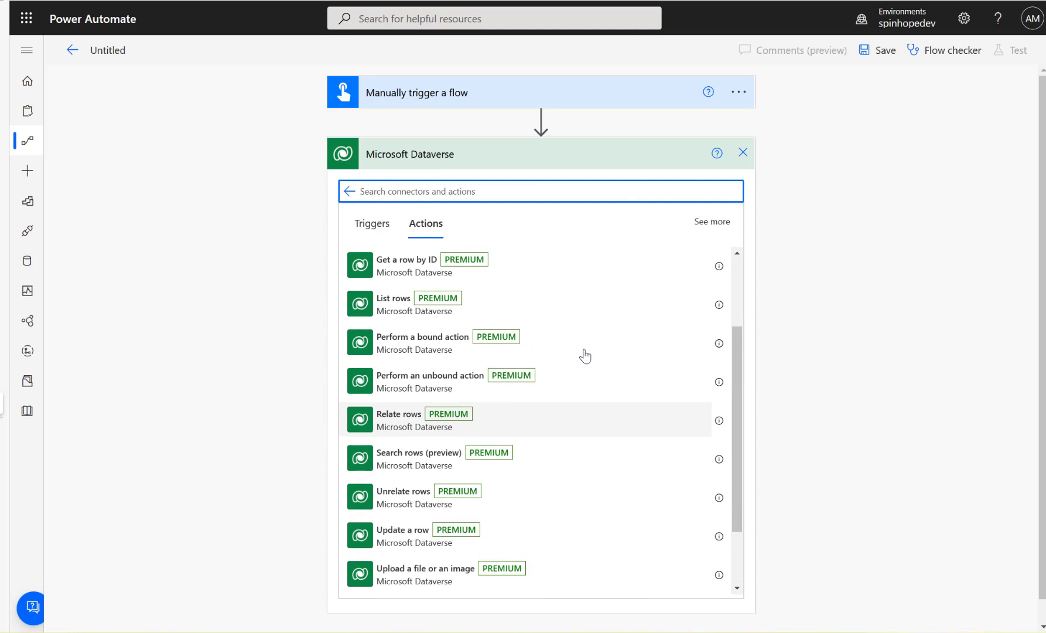
left_click(388, 310)
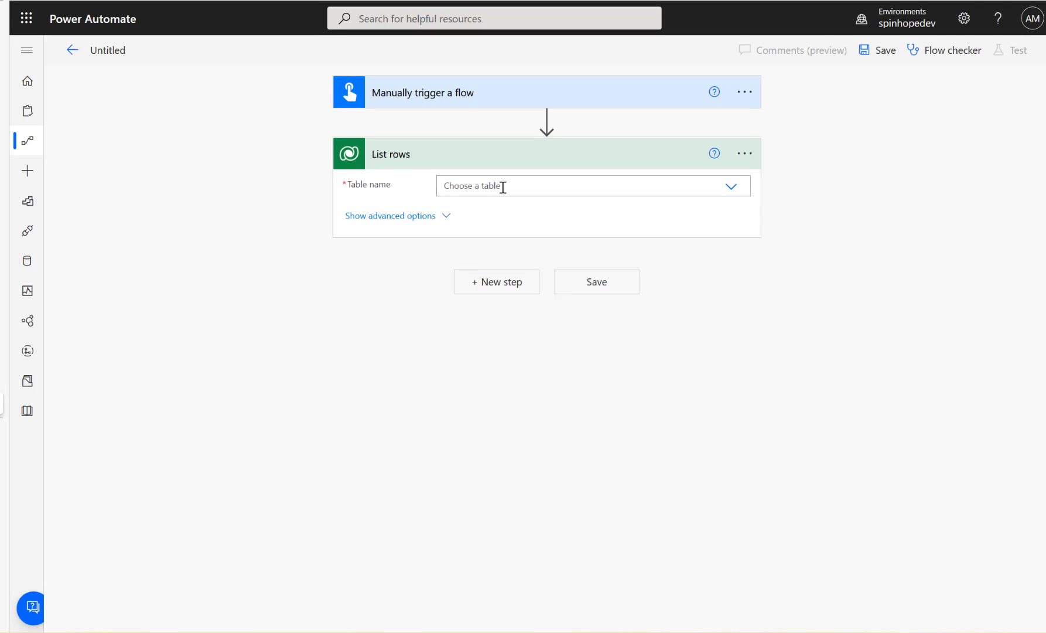
left_click(503, 186)
type("sports")
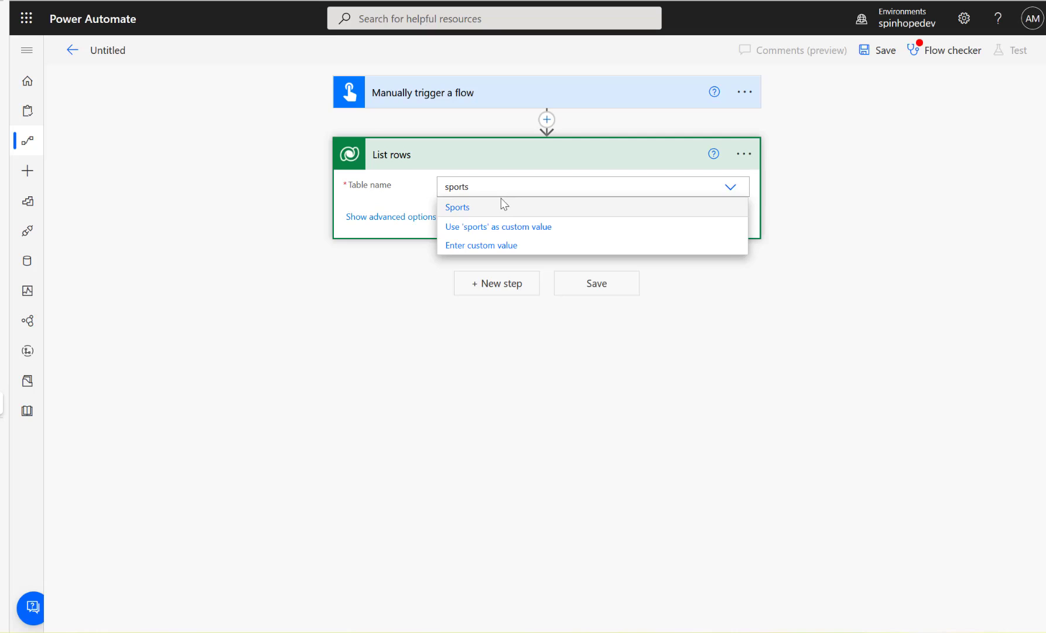
left_click(499, 206)
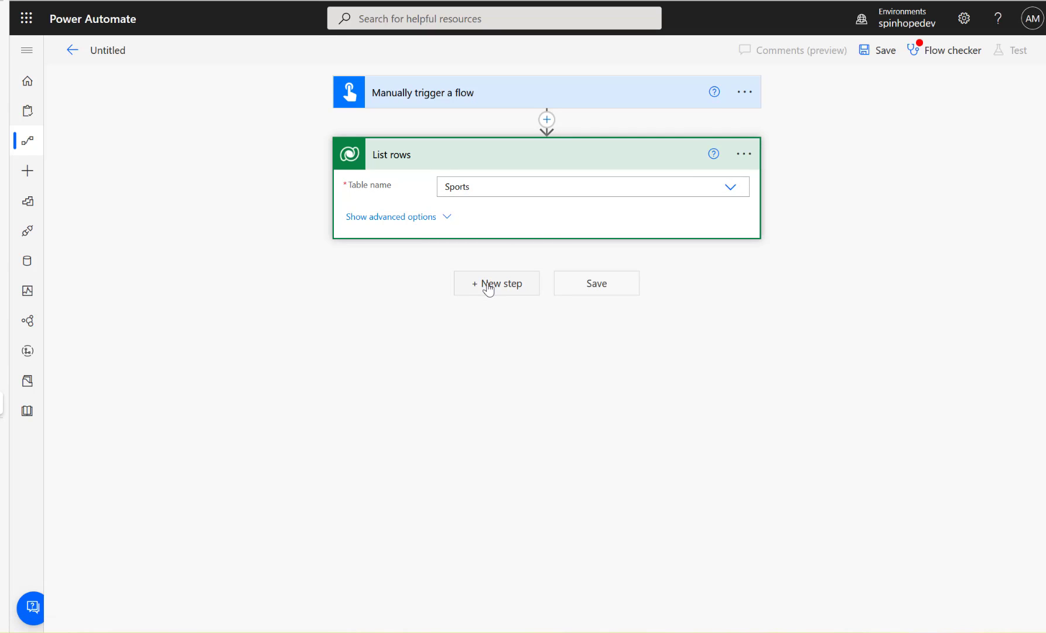
- Add a second Dataverse 'List rows' step that queries the Notes table
left_click(488, 286)
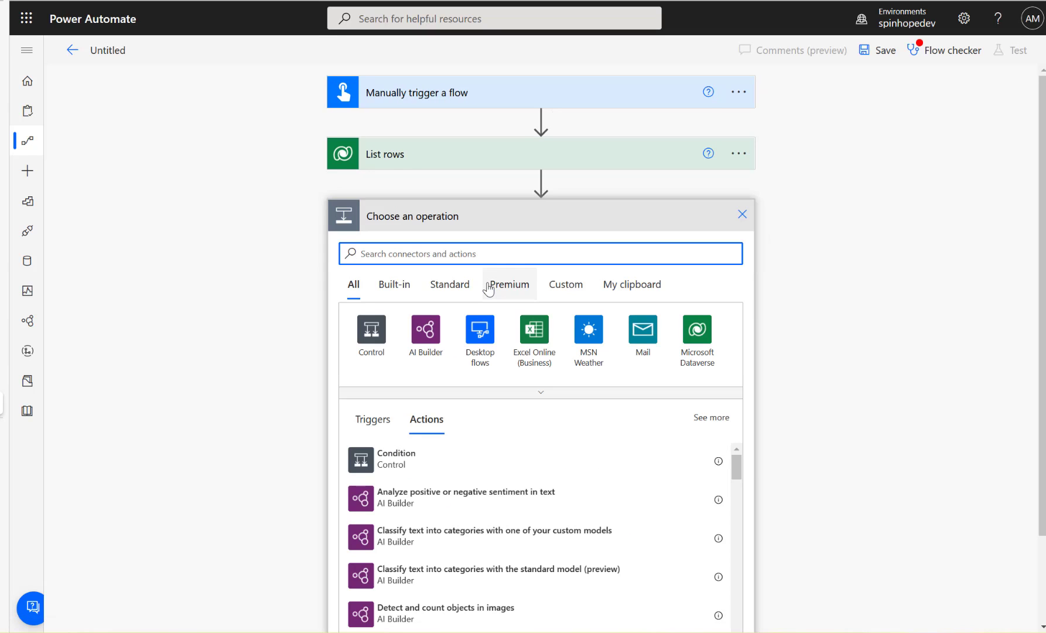
left_click(705, 345)
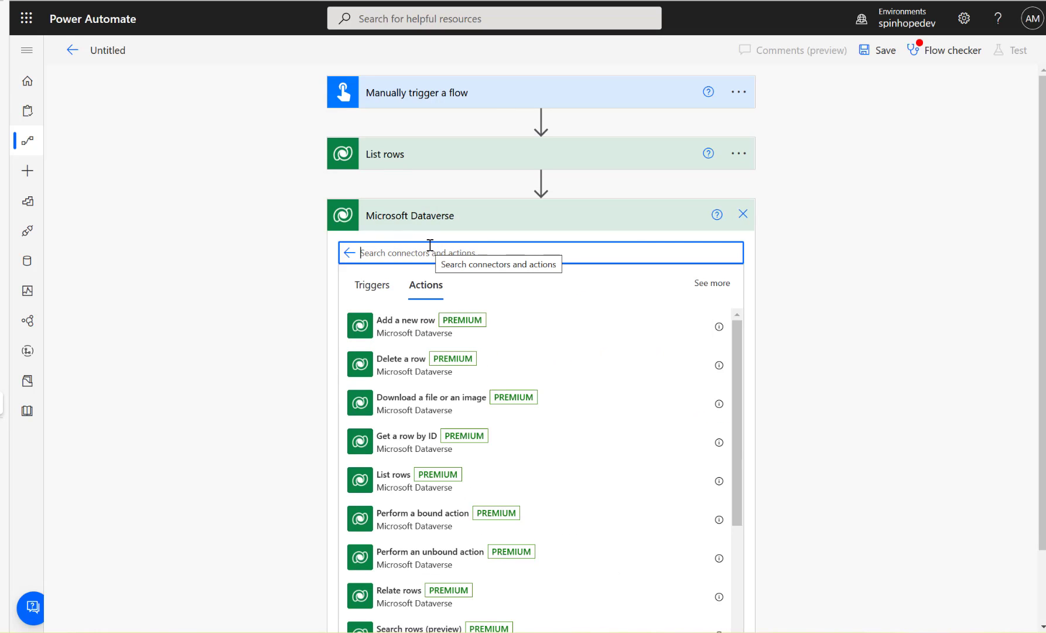
left_click(409, 483)
left_click(689, 249)
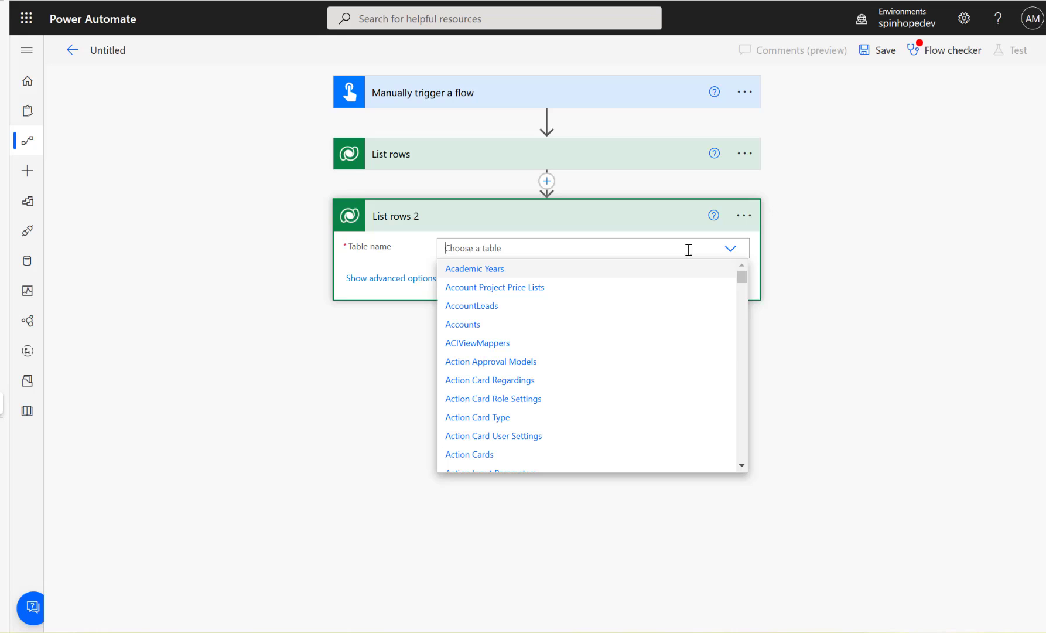
type("Notes")
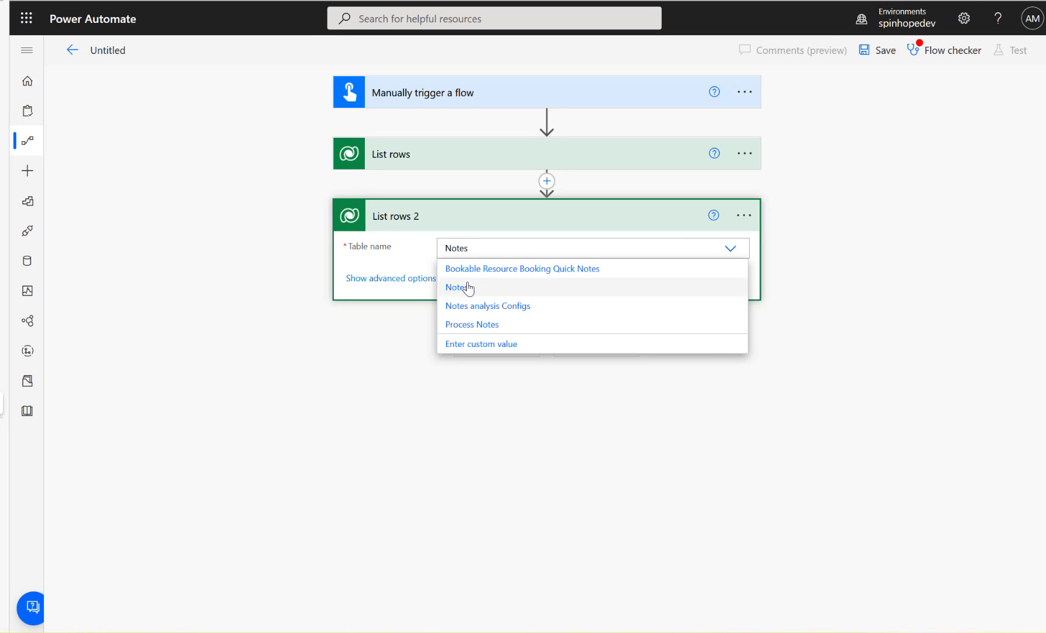
left_click(462, 287)
- Set its Filter rows to '_objectid_value eq' followed by the Sport id dynamic value
left_click(431, 280)
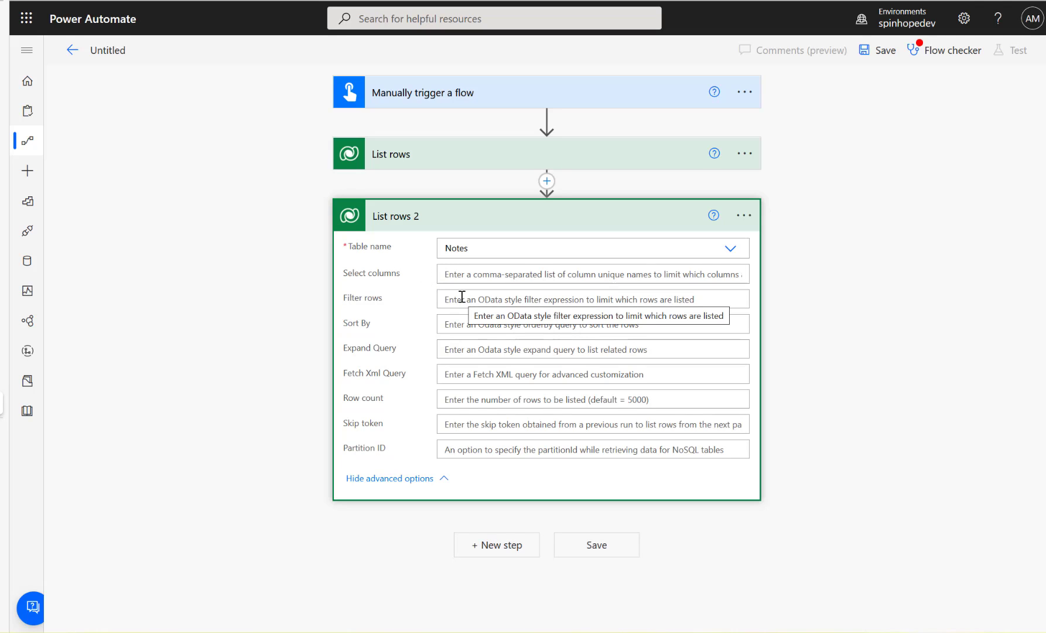
left_click(462, 297)
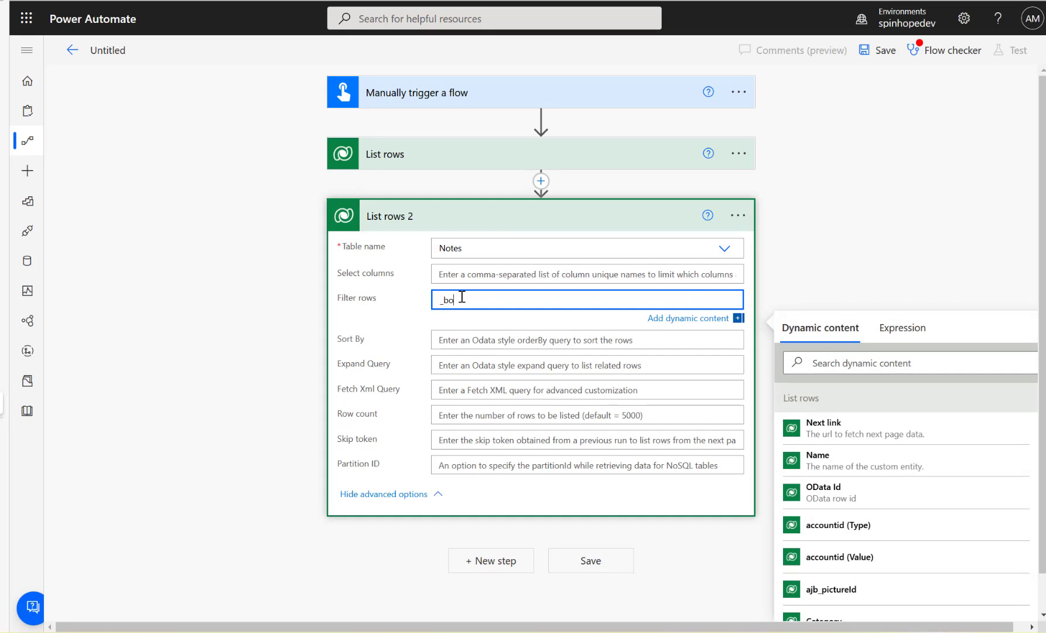
type("_bo")
key("BackSpace")
key("BackSpace")
type("objectid_value eq")
left_click(833, 362)
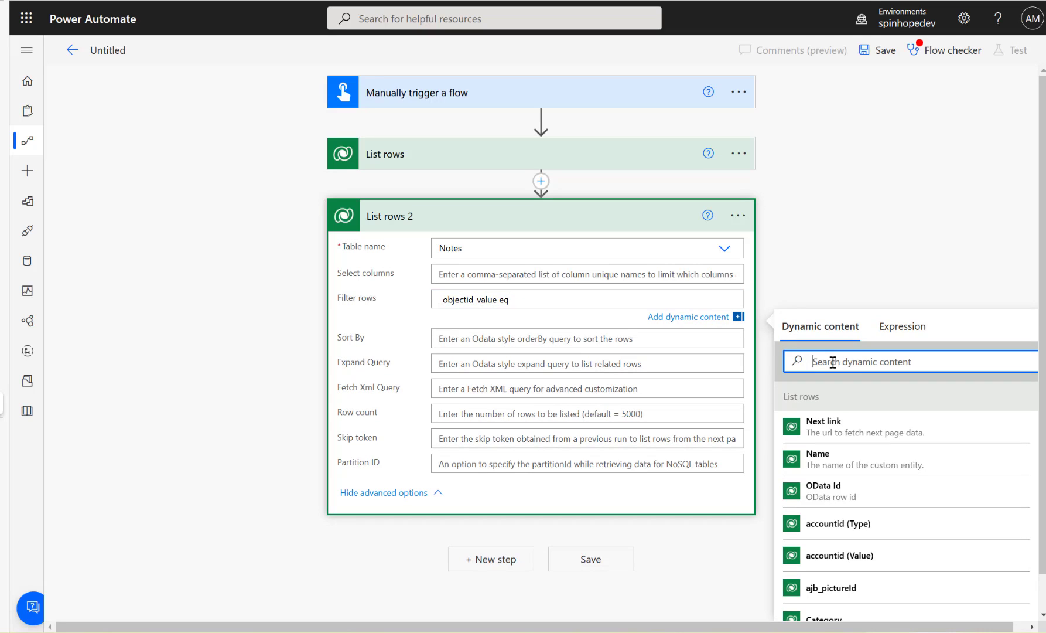
type("sport")
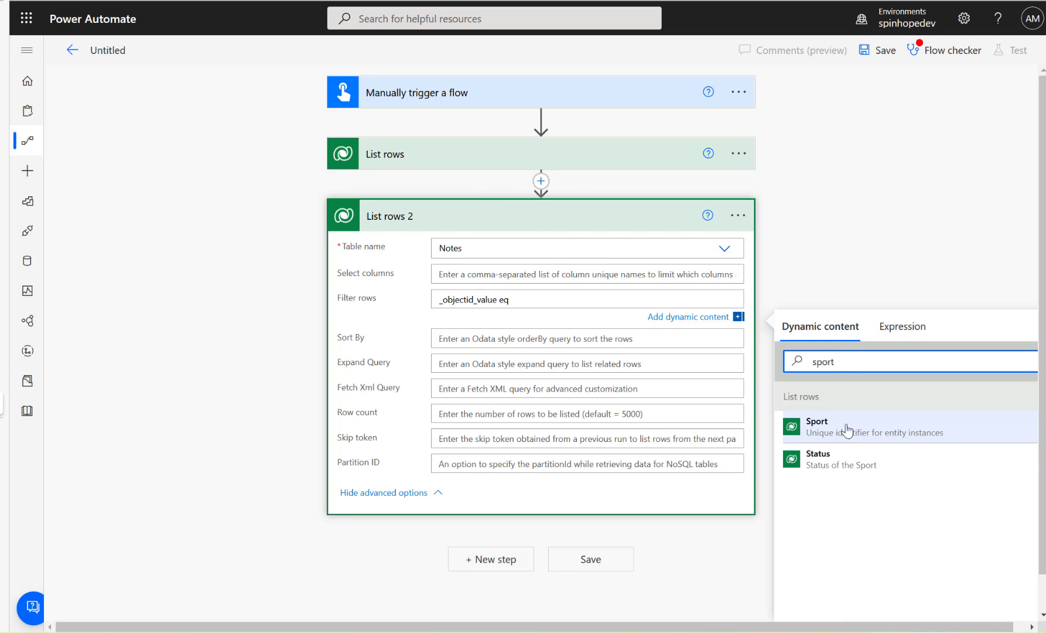
left_click(814, 427)
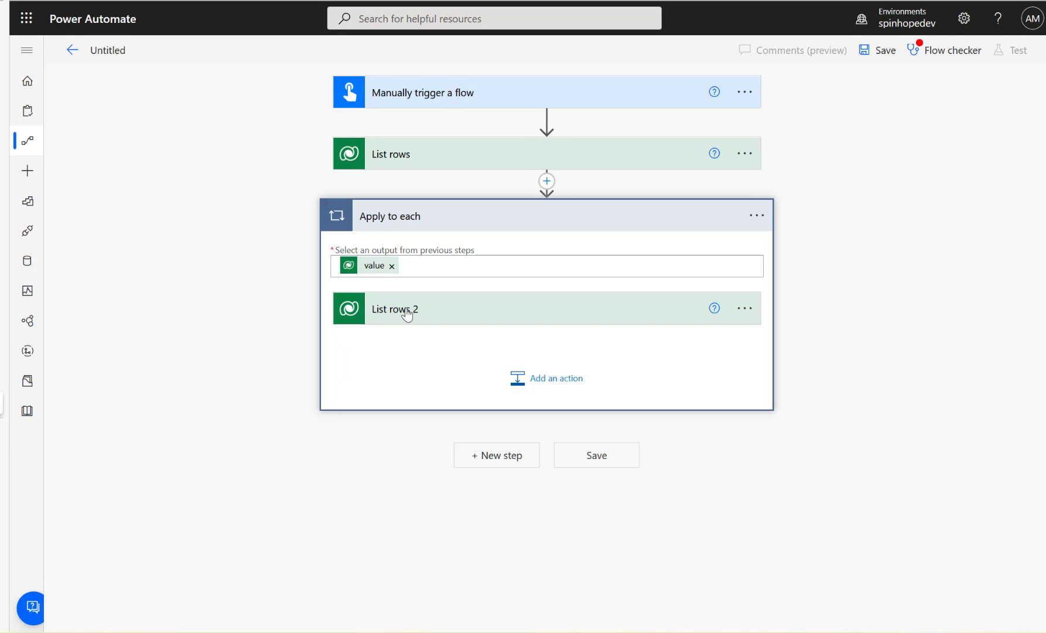
- Rename the Sports 'List rows' step to 'Get All Sports'
left_click(402, 309)
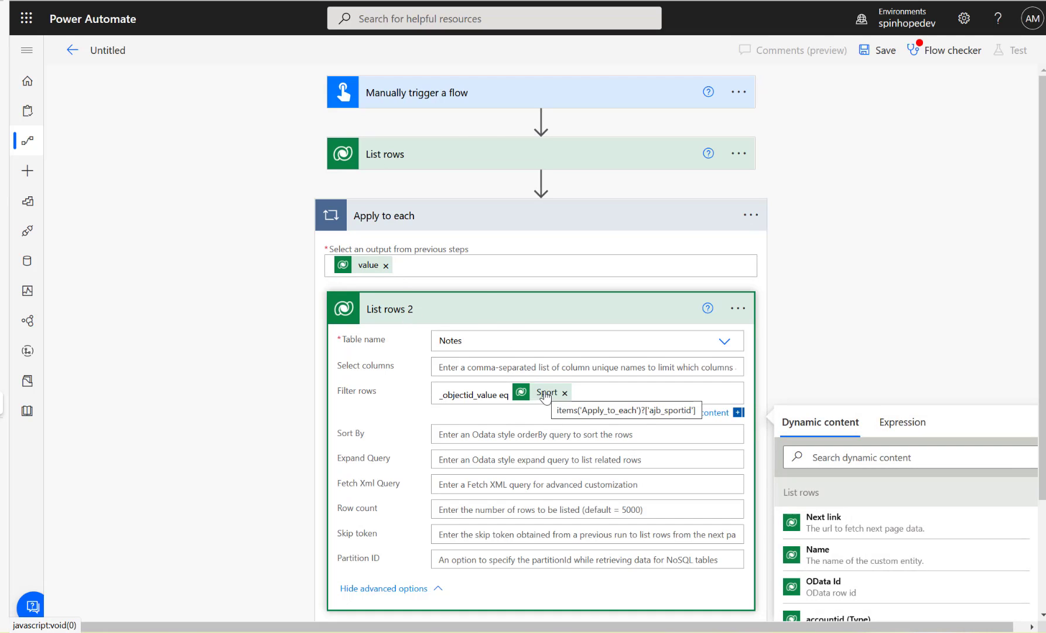
left_click(413, 151)
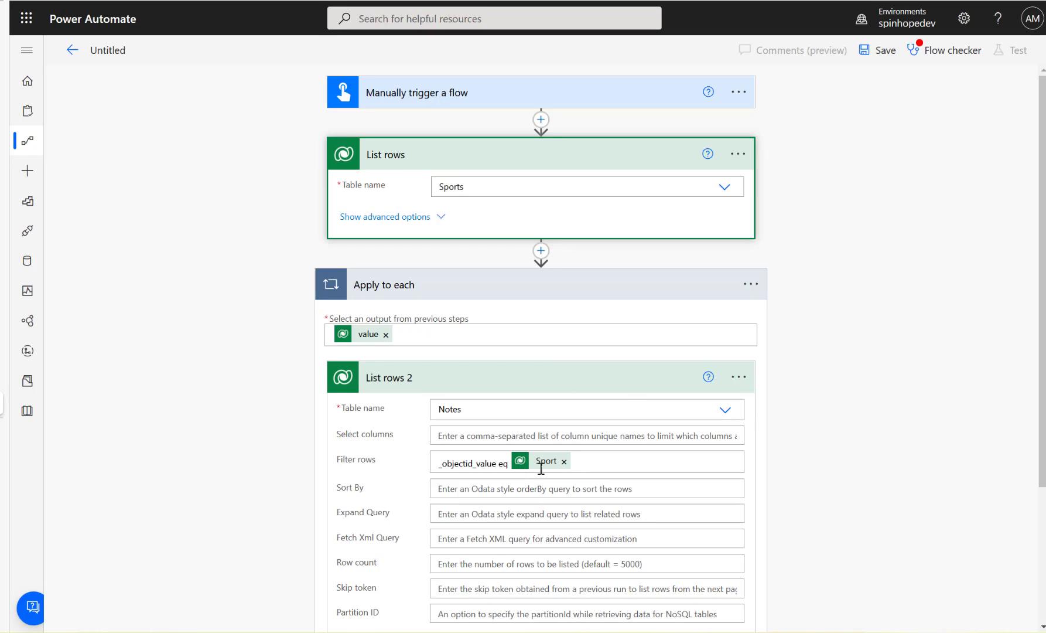
scroll(804, 412, "down", 3)
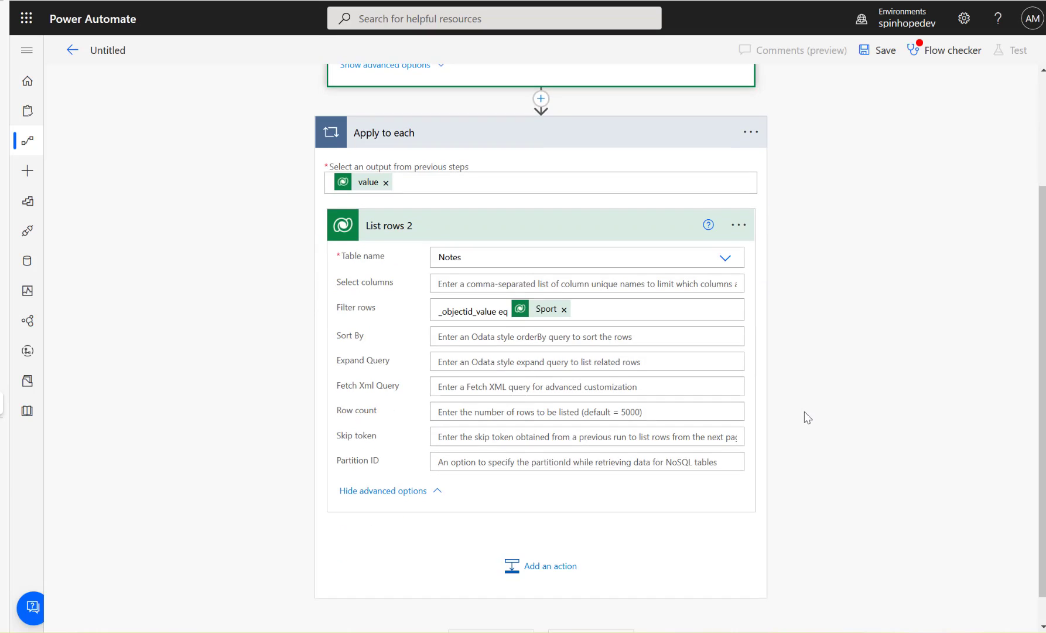
scroll(804, 411, "up", 3)
left_click(738, 156)
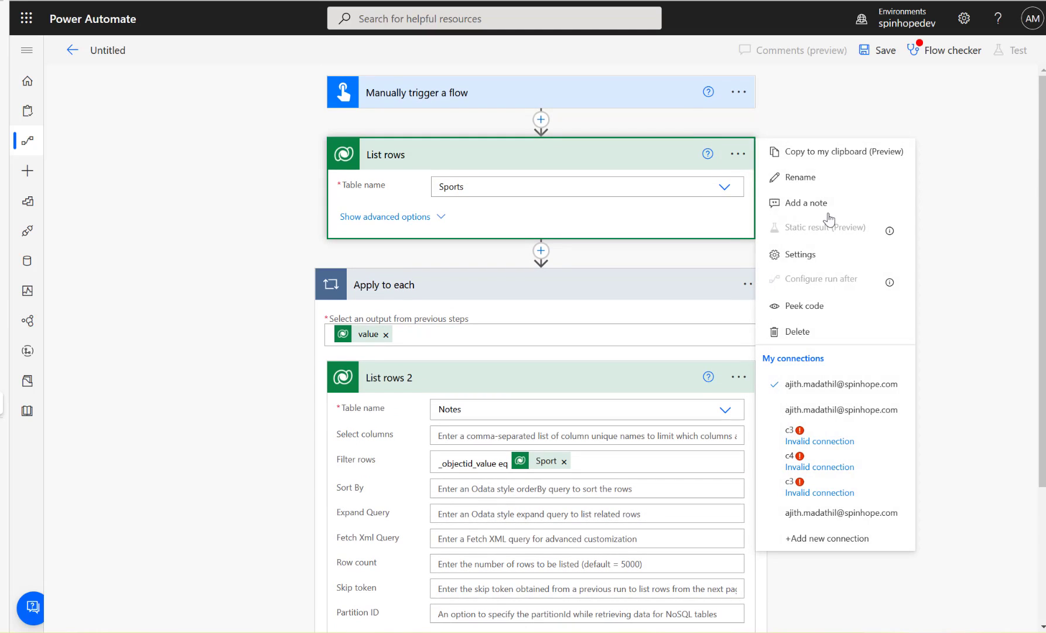
left_click(804, 182)
type("Get")
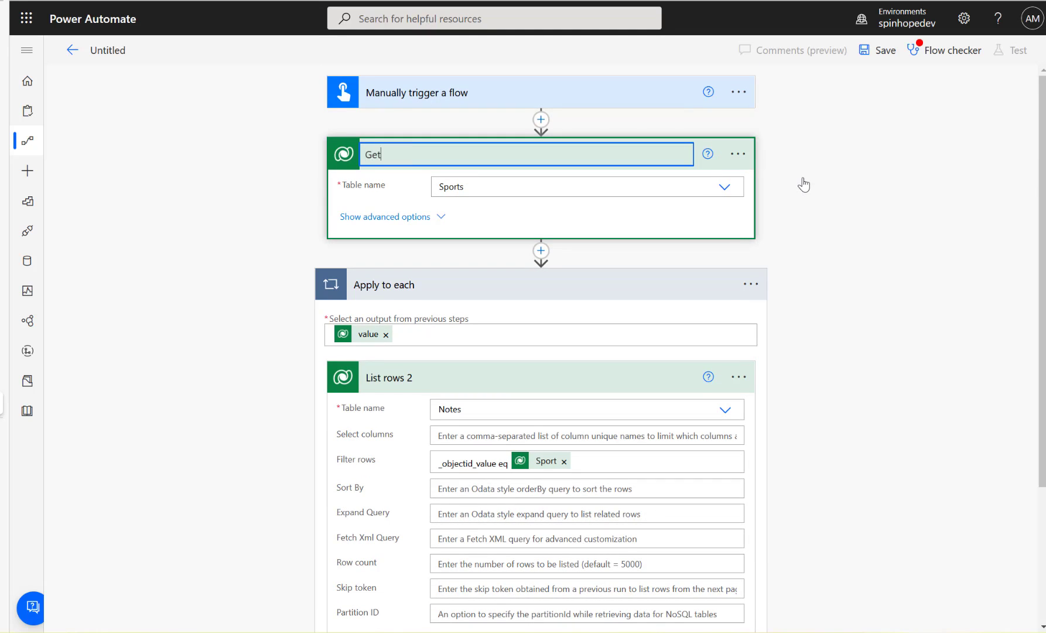
type(" All Spro")
type("orts")
left_click(923, 291)
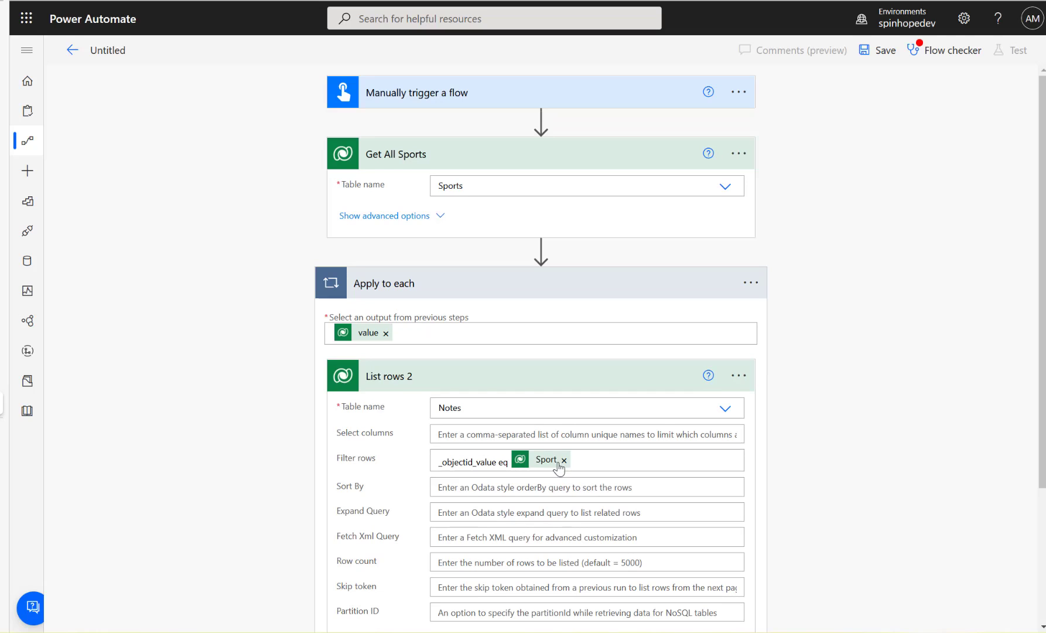
- Rename the Notes 'List rows 2' step to 'Get All Attachments'
left_click(739, 375)
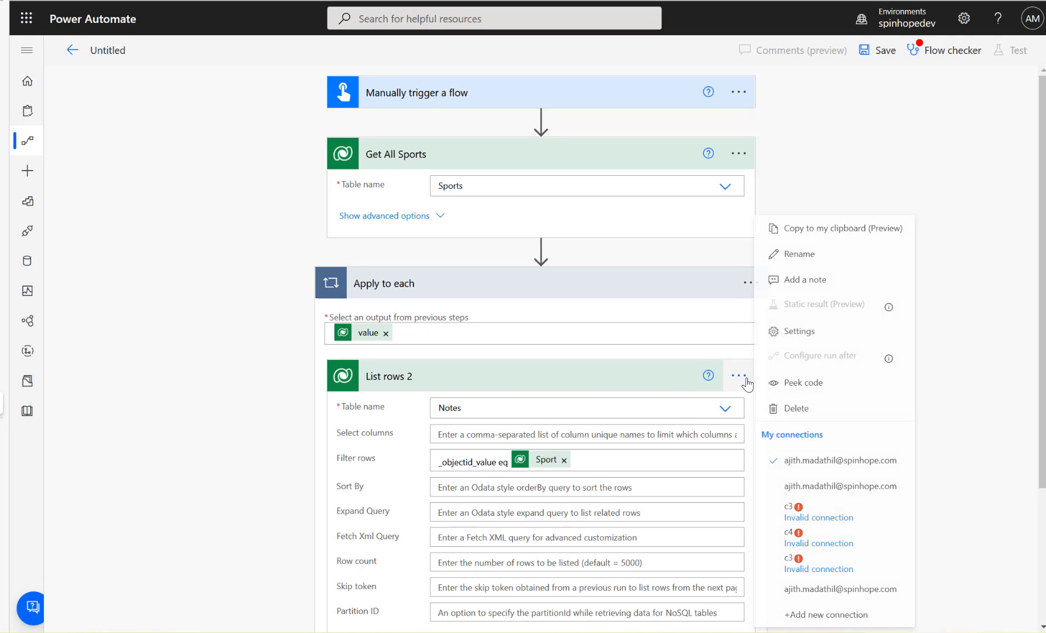
left_click(798, 254)
type("Get ")
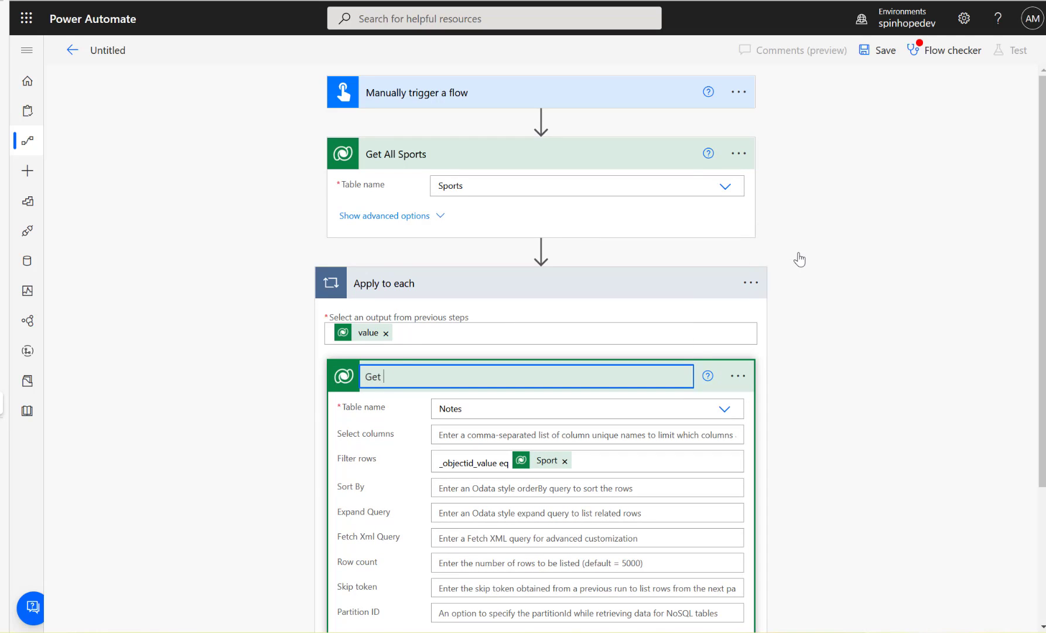
type("All Attachment")
left_click(890, 324)
scroll(890, 324, "down", 3)
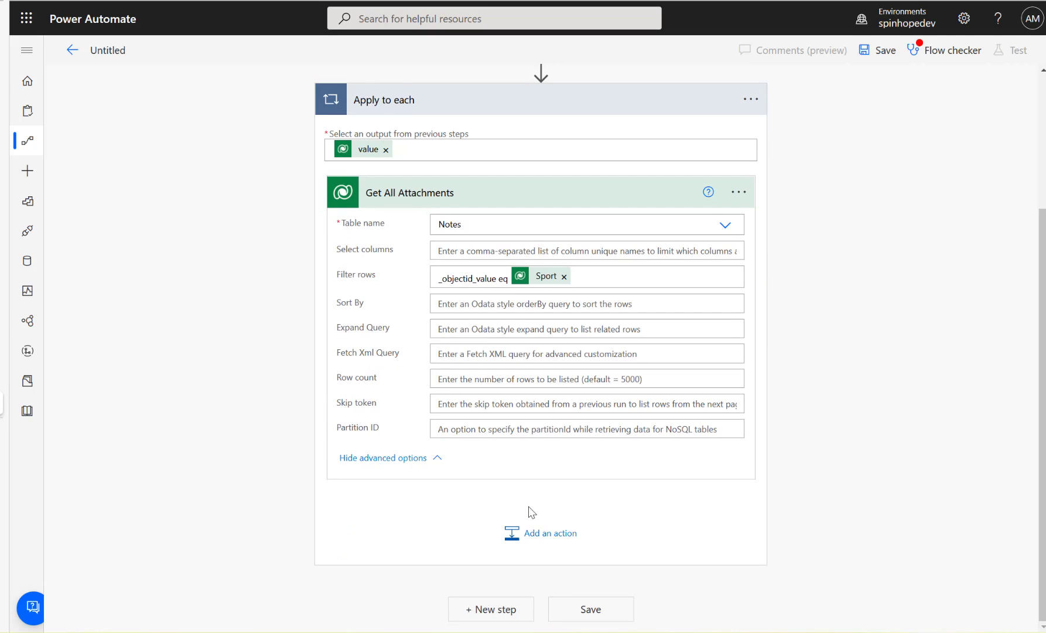
- Add a Compose action inside the loop and name it 'Each Filename & Content'
left_click(540, 531)
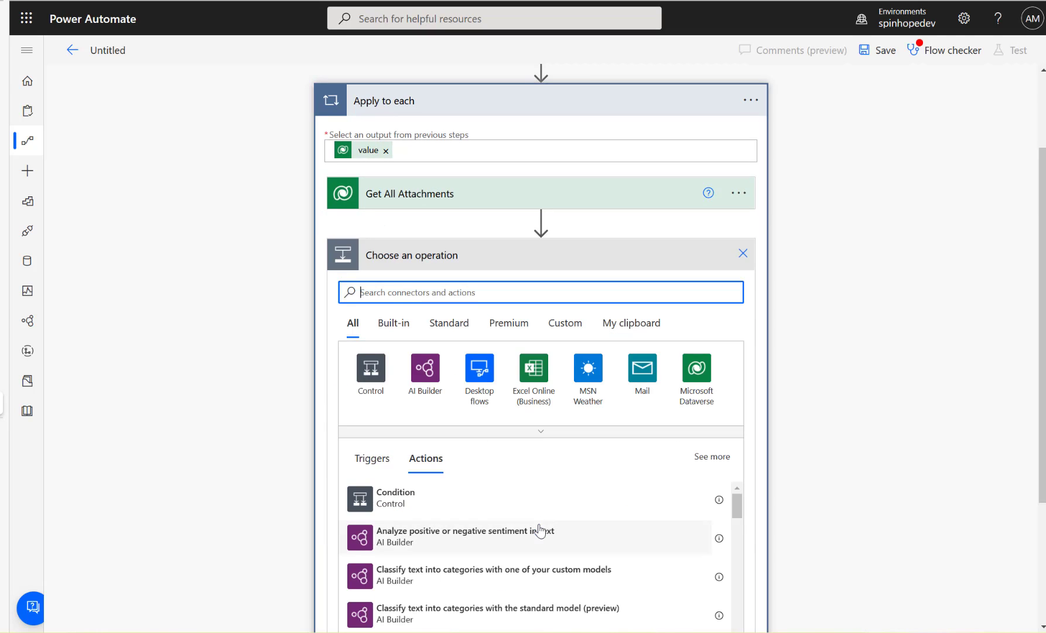
type("compose")
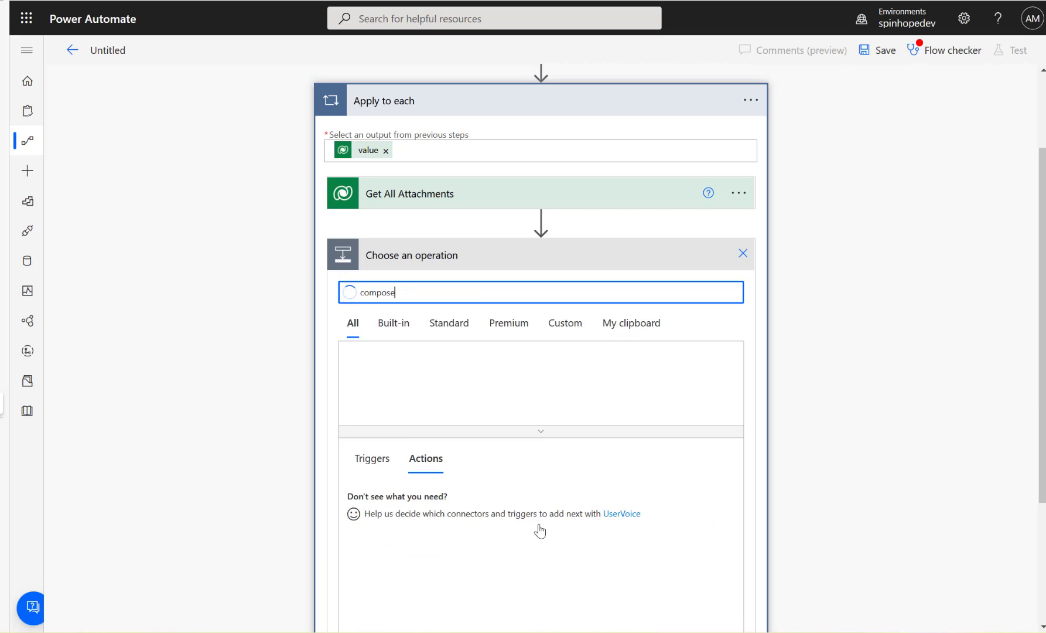
left_click(392, 503)
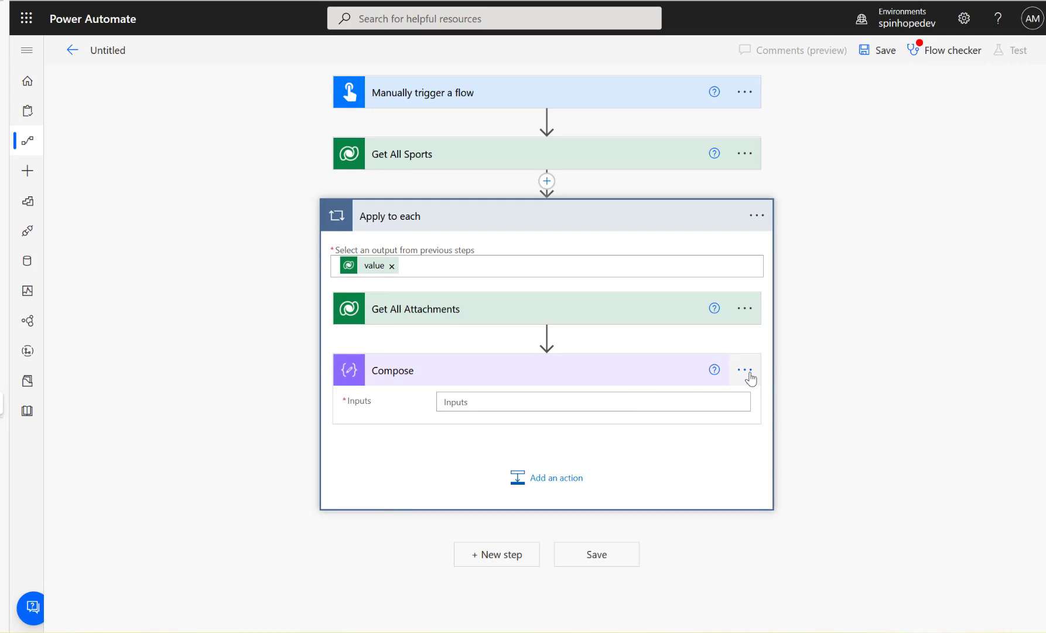
left_click(746, 370)
left_click(800, 393)
type("Eac")
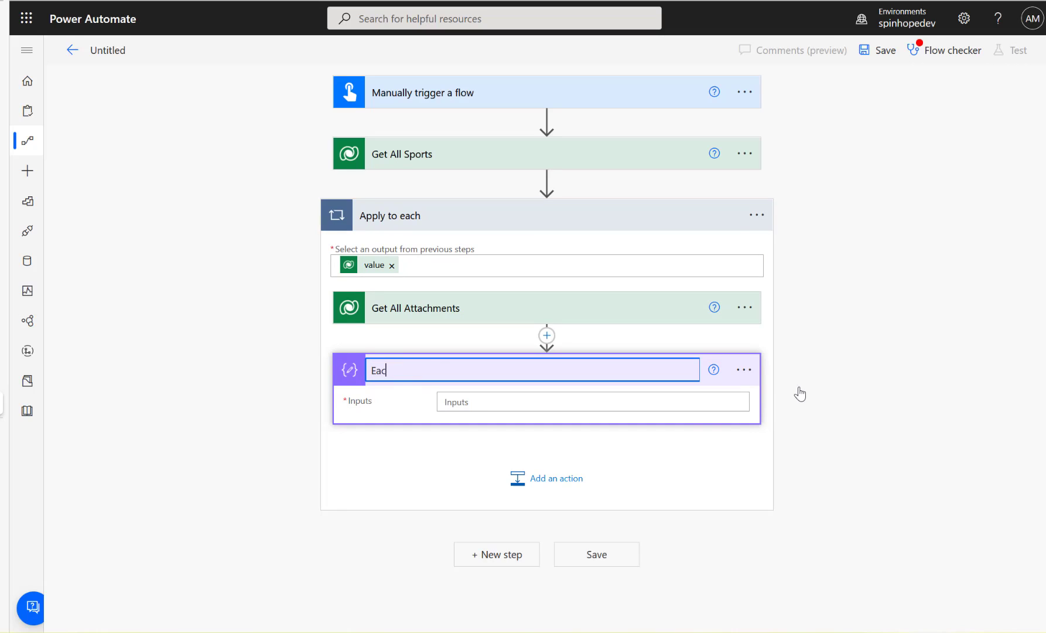
type("h At")
key("BackSpace")
key("BackSpace")
type("Fk")
type("ilenam")
type("e & Conten")
type("t")
- Start its inputs with {"Name": mapped to the File Name dynamic content
left_click(574, 401)
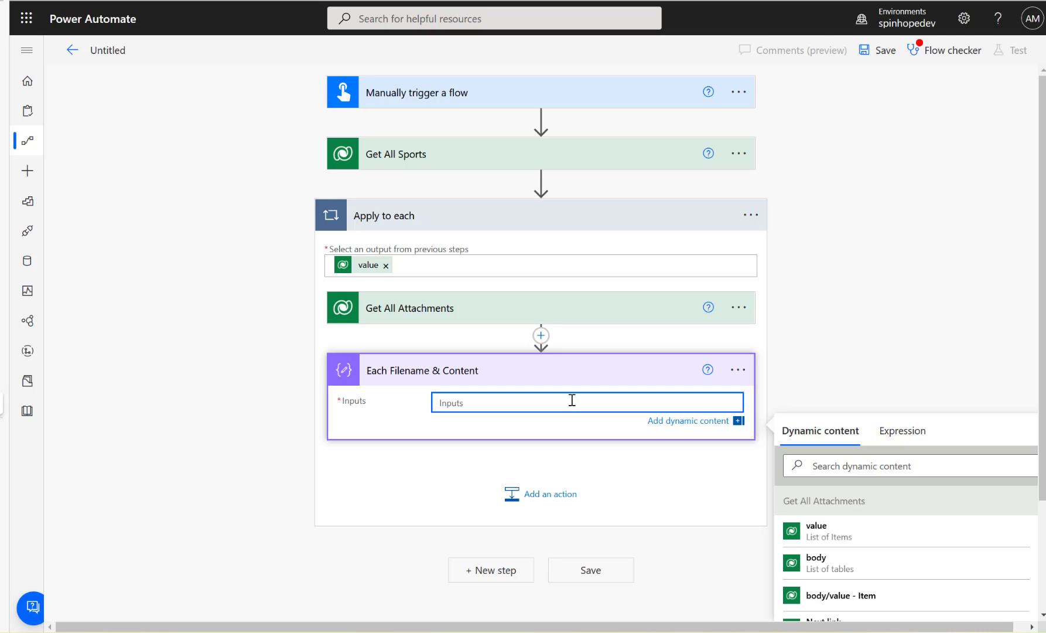
type("{")
key("Return")
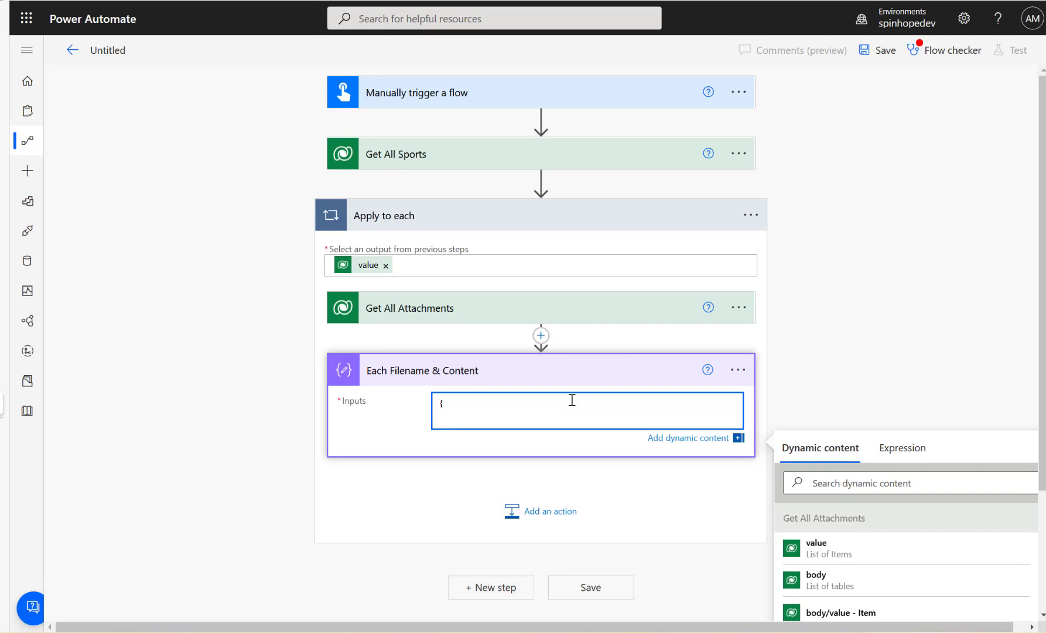
type("\"Na,e")
type("me\":")
left_click(849, 483)
type("file")
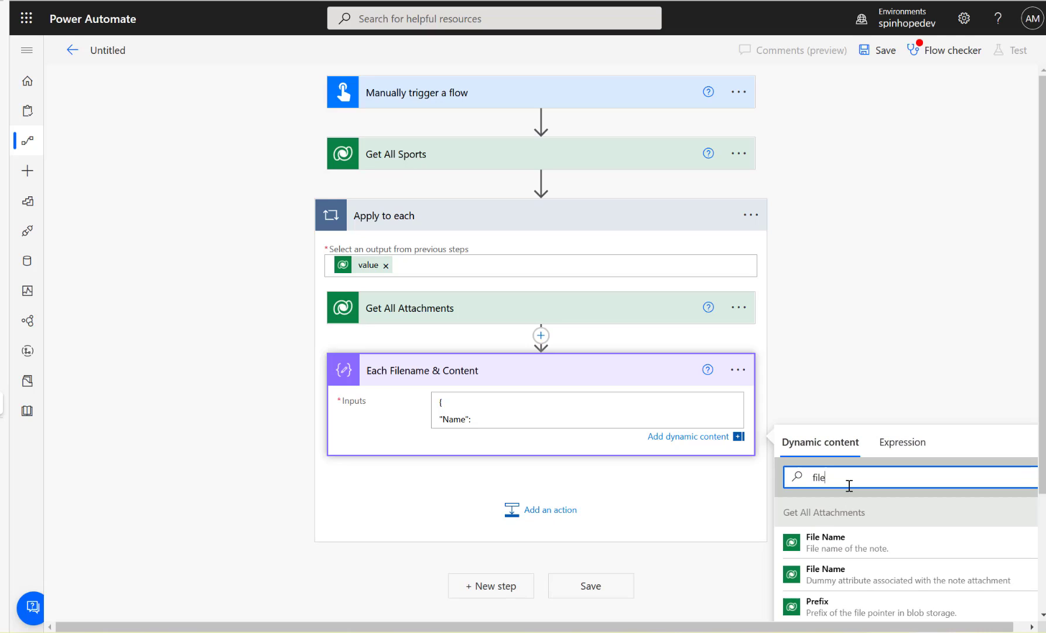
left_click(820, 546)
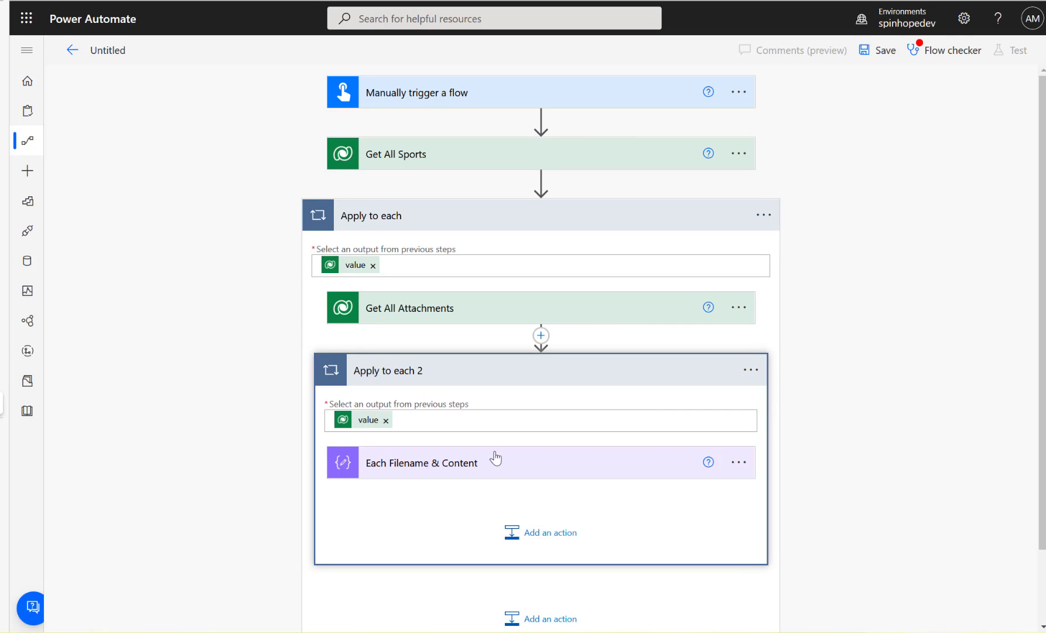
- Add a "ContentBytes" entry set to the attachment's Document content and close the object
left_click(497, 458)
left_click(575, 510)
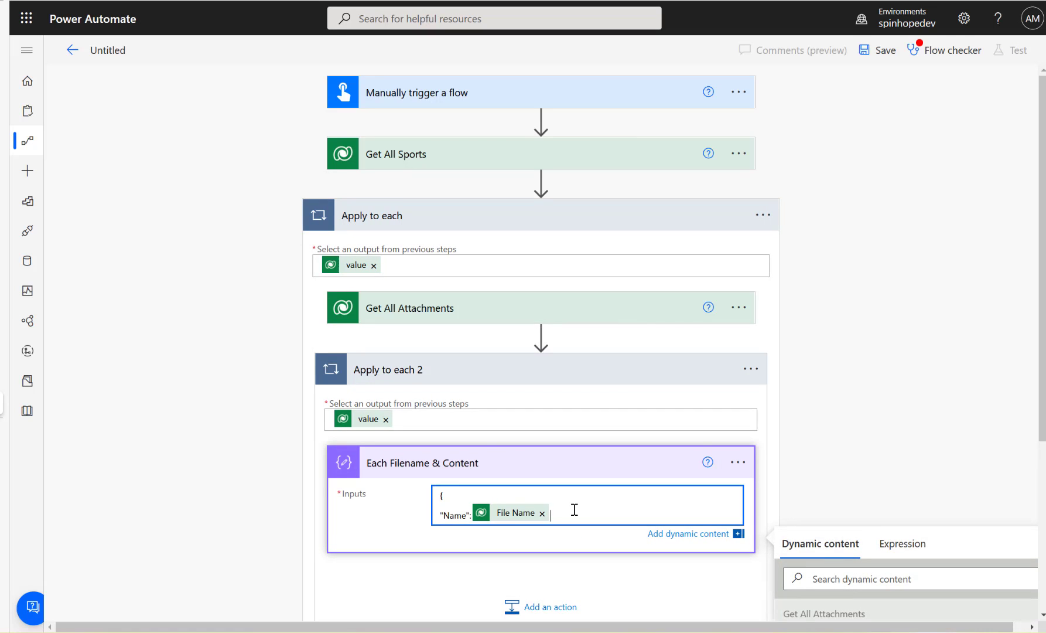
type(",")
key("Return")
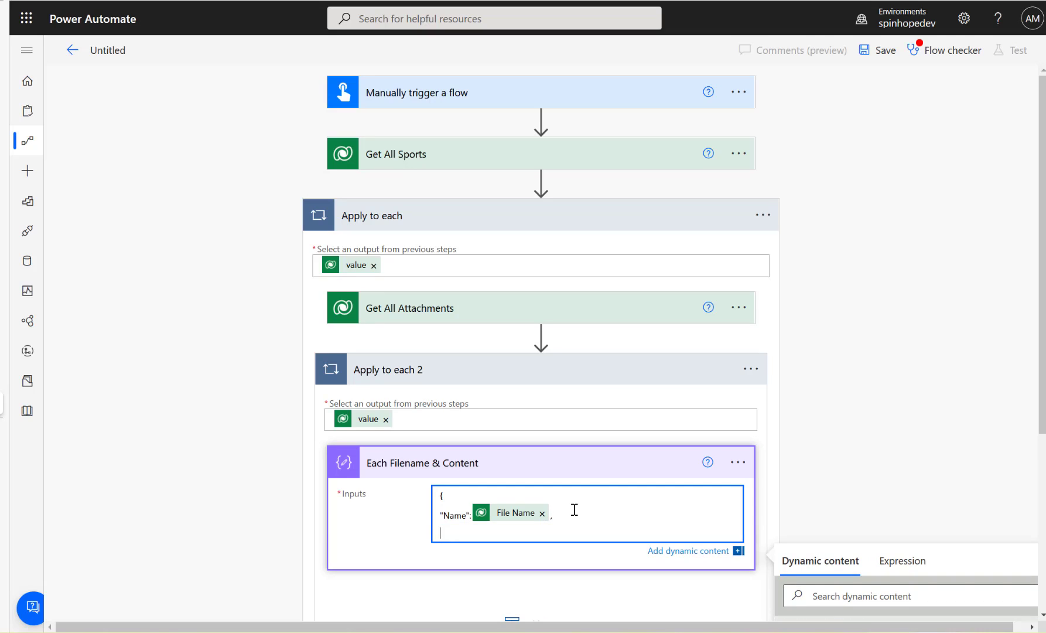
type("\"ContentBytes\":")
scroll(848, 421, "down", 3)
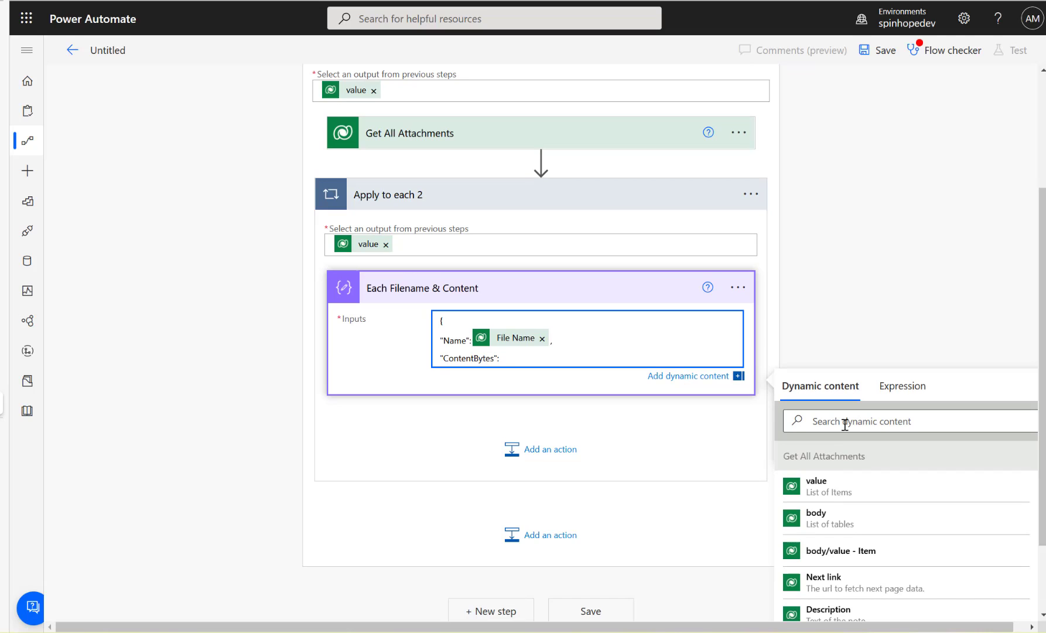
type(":")
left_click(846, 421)
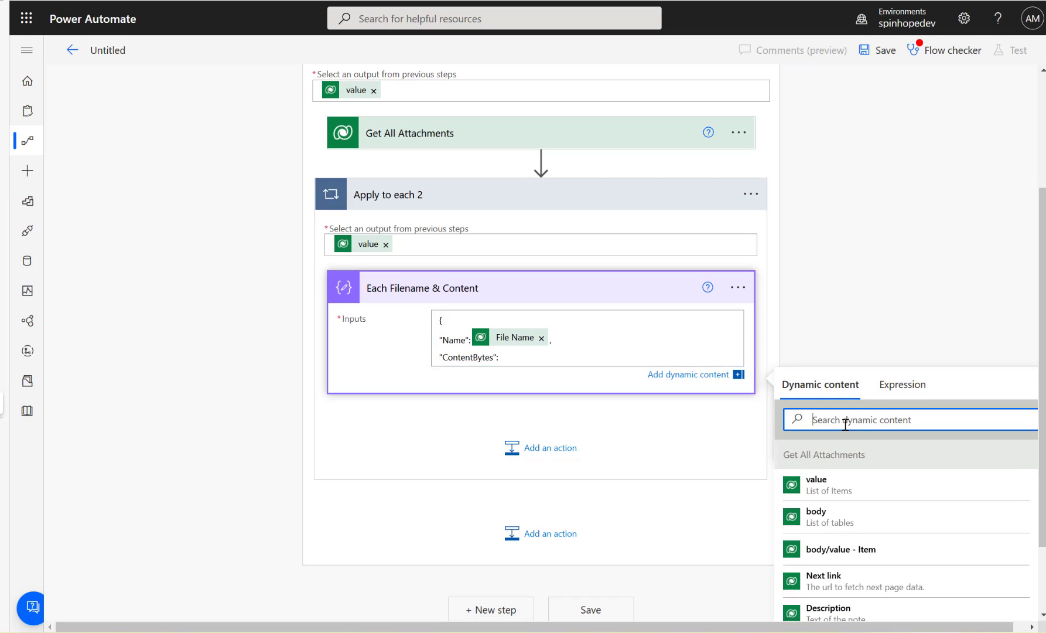
type("cont")
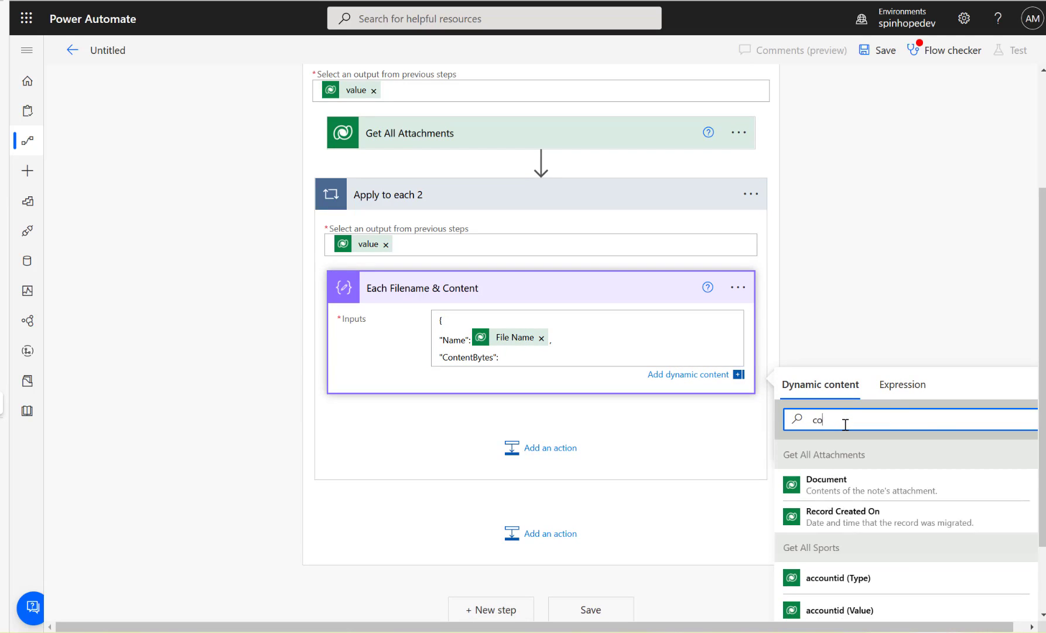
left_click(849, 492)
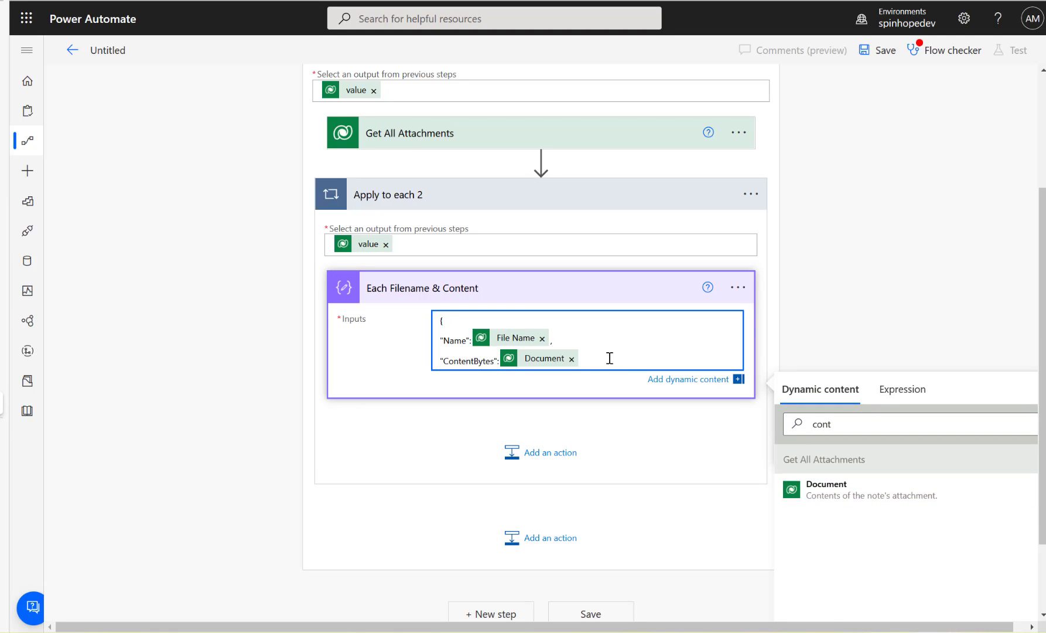
key("Return")
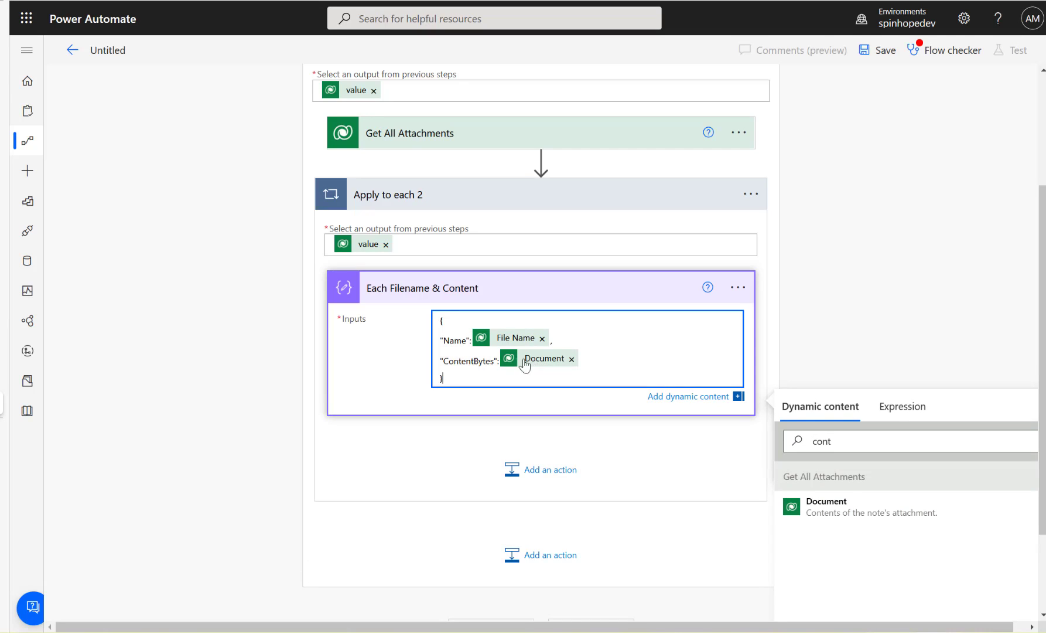
- Highlight the ContentBytes entry and its value in the Compose inputs, then deselect it
mouse_move(542, 365)
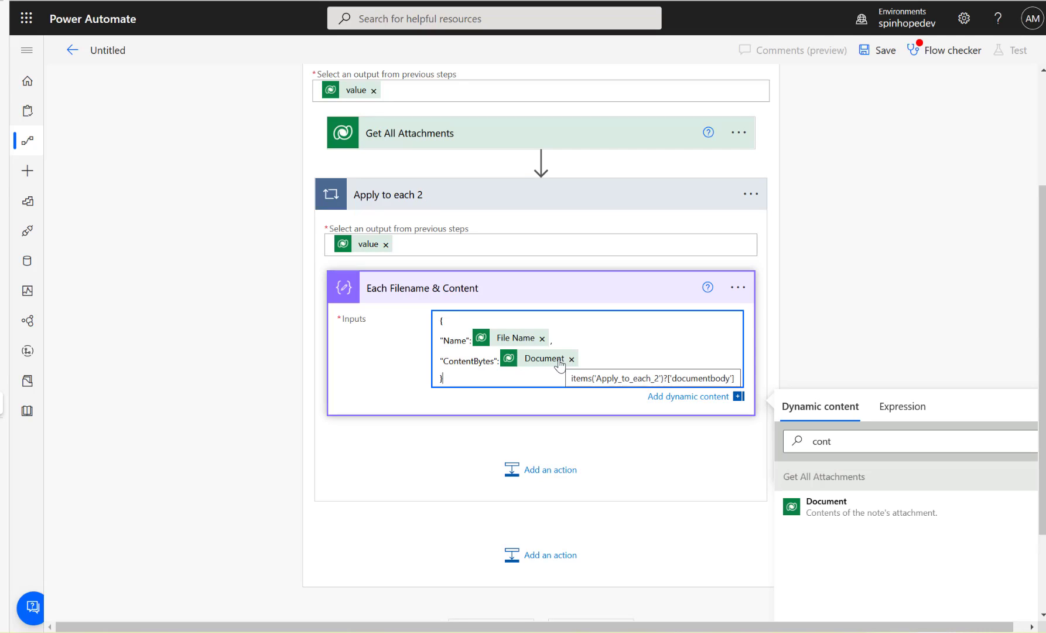
left_click_drag(585, 357, 480, 359)
left_click(655, 316)
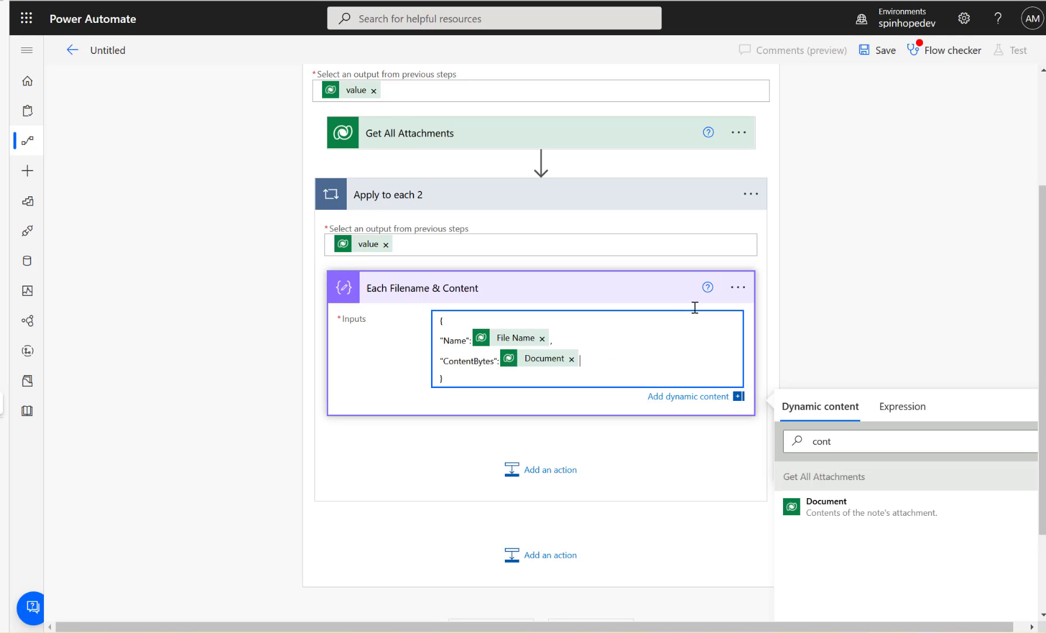
left_click(737, 289)
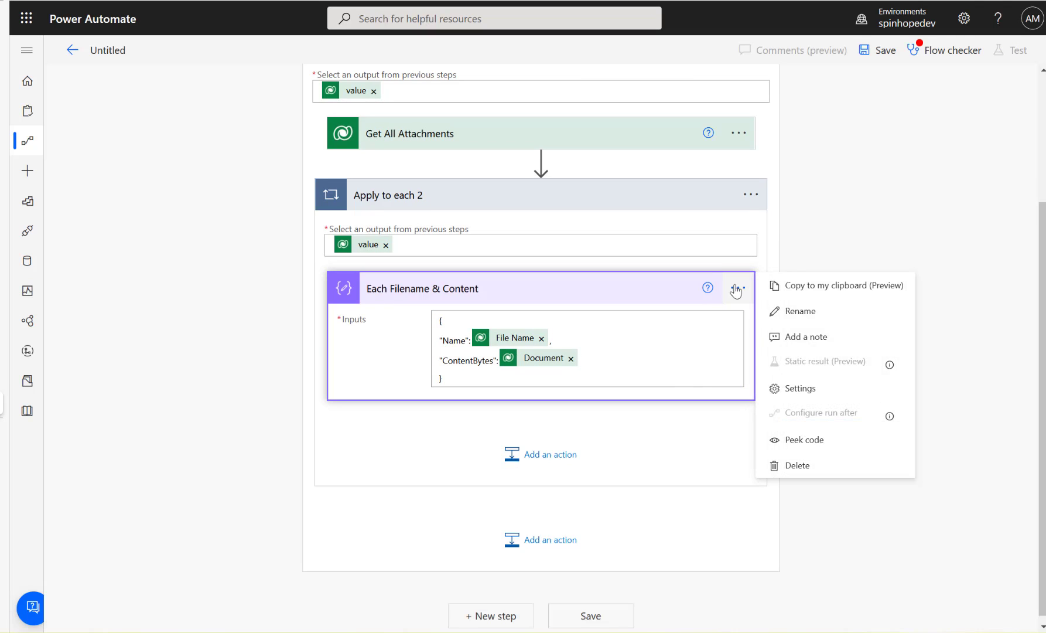
left_click(804, 439)
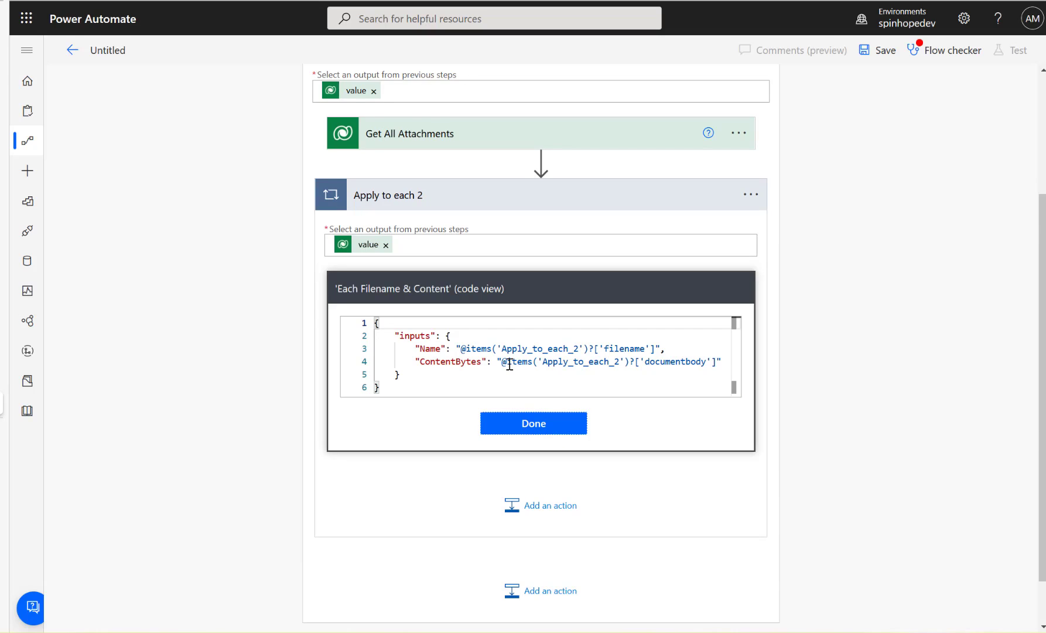
left_click_drag(508, 363, 717, 363)
key("ctrl+c")
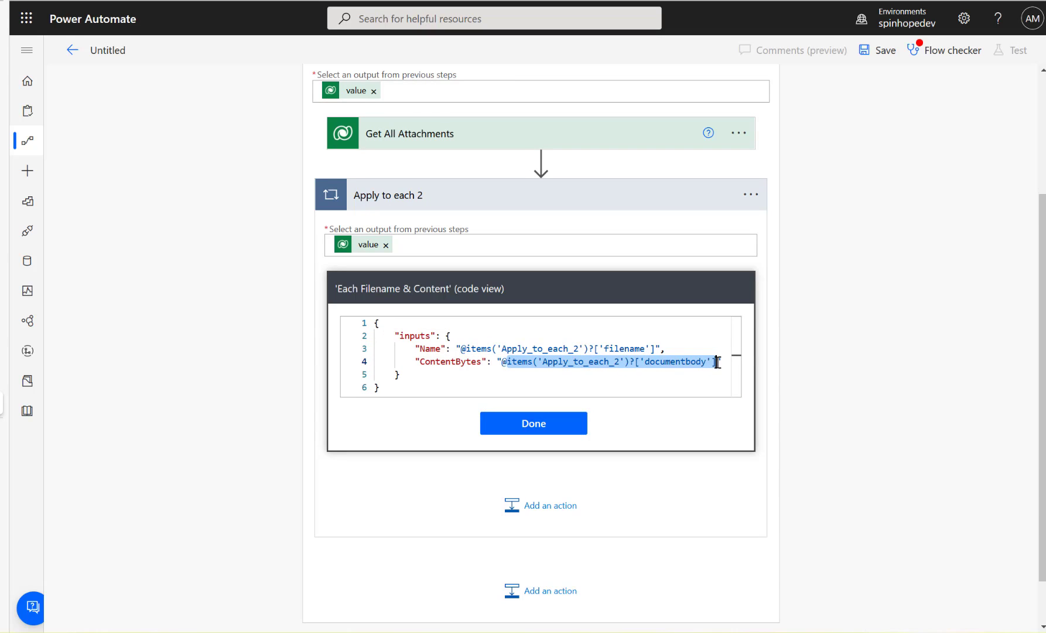
- Remove Document from ContentBytes and begin a base64ToBinary expression in its place
left_click(538, 424)
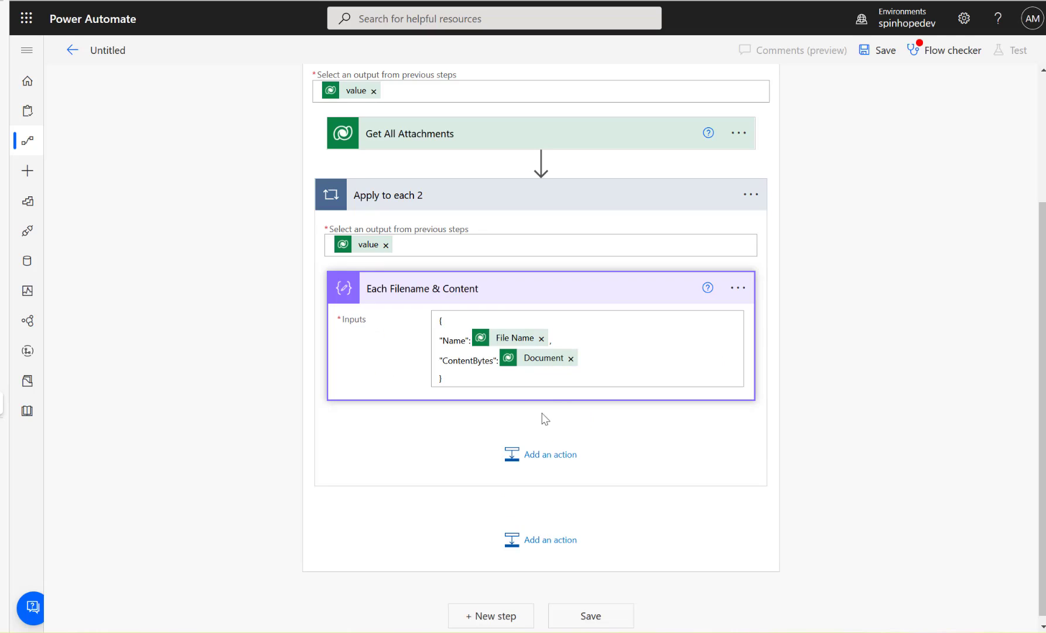
left_click(571, 358)
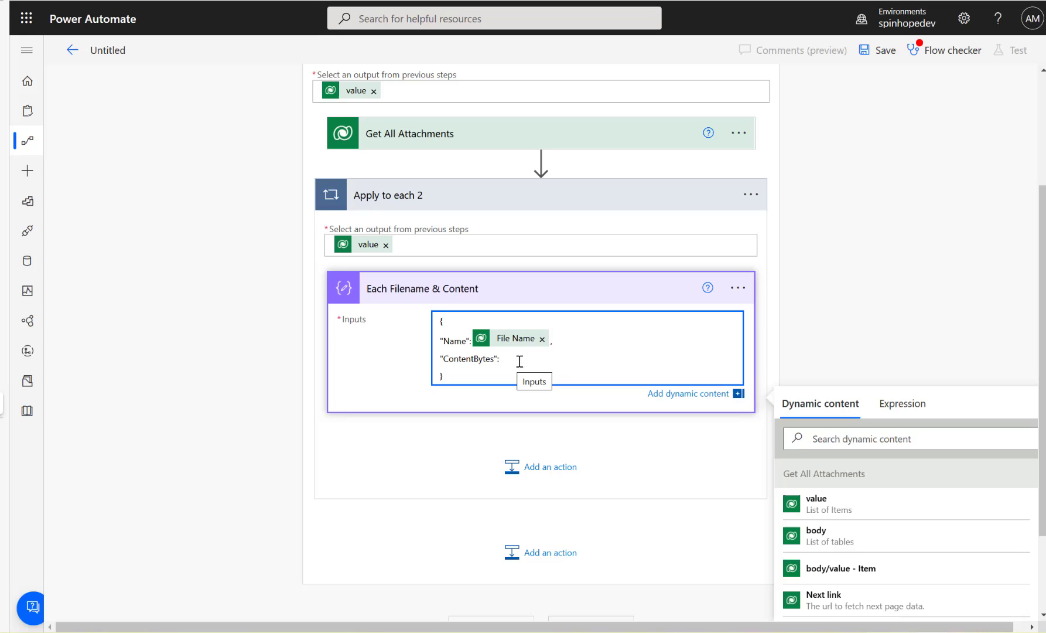
left_click(917, 408)
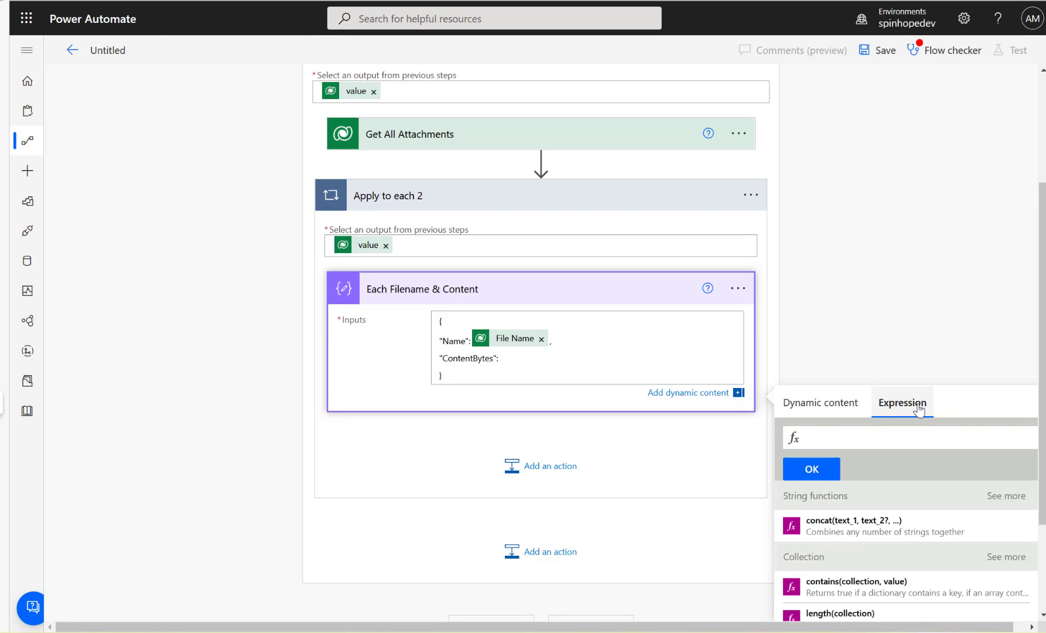
type("base")
key("Down")
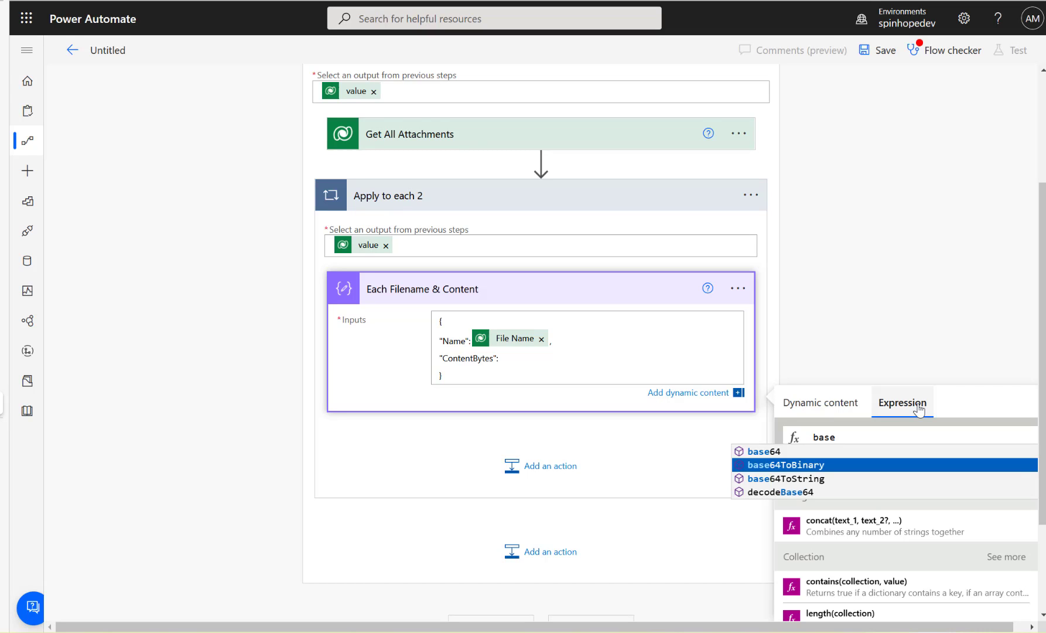
key("Return")
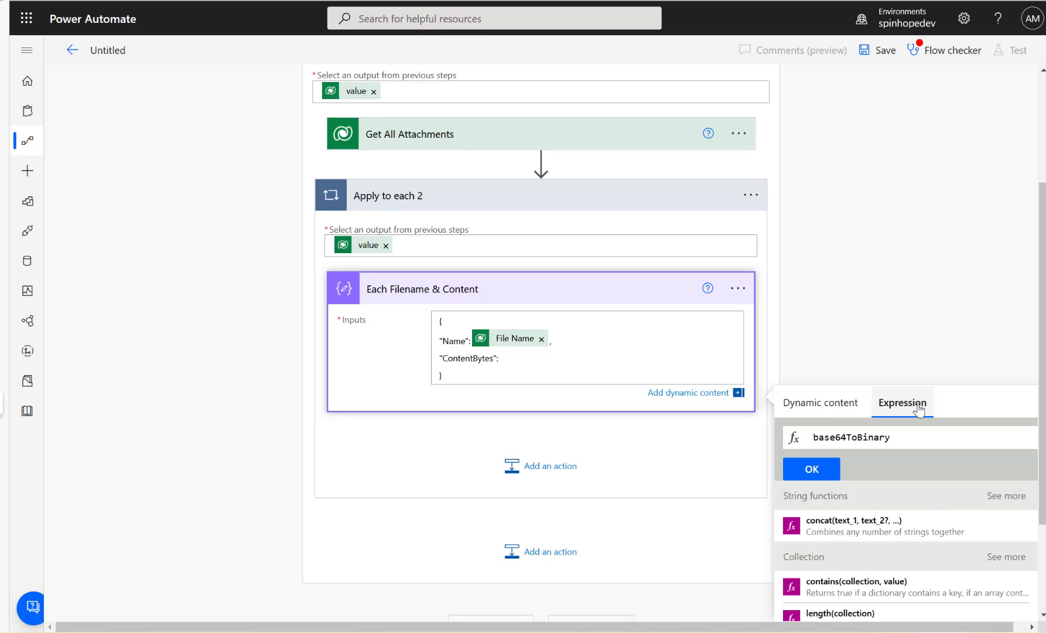
type("(")
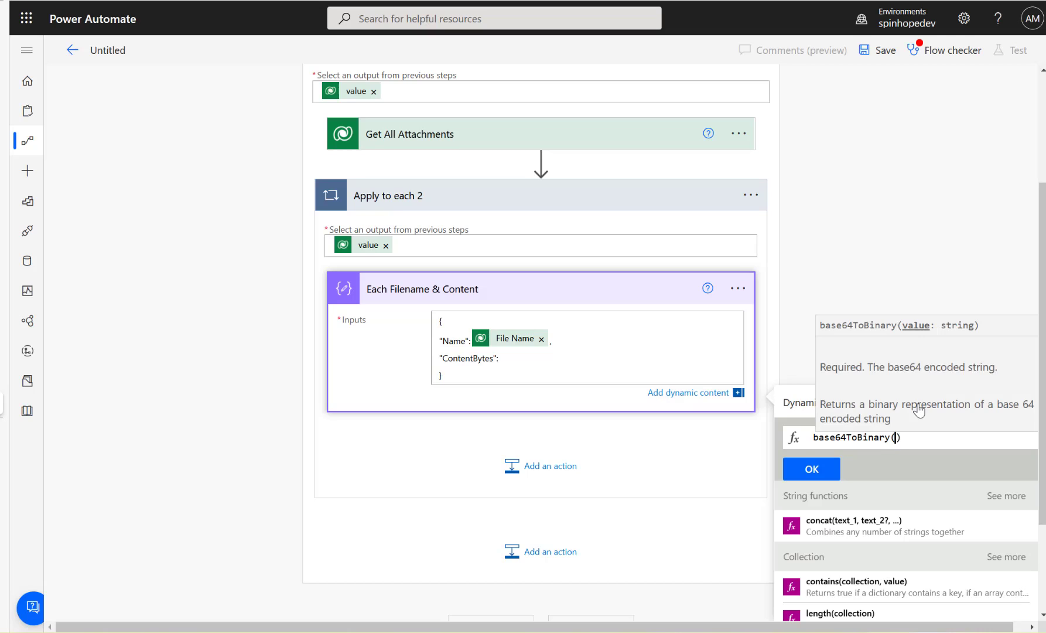
- Insert base64ToBinary(items('Apply_to_each_2')?['documentbody']) as the ContentBytes value
left_click(803, 404)
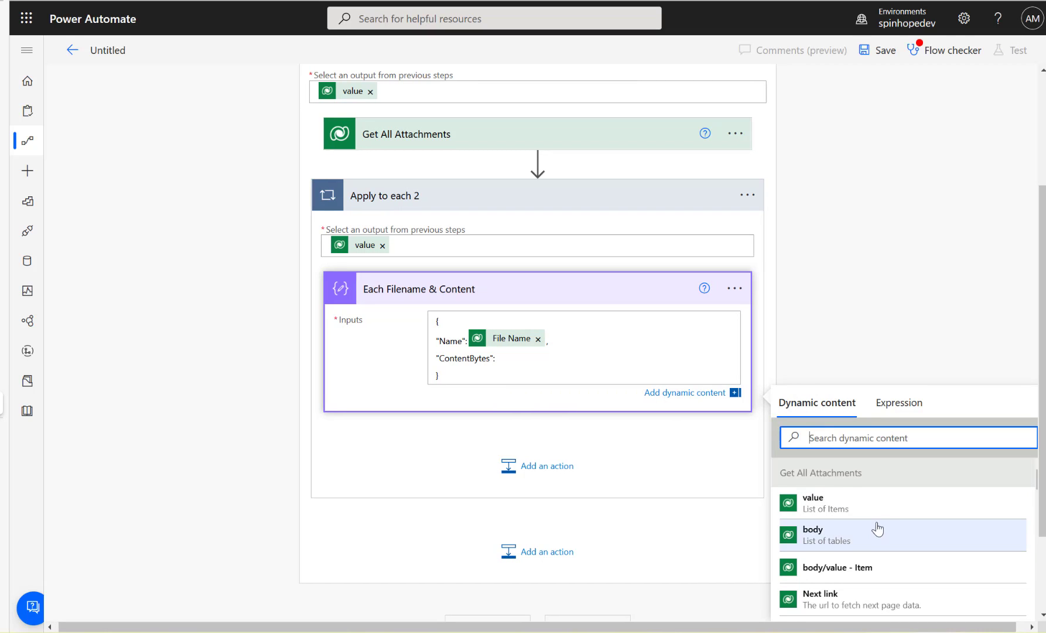
scroll(879, 529, "down", 1)
scroll(878, 529, "up", 3)
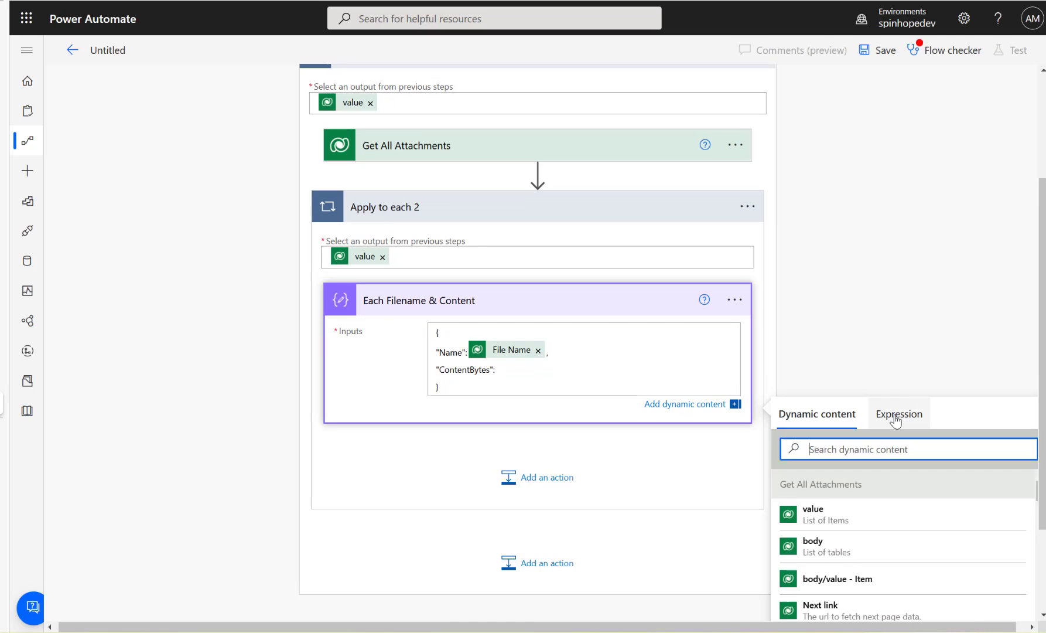
left_click(893, 418)
type("b")
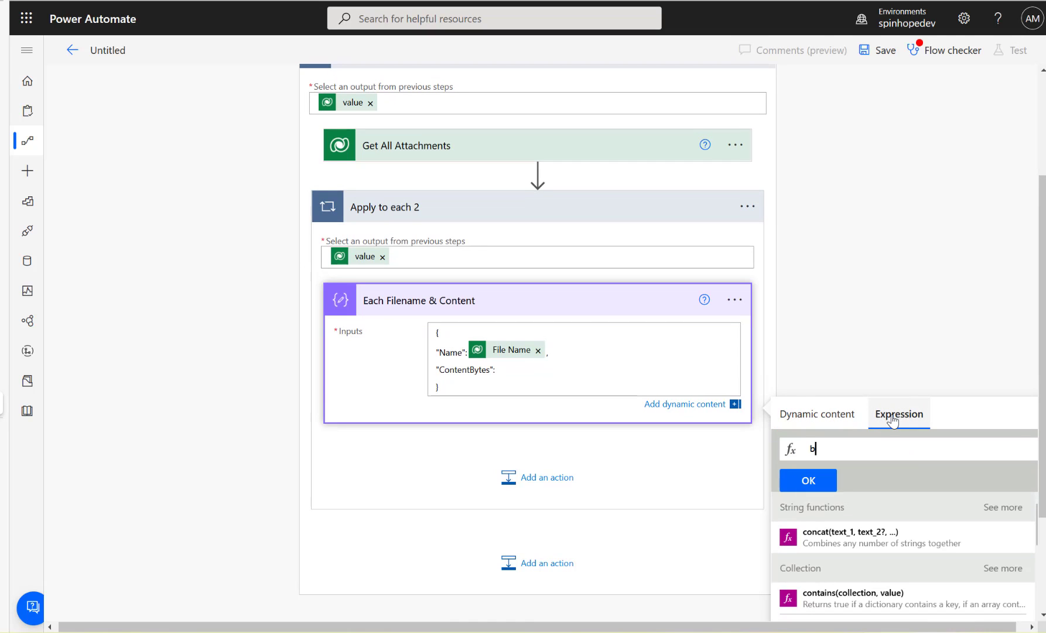
type("as")
key("Return")
left_click(817, 415)
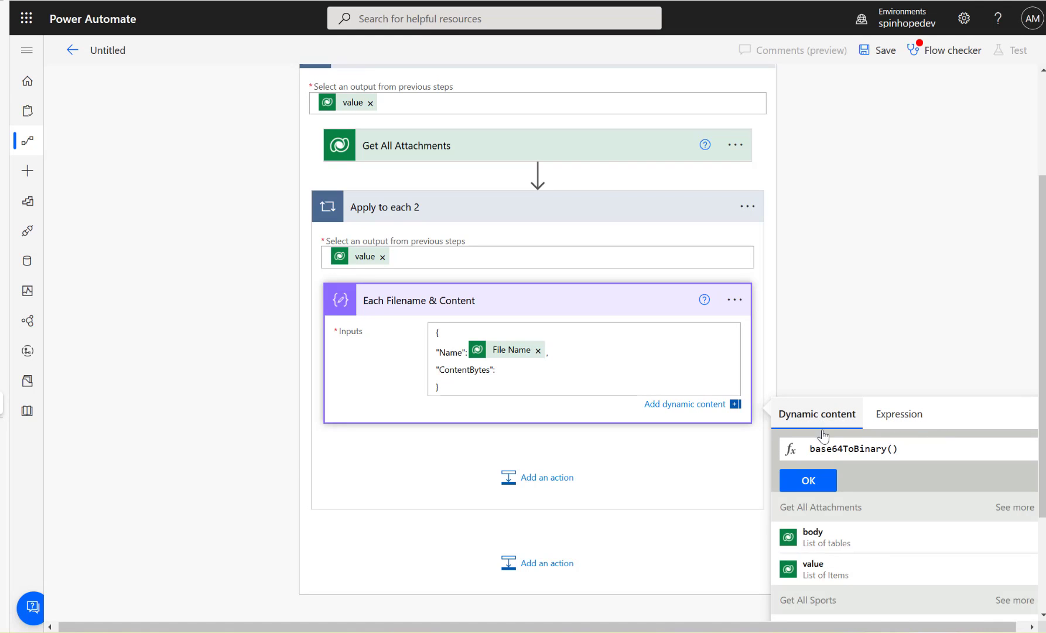
scroll(862, 534, "down", 1)
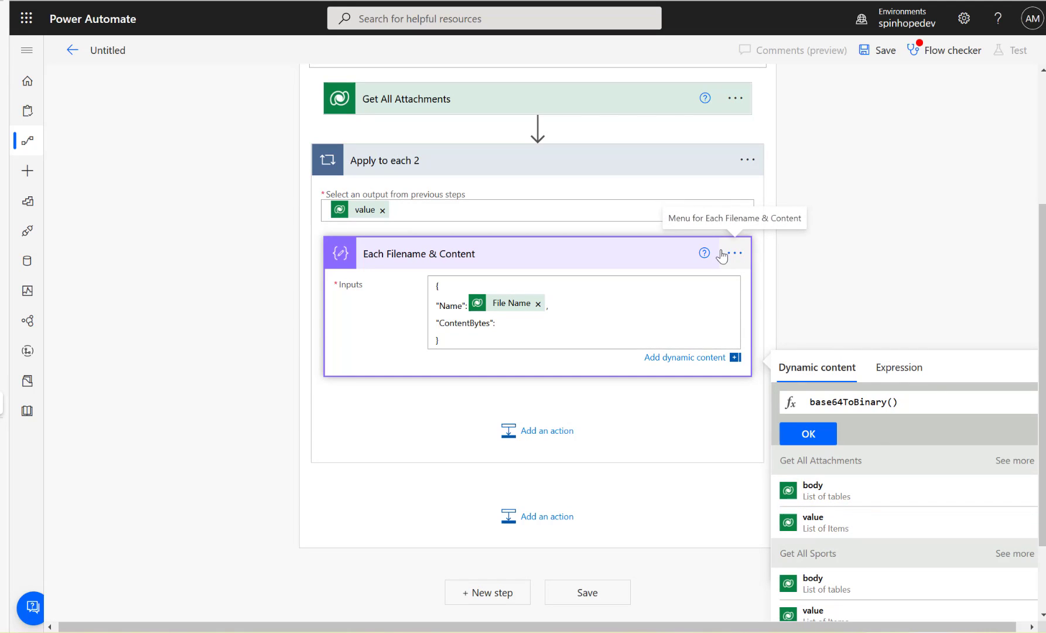
key("ctrl+v")
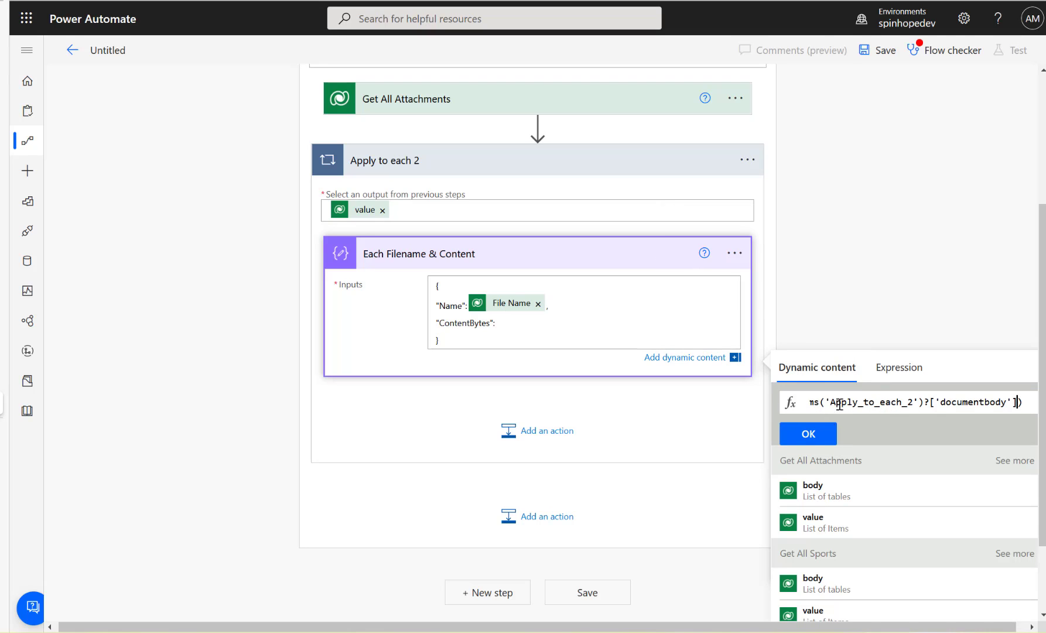
left_click(809, 434)
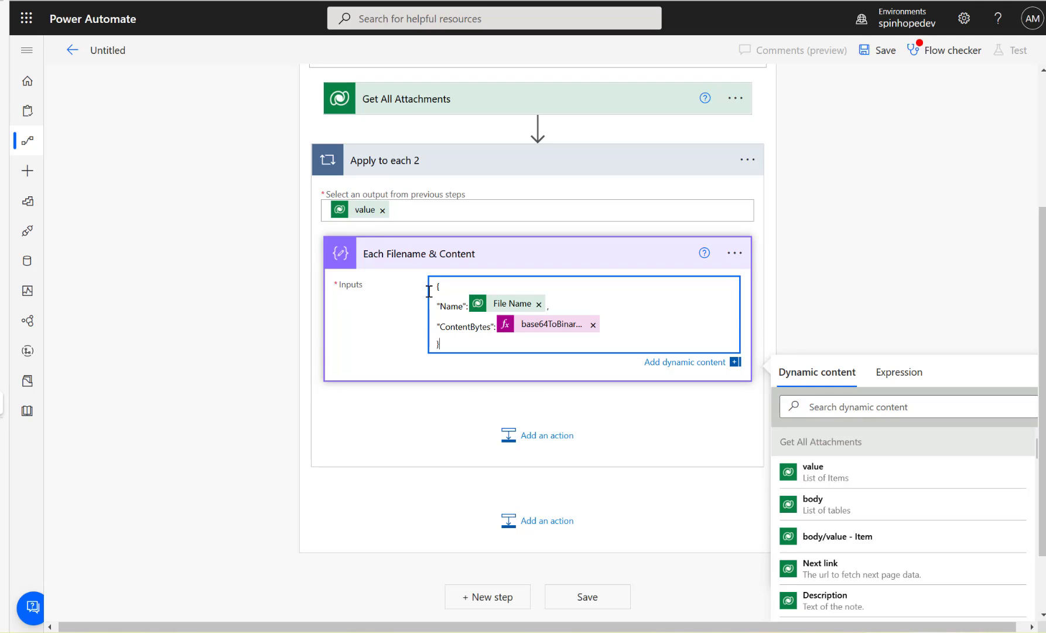
scroll(405, 339, "up", 3)
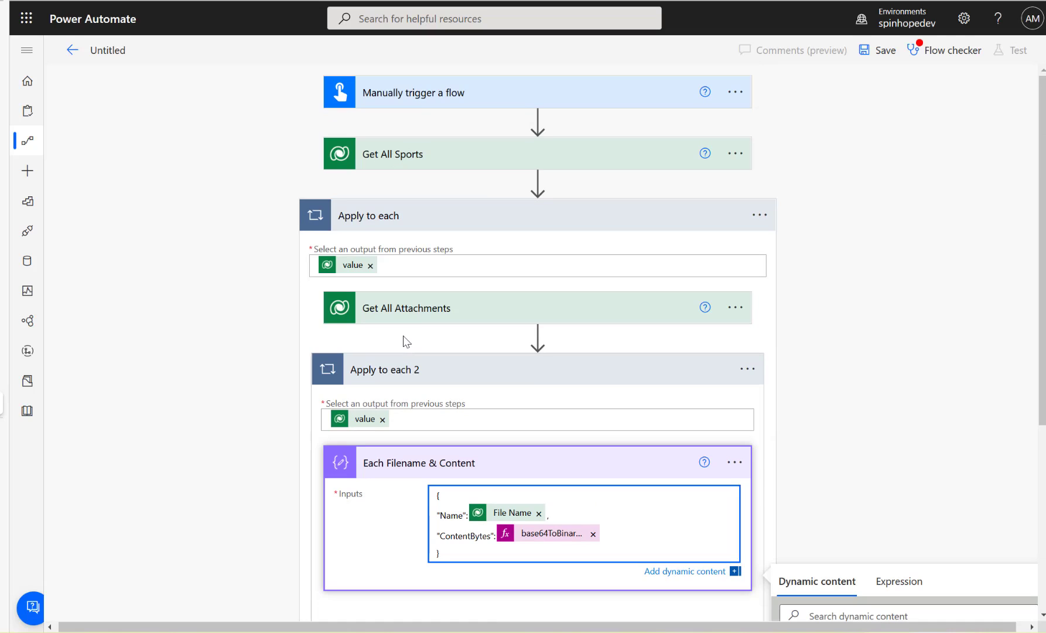
- Insert an Initialize variable step after Get All Sports with variable name Attachments
left_click(538, 182)
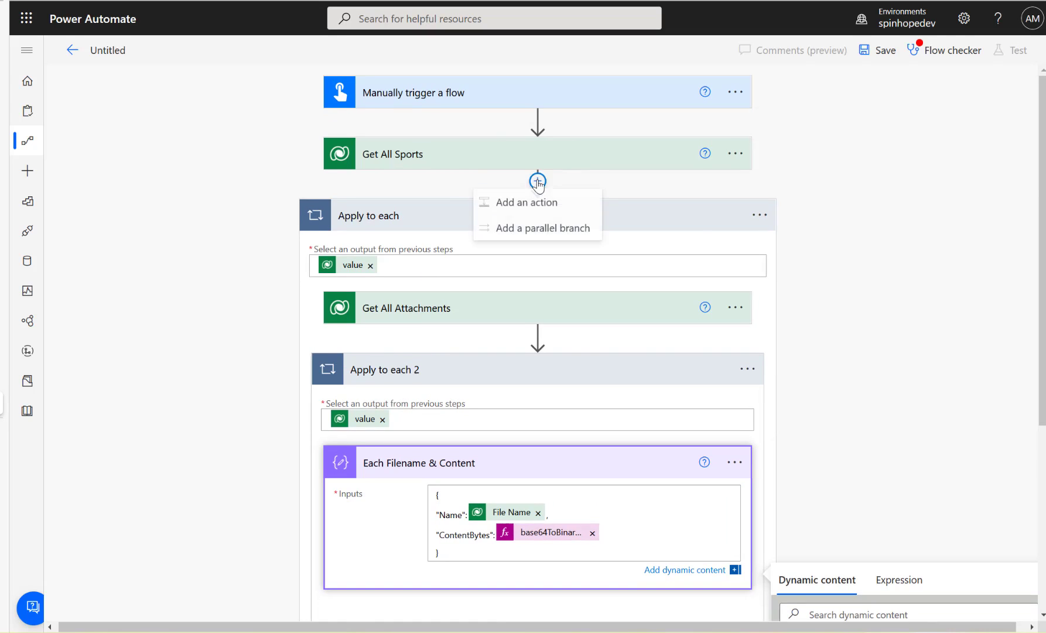
left_click(539, 181)
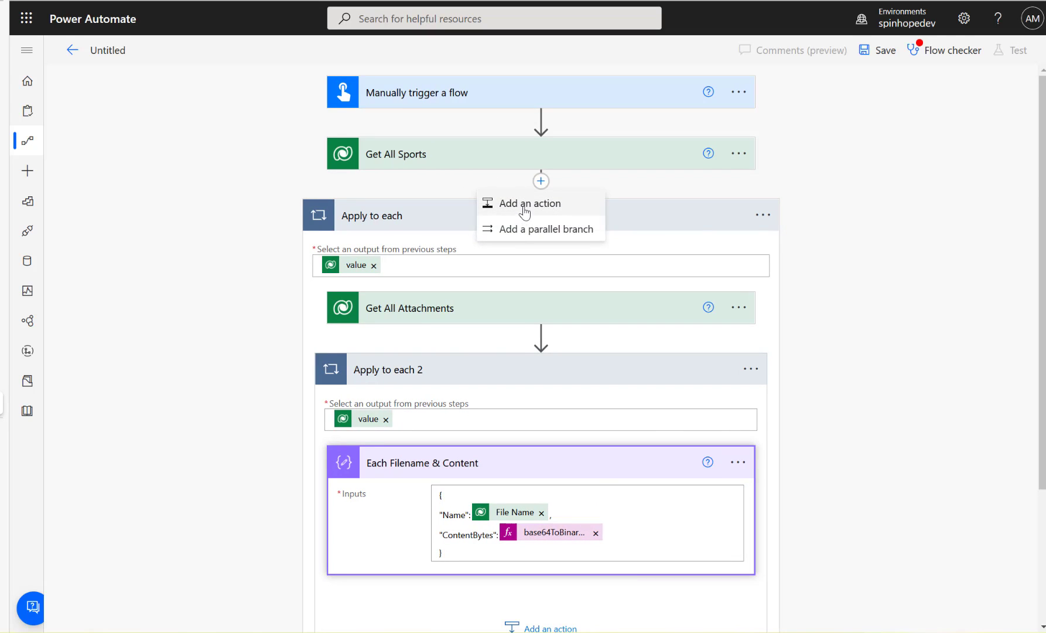
left_click(525, 211)
type("Initia")
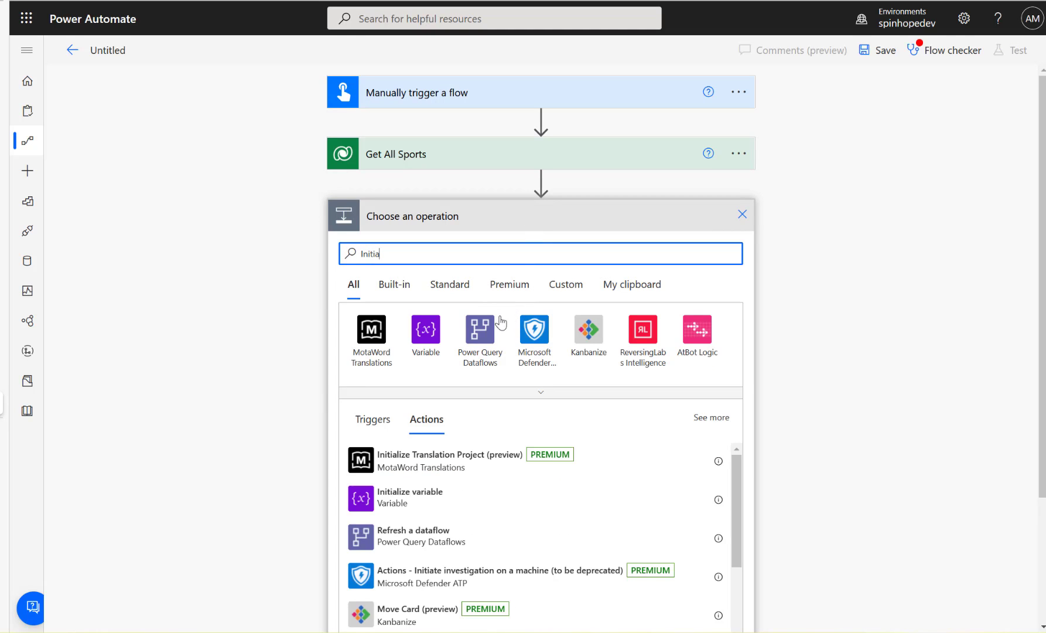
left_click(427, 345)
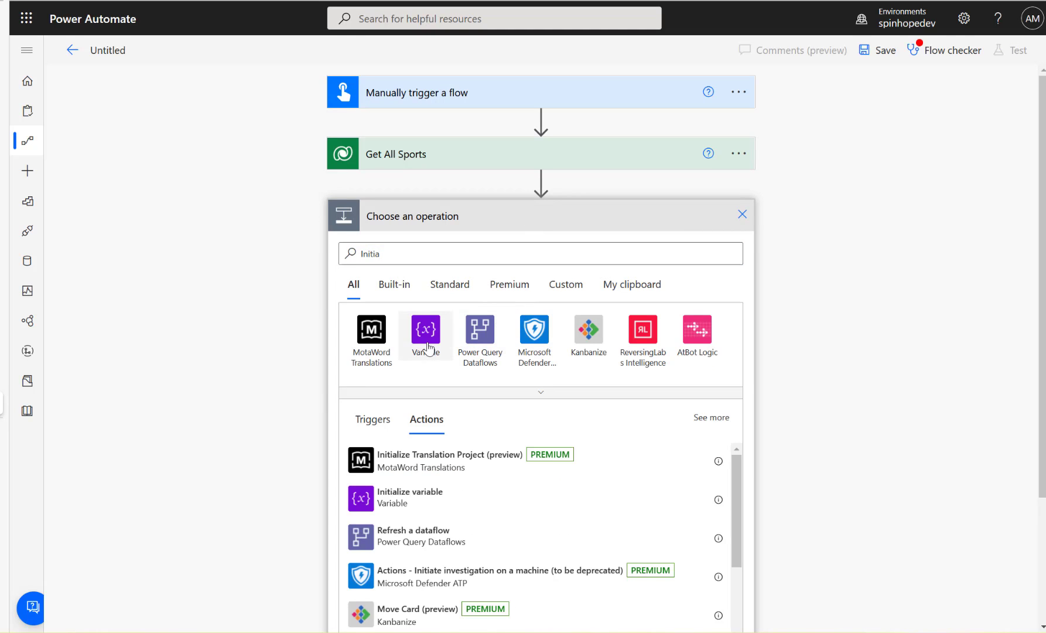
left_click(417, 487)
left_click(509, 248)
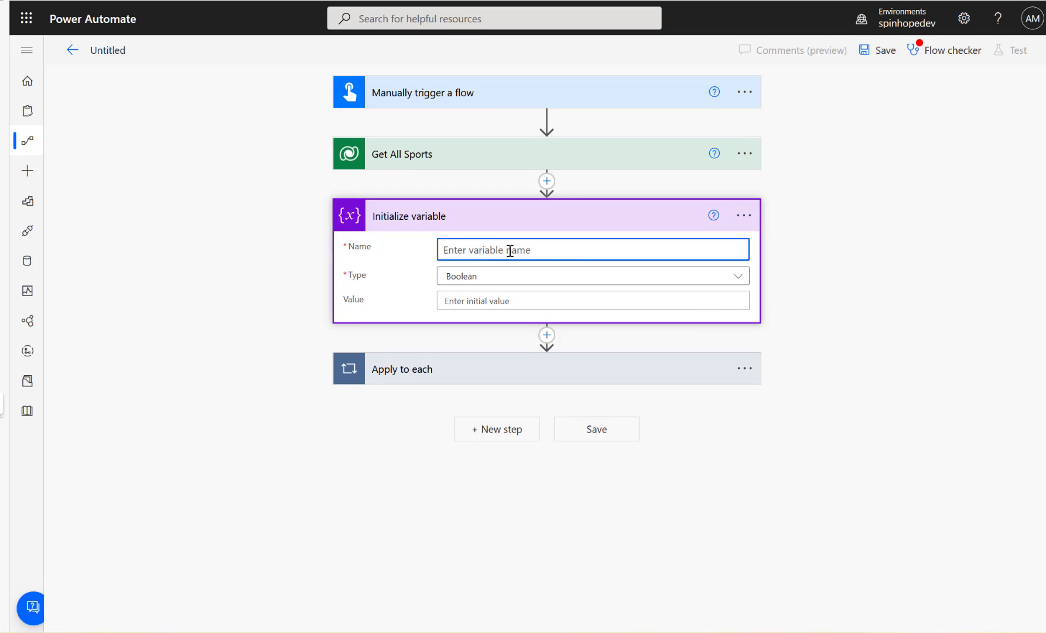
type("Attachments")
- Title the step Attachments, set the variable type to String, and save the flow
left_click(745, 215)
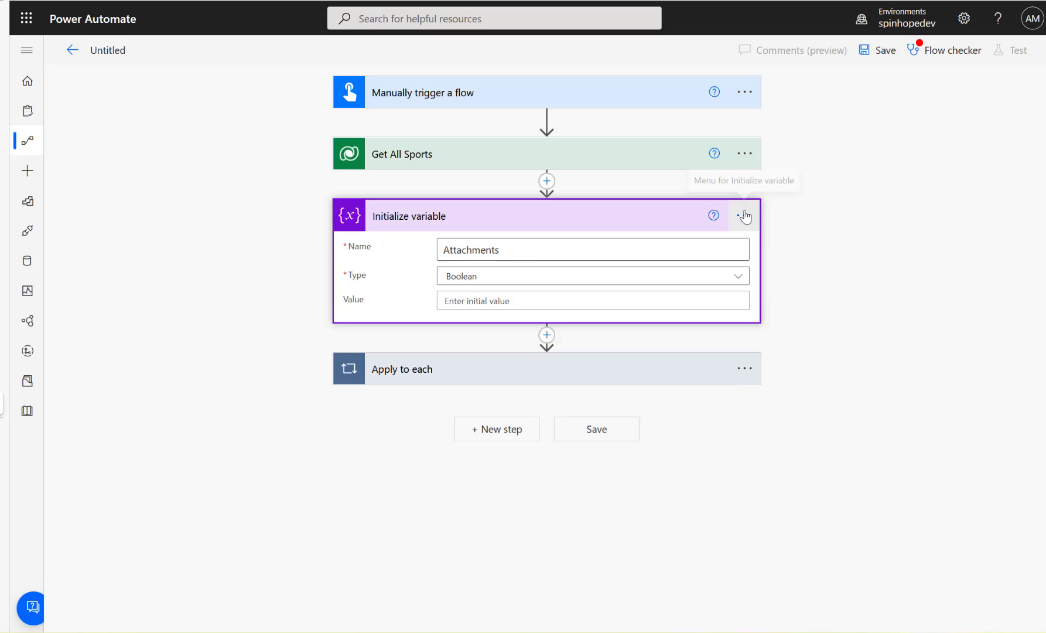
left_click(811, 237)
type("Attachments")
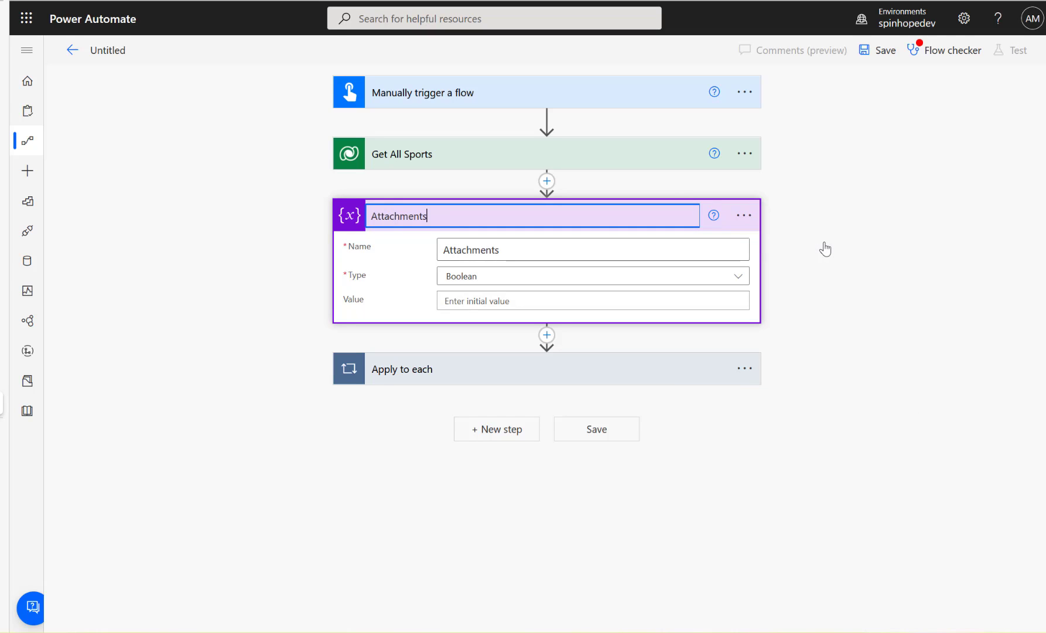
left_click(635, 280)
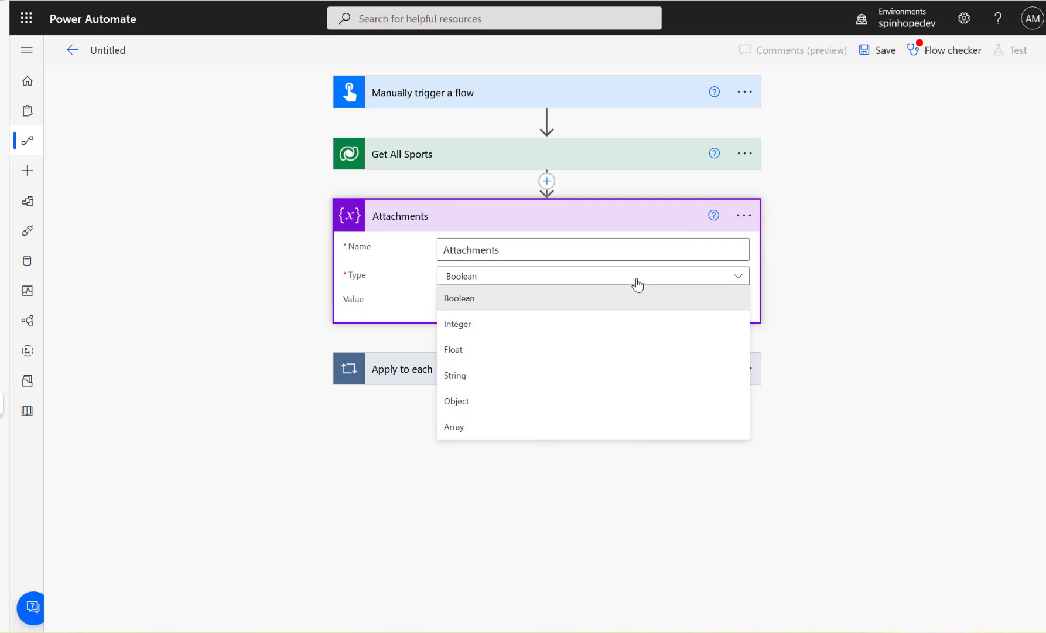
left_click(477, 376)
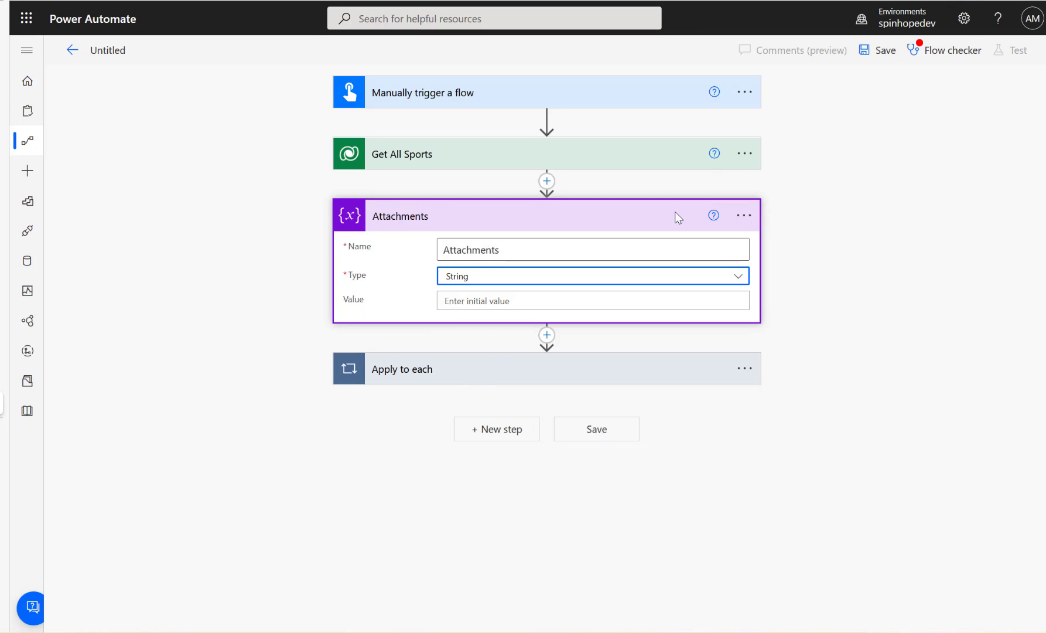
left_click(876, 50)
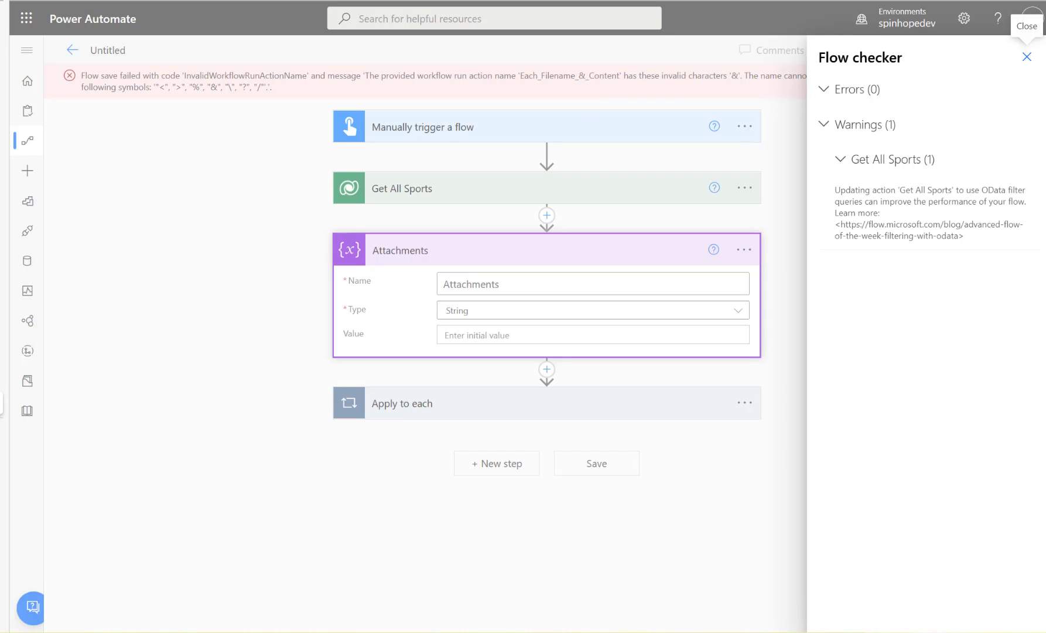
- Close the flow checker and rename the Compose step to 'Each Filename and Content', replacing '&' with 'and'
left_click(1027, 57)
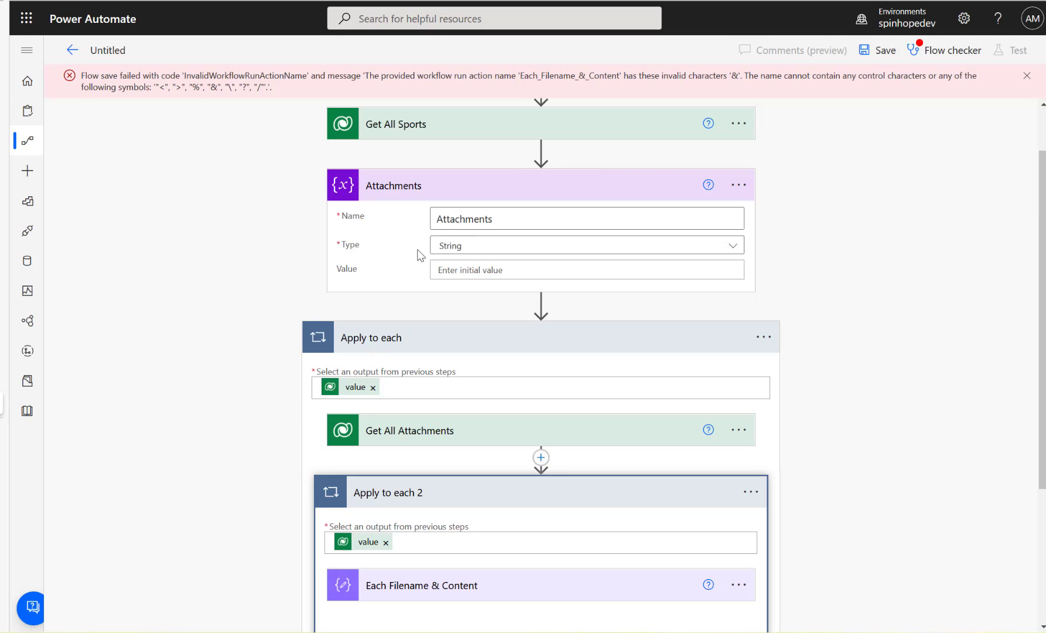
scroll(444, 409, "down", 3)
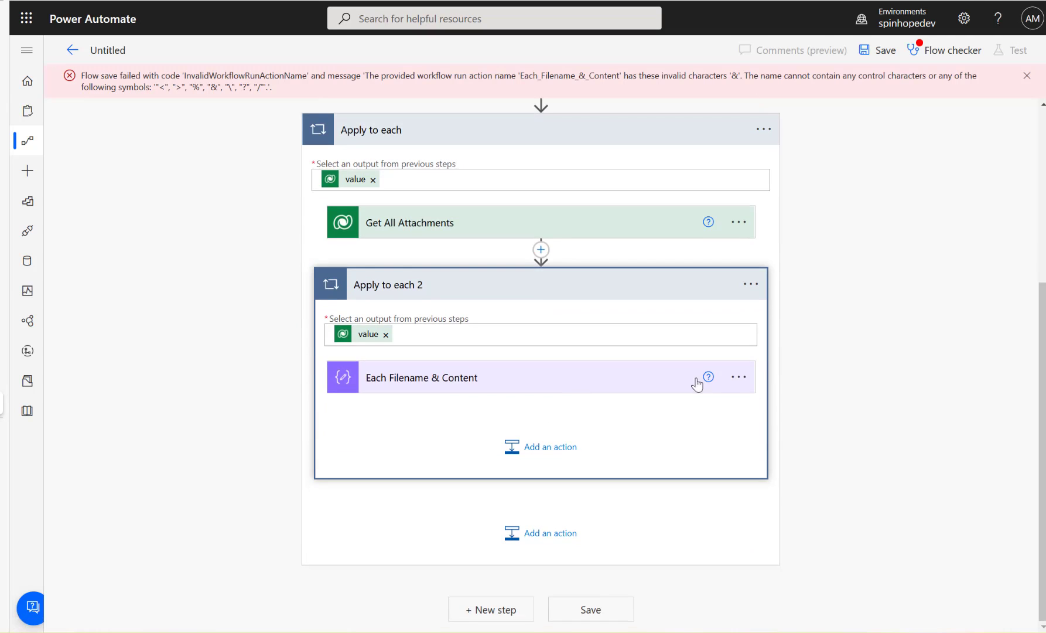
left_click(592, 384)
left_click(738, 377)
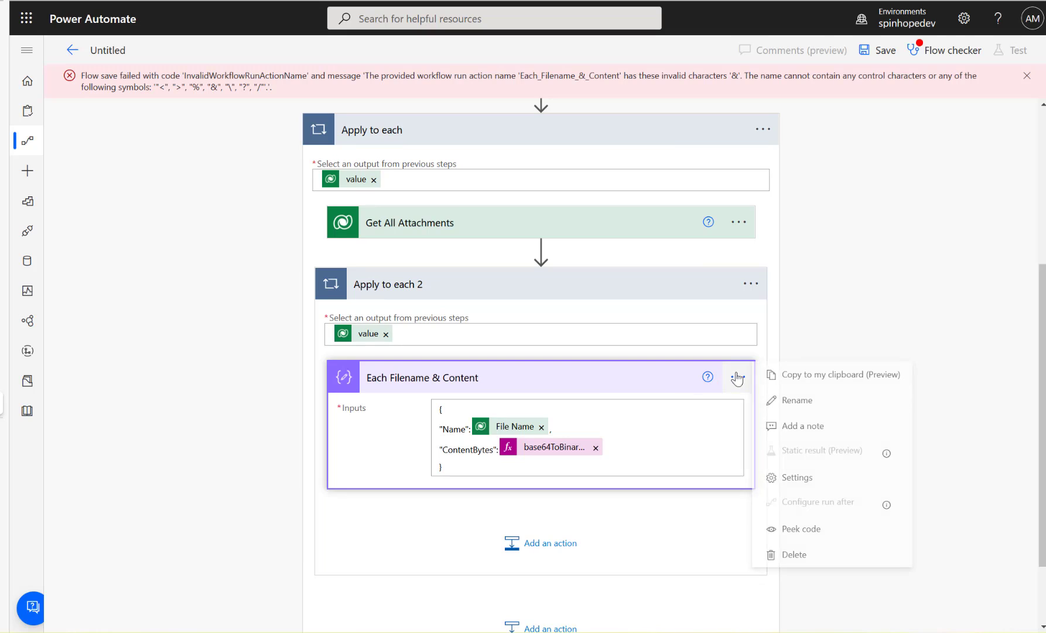
left_click(808, 401)
left_click(444, 378)
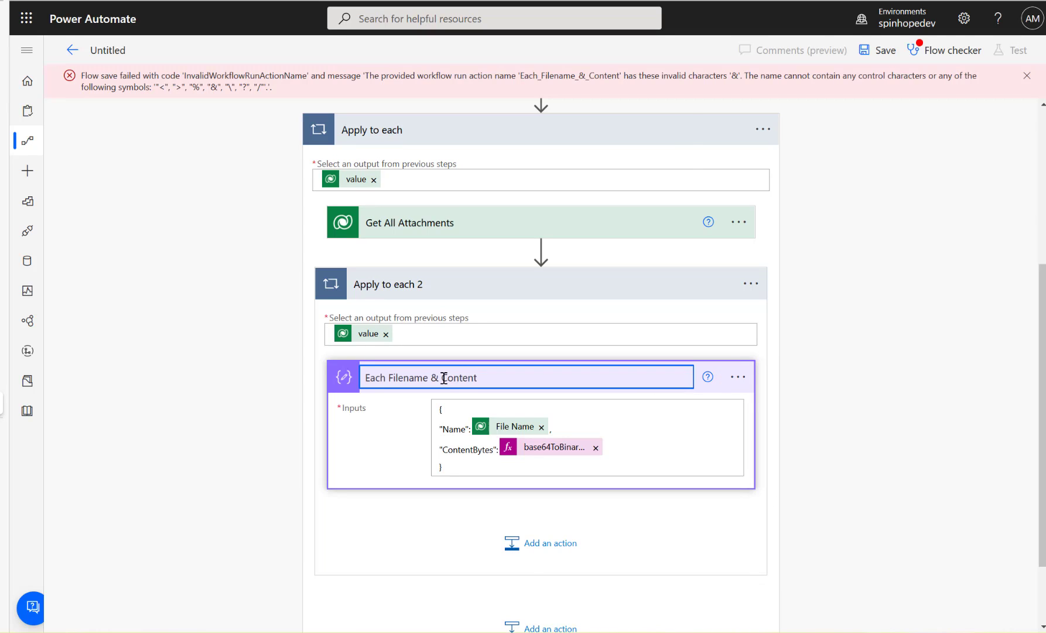
key("BackSpace")
key("BackSpace")
type("and")
left_click(890, 288)
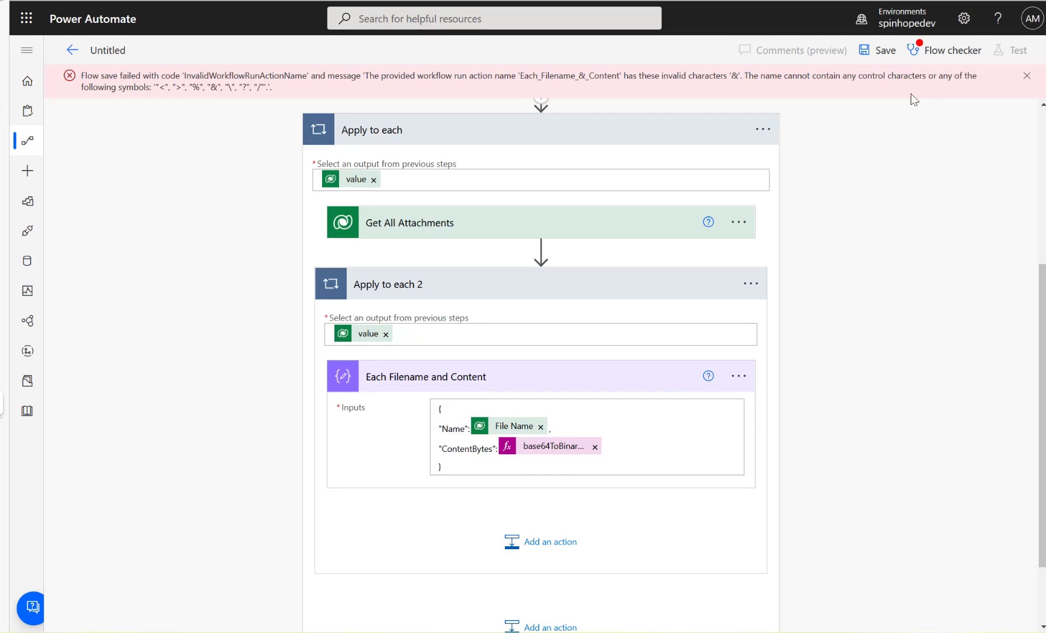
- Change the 'Untitled' flow title to 'Retrieve Attachments from Dataverse Send Email' and save it
left_click(101, 50)
type("Send")
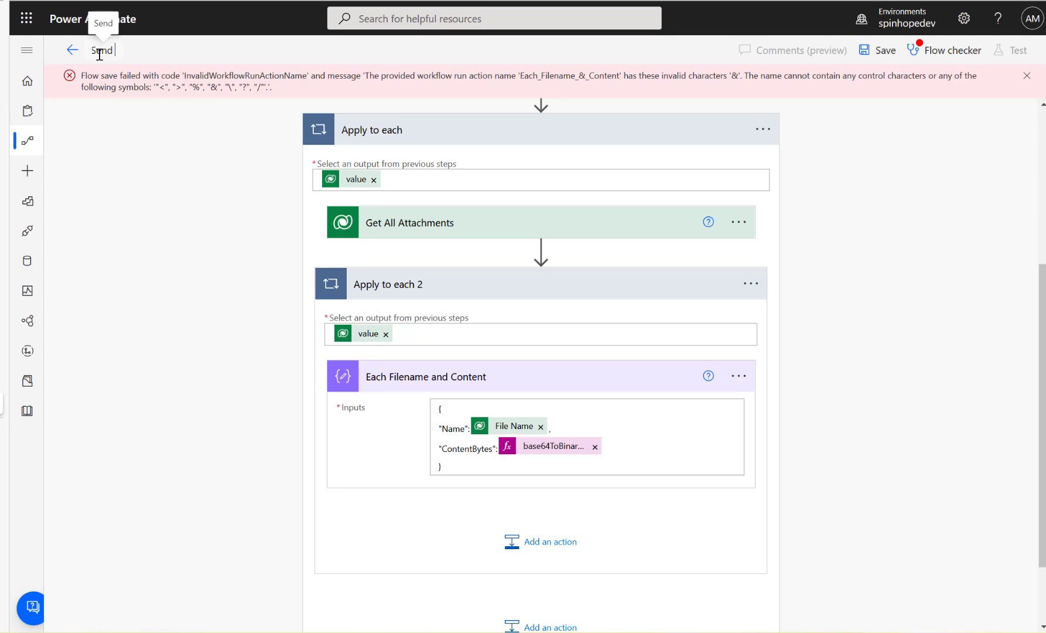
key("BackSpace")
key("BackSpace")
key("BackSpace")
key("BackSpace")
key("BackSpace")
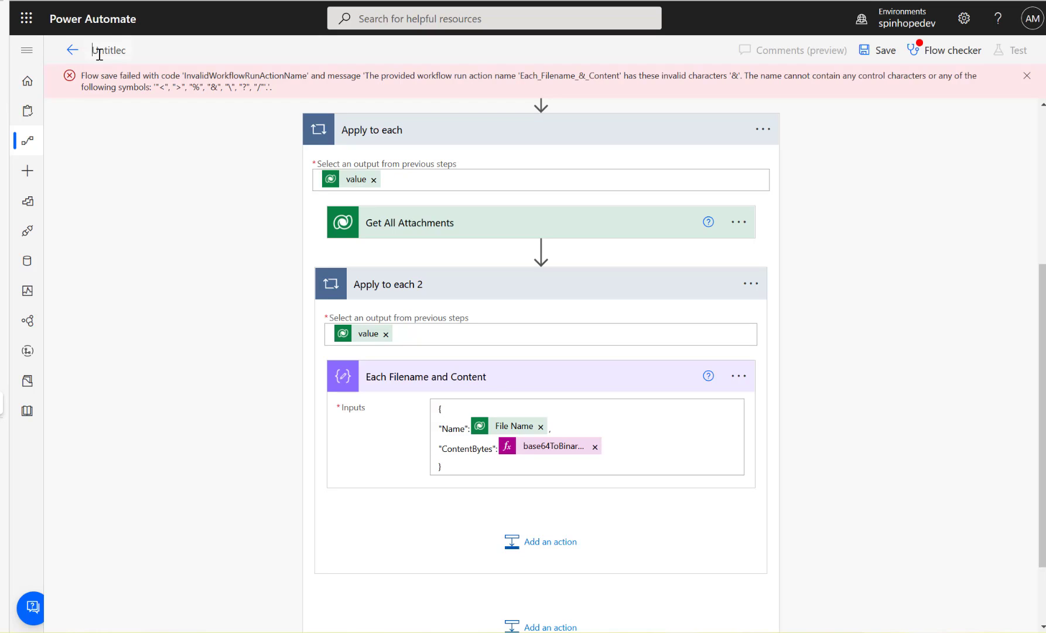
type("Retrieve A")
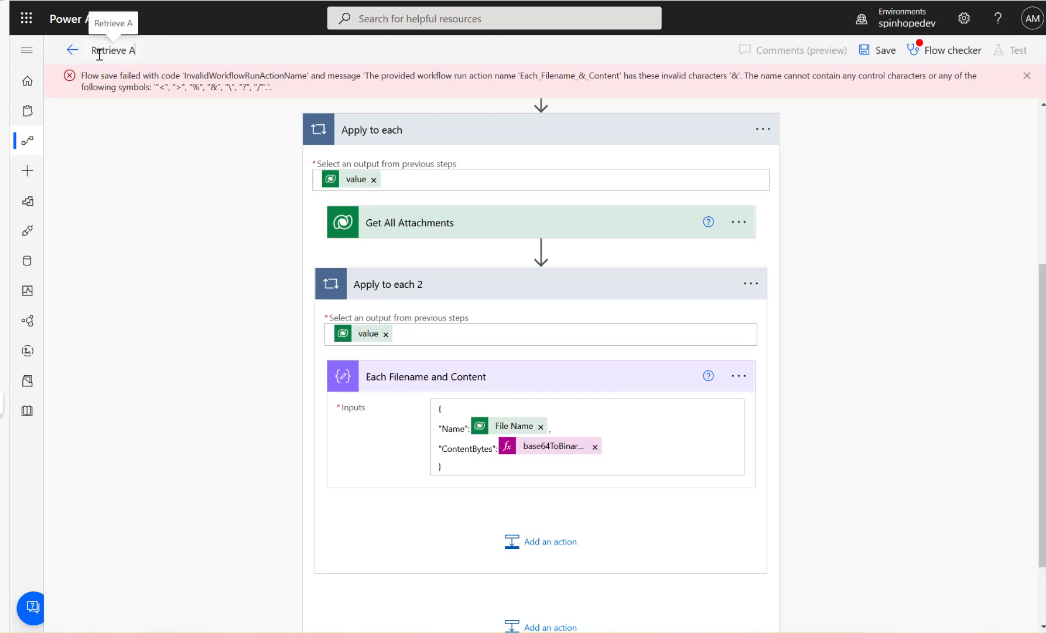
type("ttachments fro")
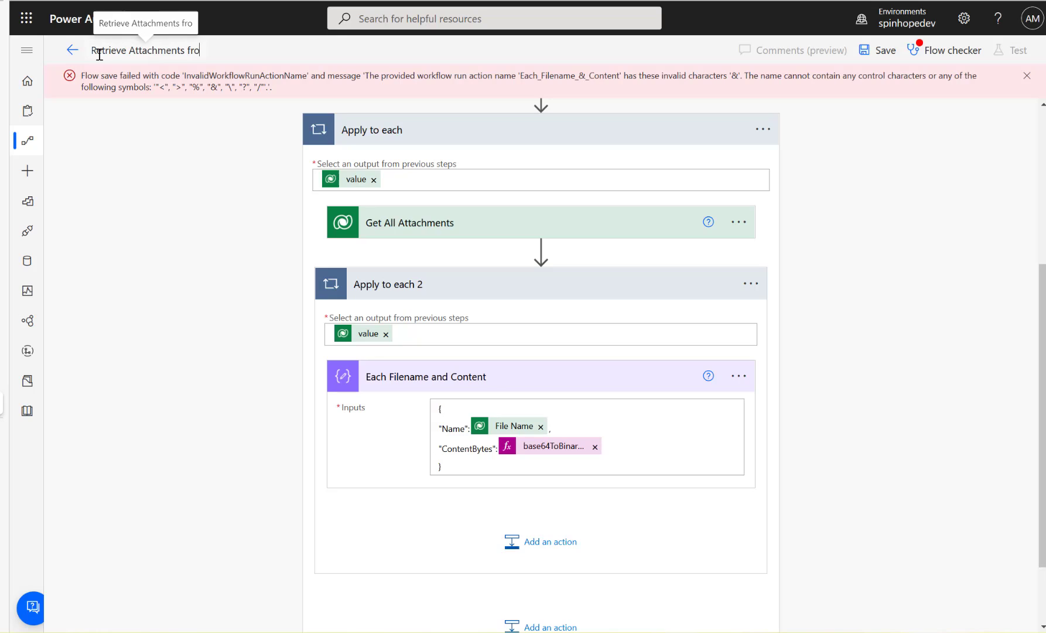
type("m Dataverse")
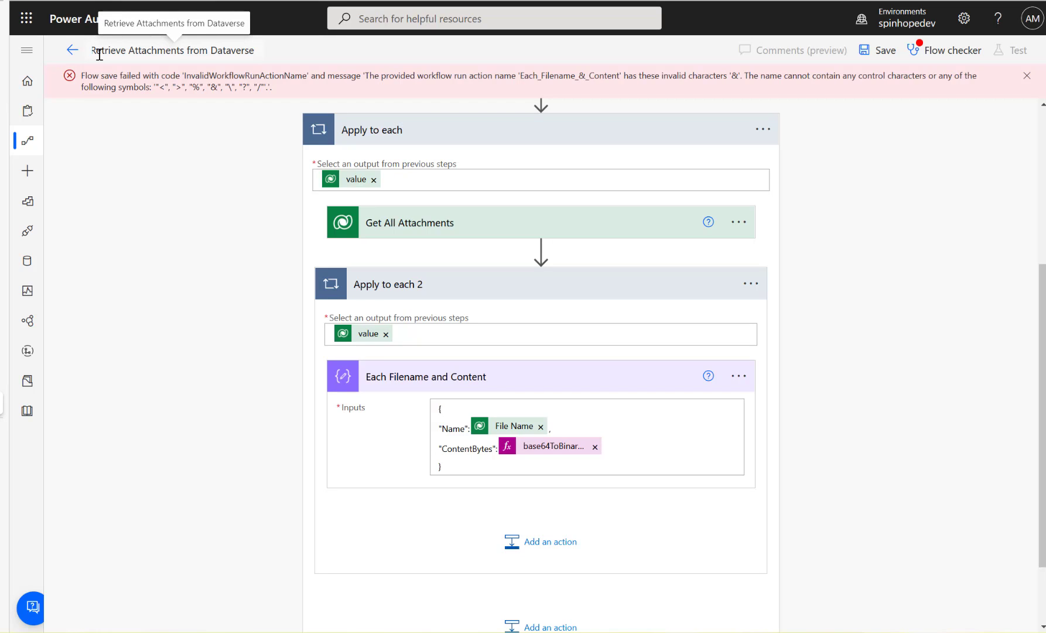
type(" Send Ea")
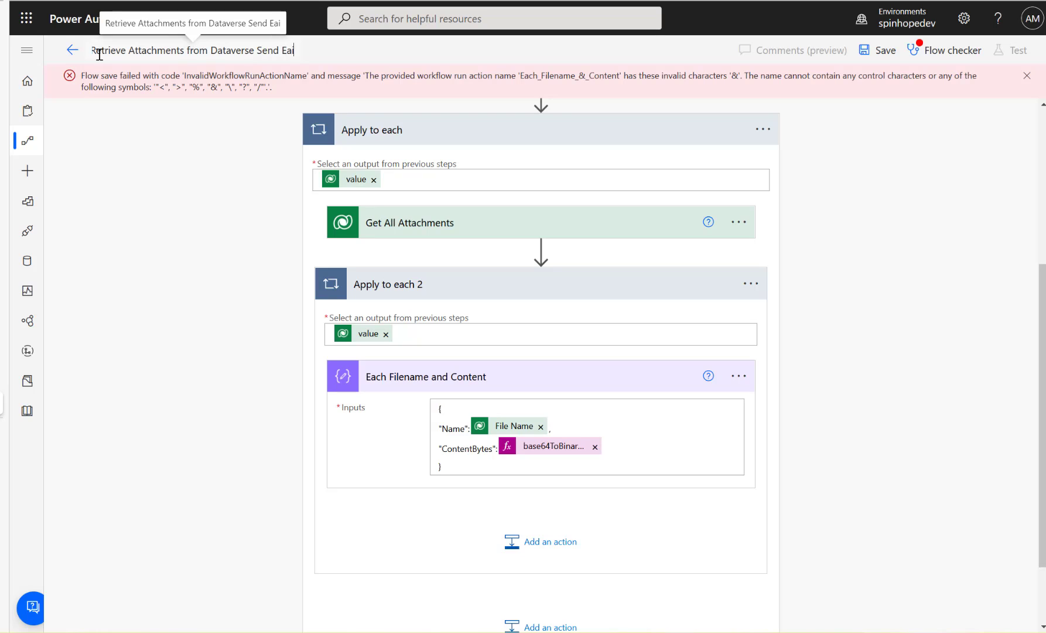
key("BackSpace")
type("mail")
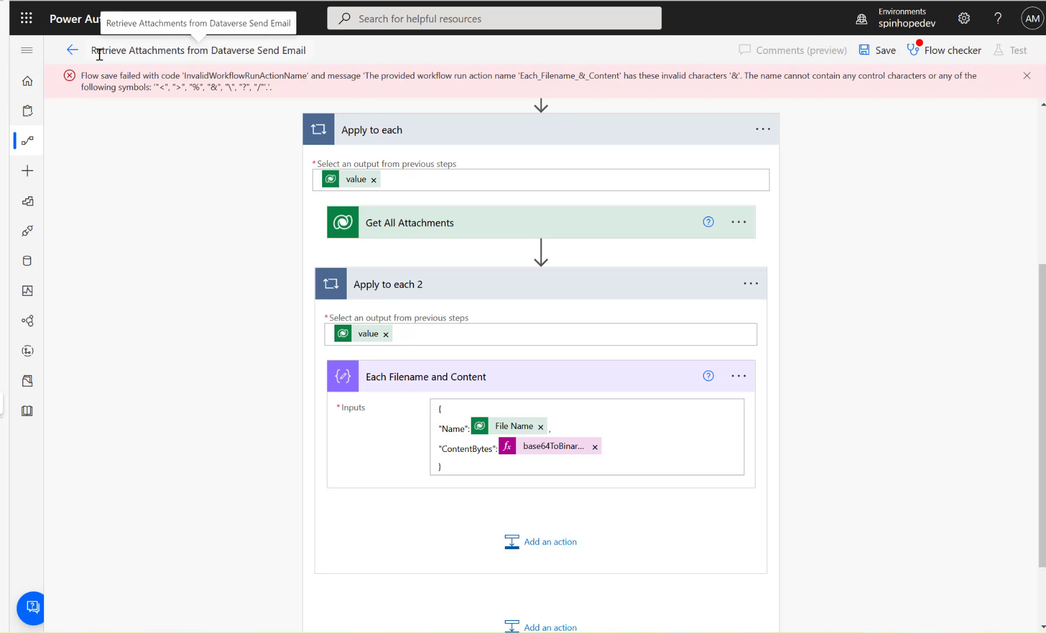
left_click(880, 51)
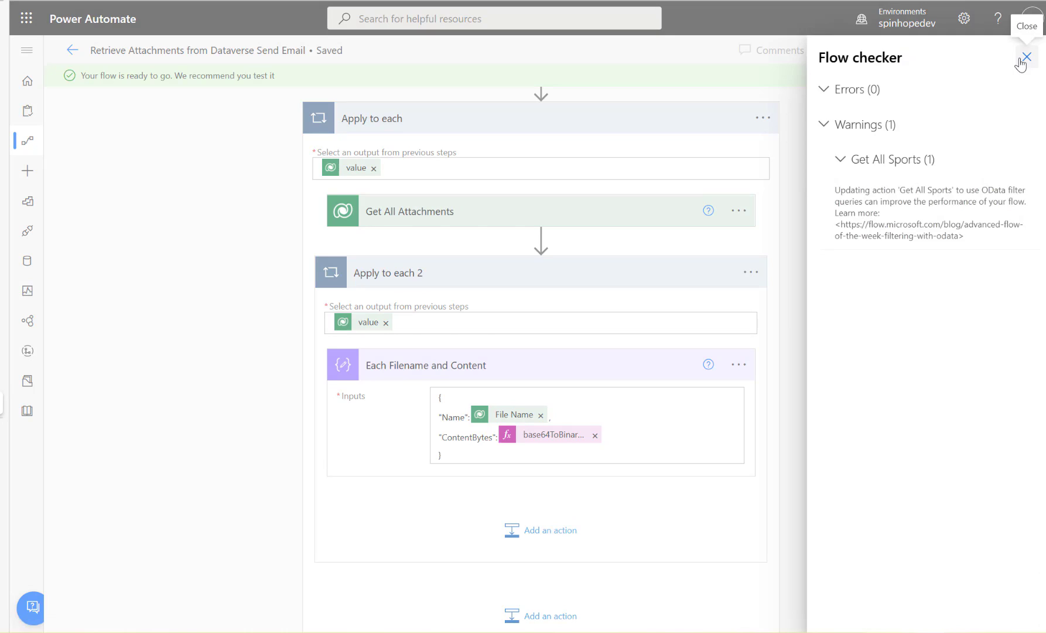
- Add an Append to array variable step inside Apply to each 2
left_click(1022, 59)
left_click(511, 531)
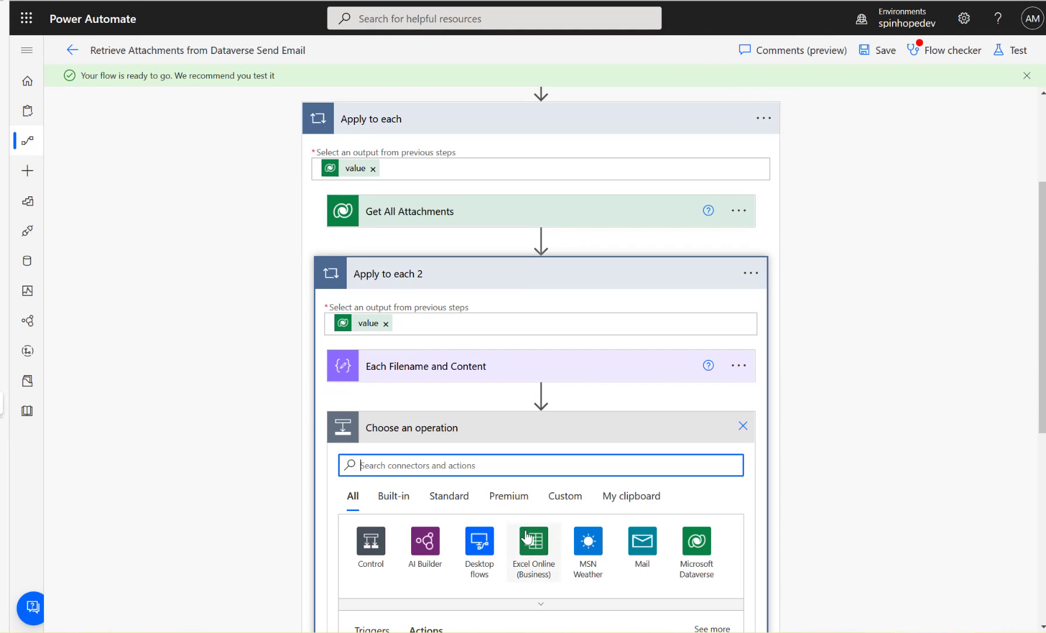
type("append array")
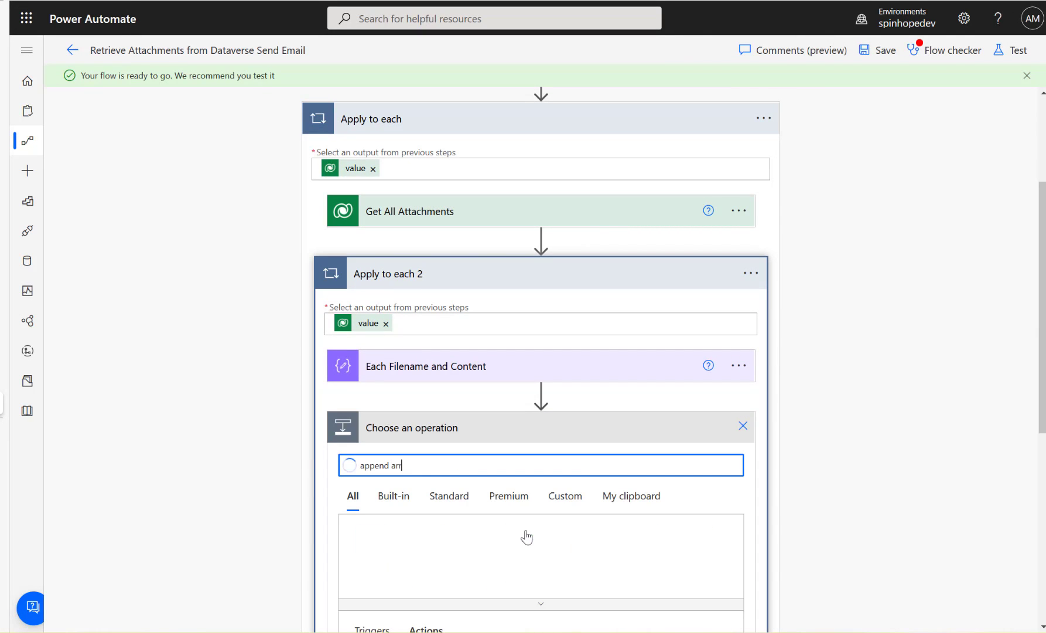
left_click(369, 536)
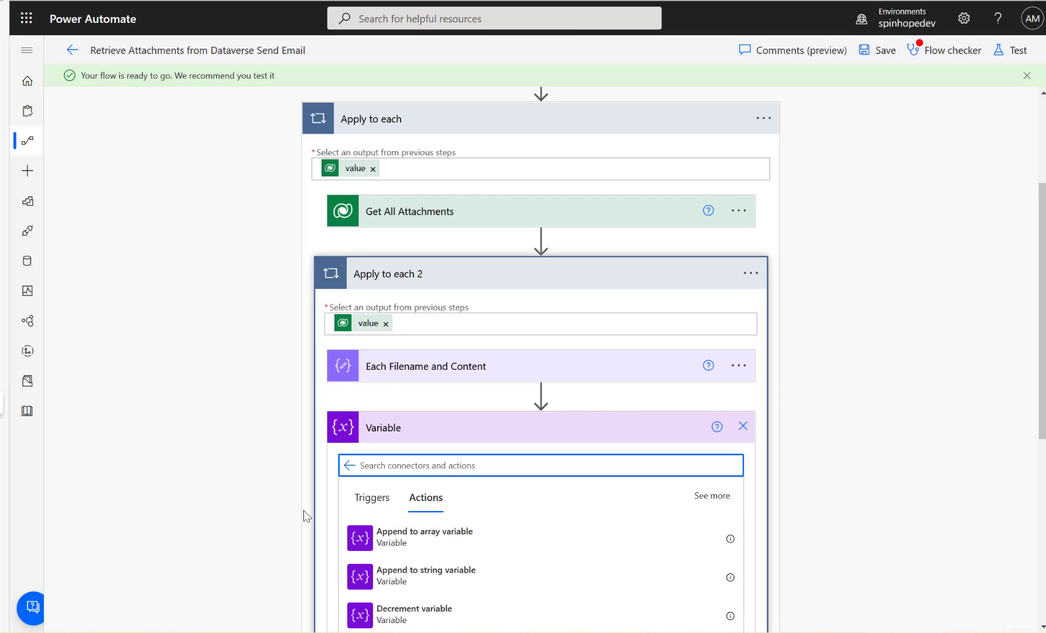
left_click(397, 341)
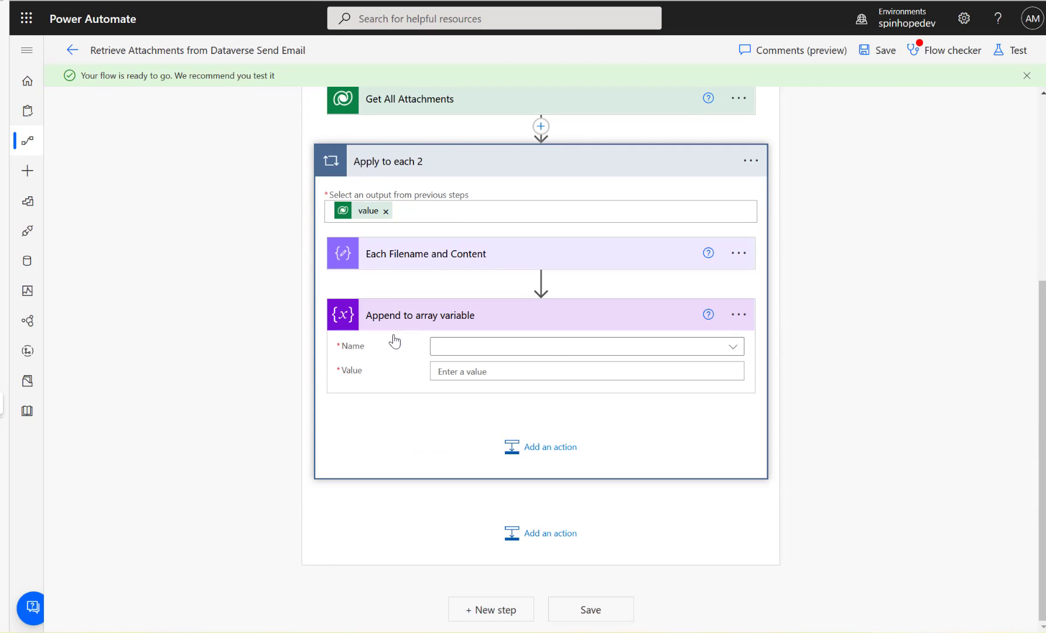
- Change the Attachments variable's type to Array
left_click(582, 346)
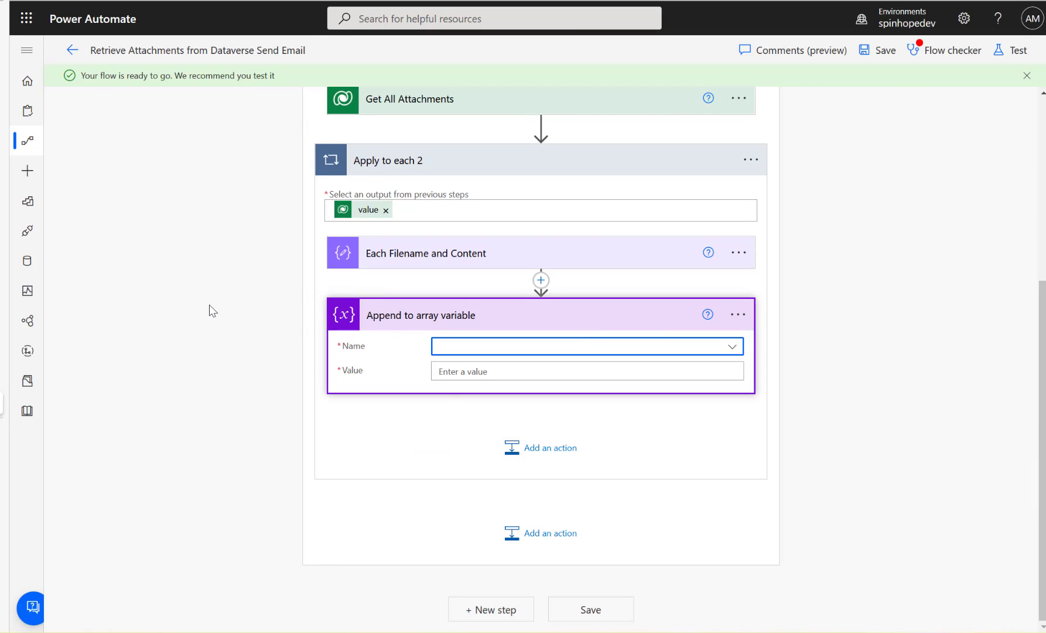
scroll(208, 308, "up", 4)
left_click(432, 170)
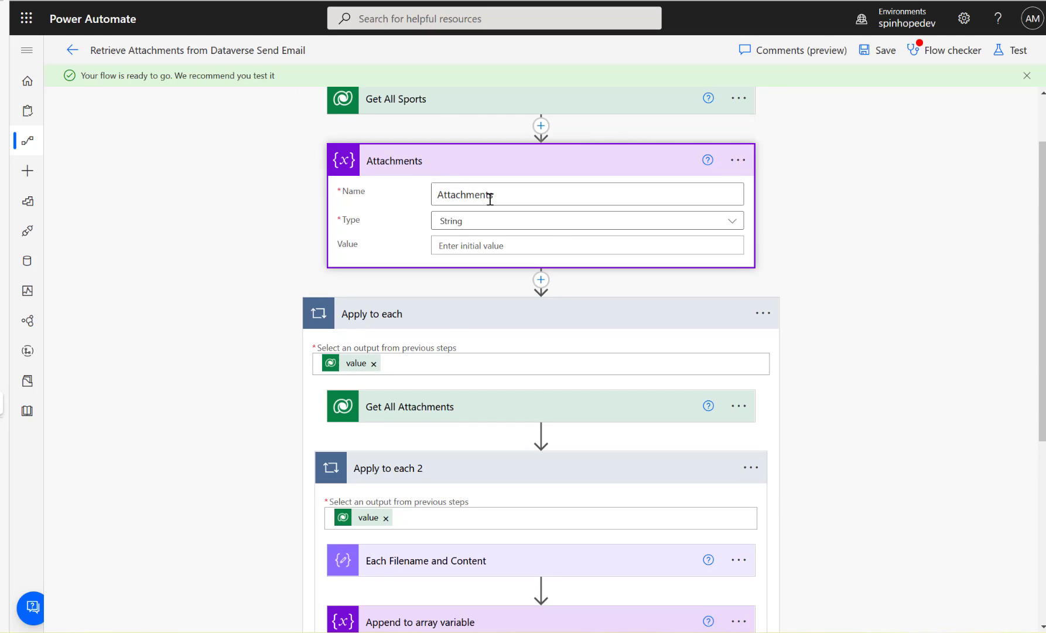
left_click(551, 222)
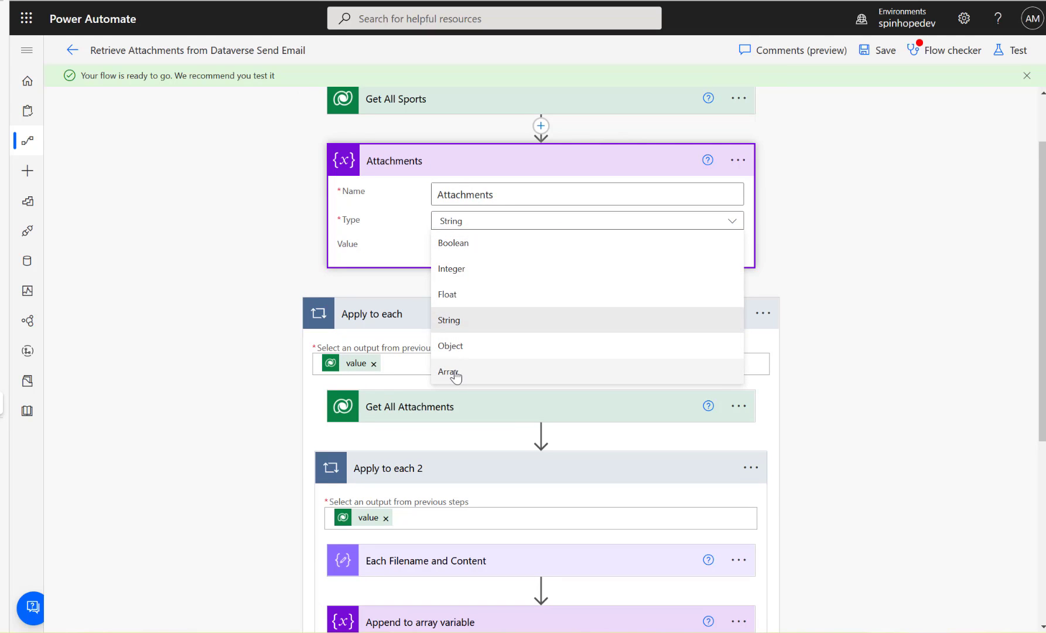
left_click(460, 370)
- Append the Each Filename and Content Outputs to the Attachments variable
scroll(214, 426, "down", 6)
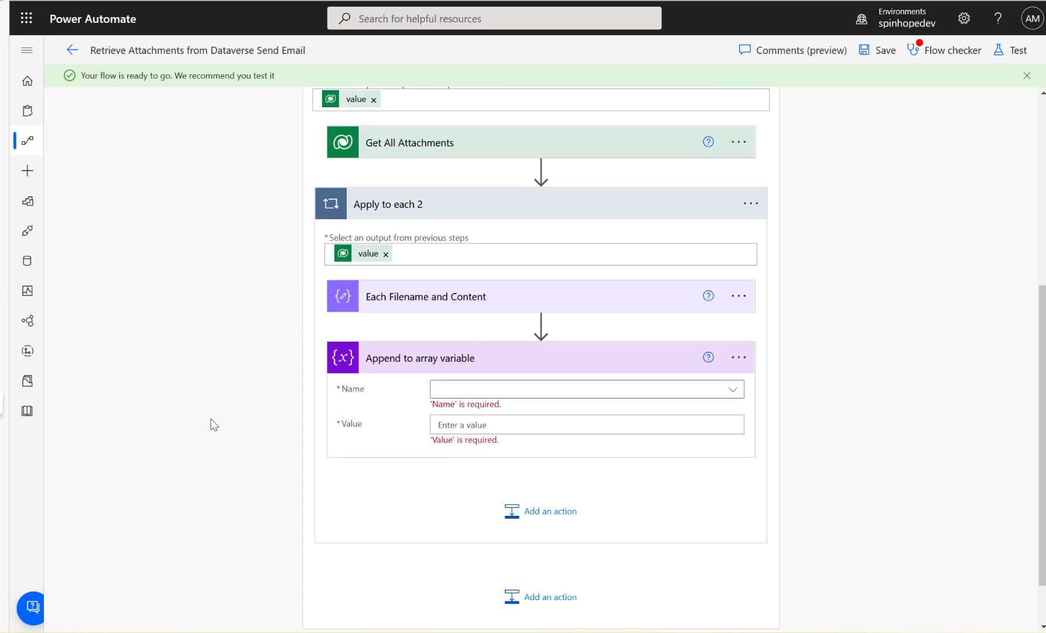
left_click(500, 327)
left_click(463, 374)
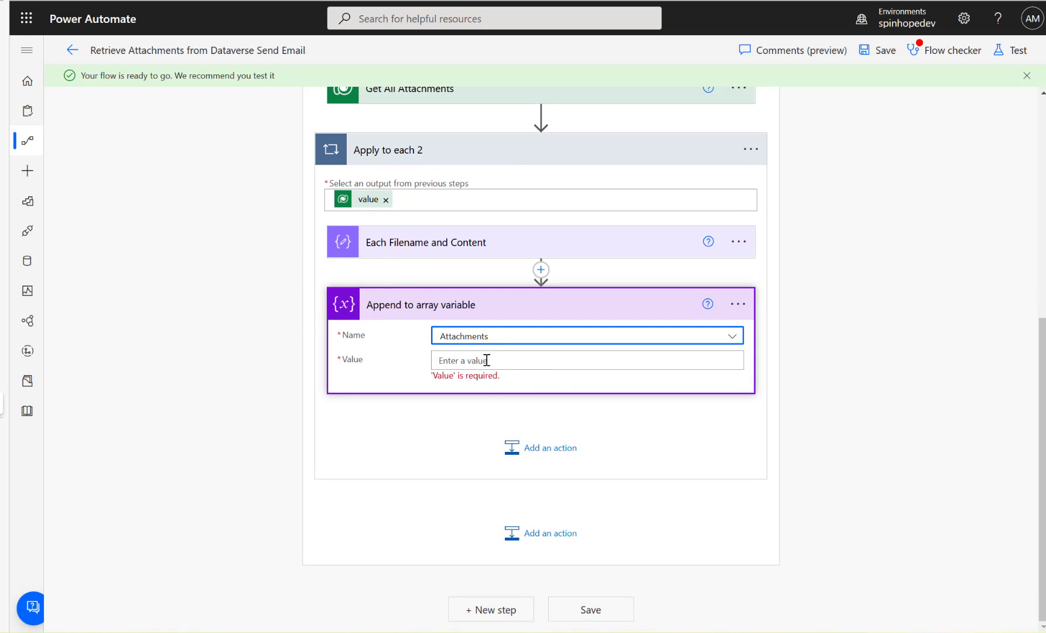
left_click(487, 360)
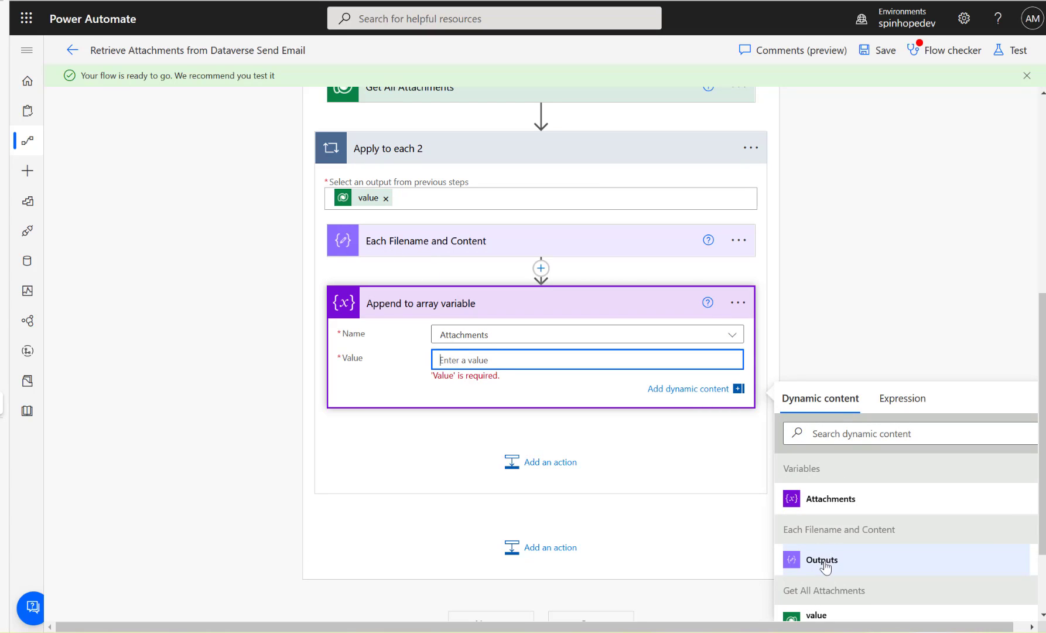
left_click(823, 561)
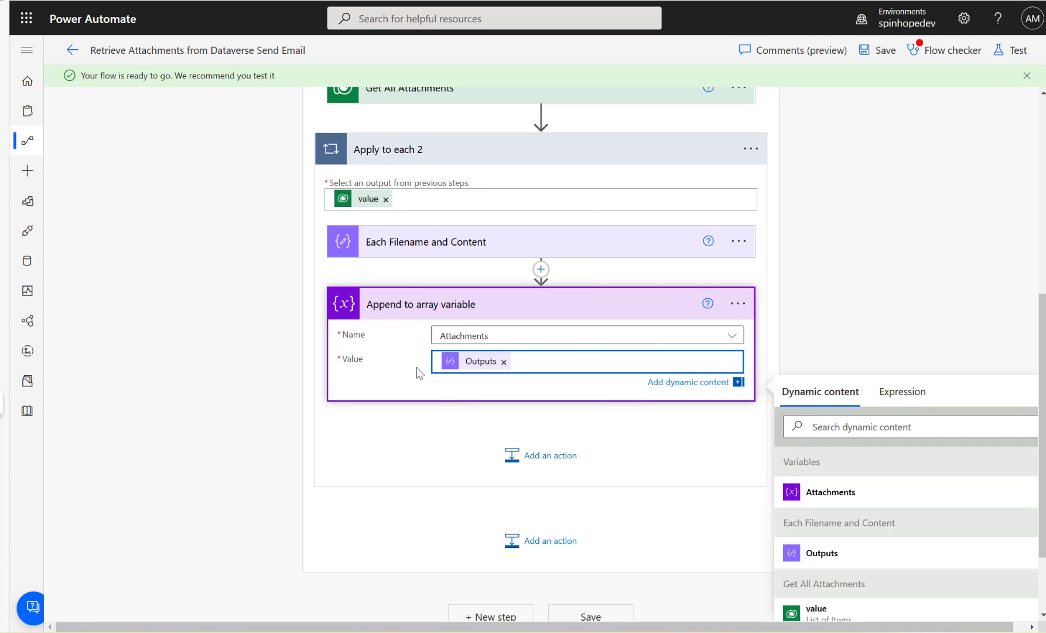
left_click(785, 332)
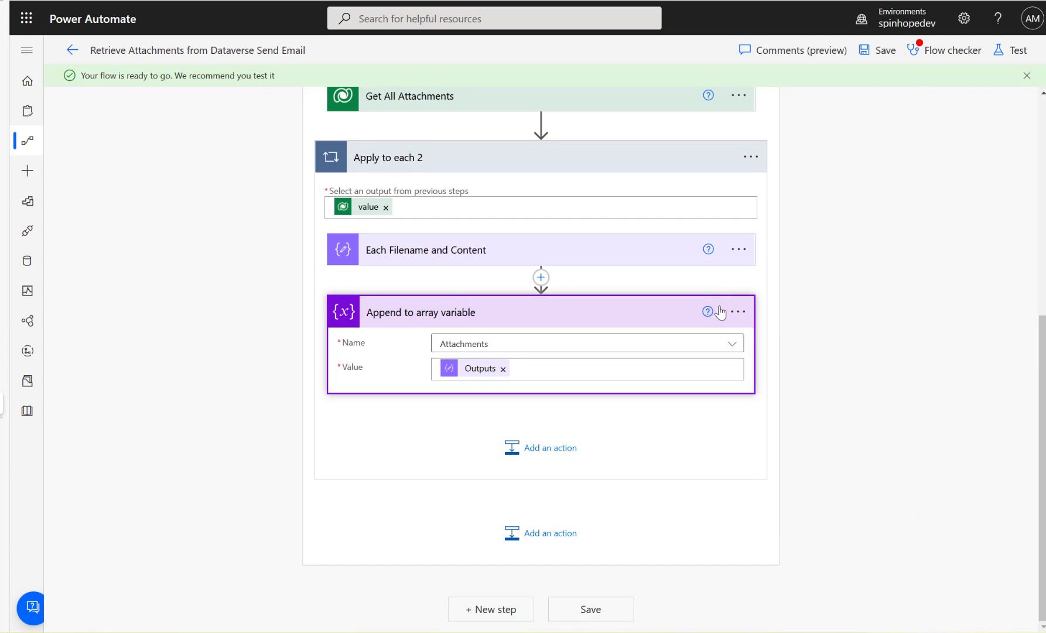
- Rename the step to 'Collect All Attachments', then collapse it and Apply to each 2
left_click(737, 311)
left_click(802, 364)
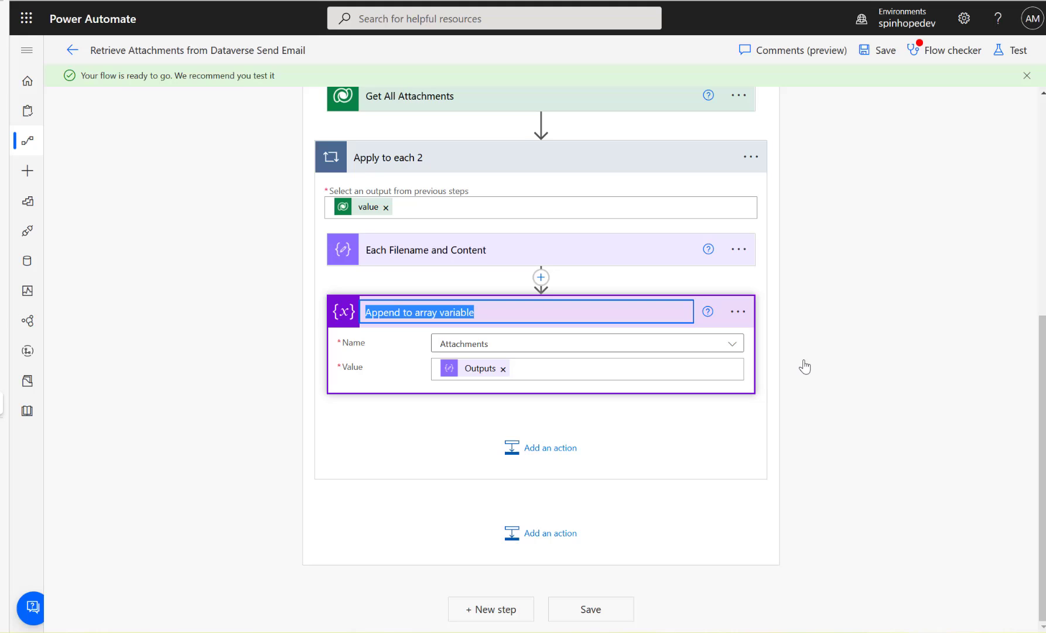
type("Collec")
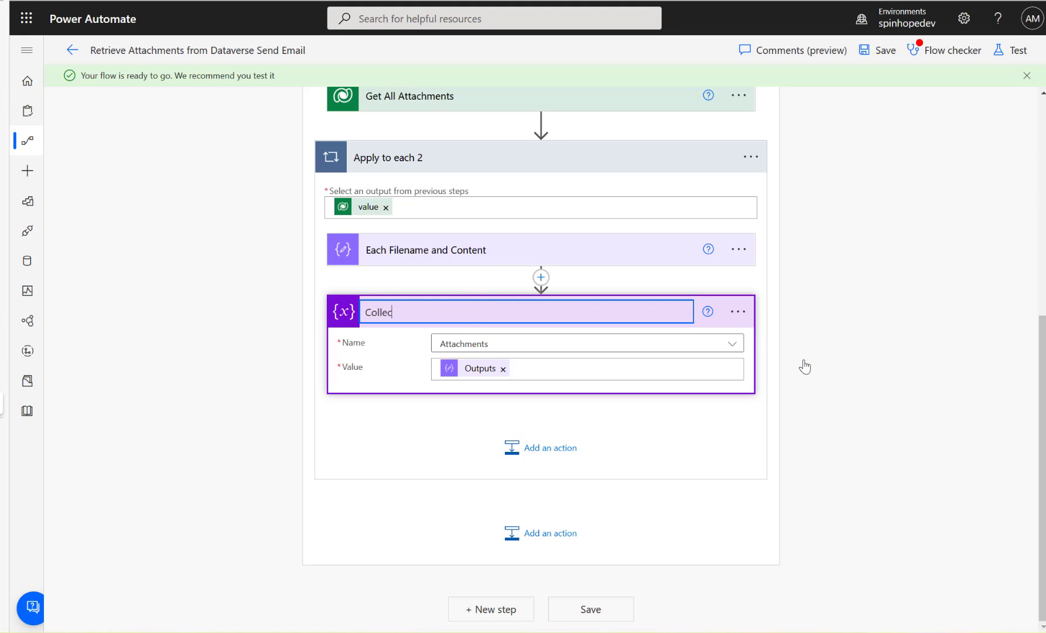
type("t All Attachments")
left_click(256, 350)
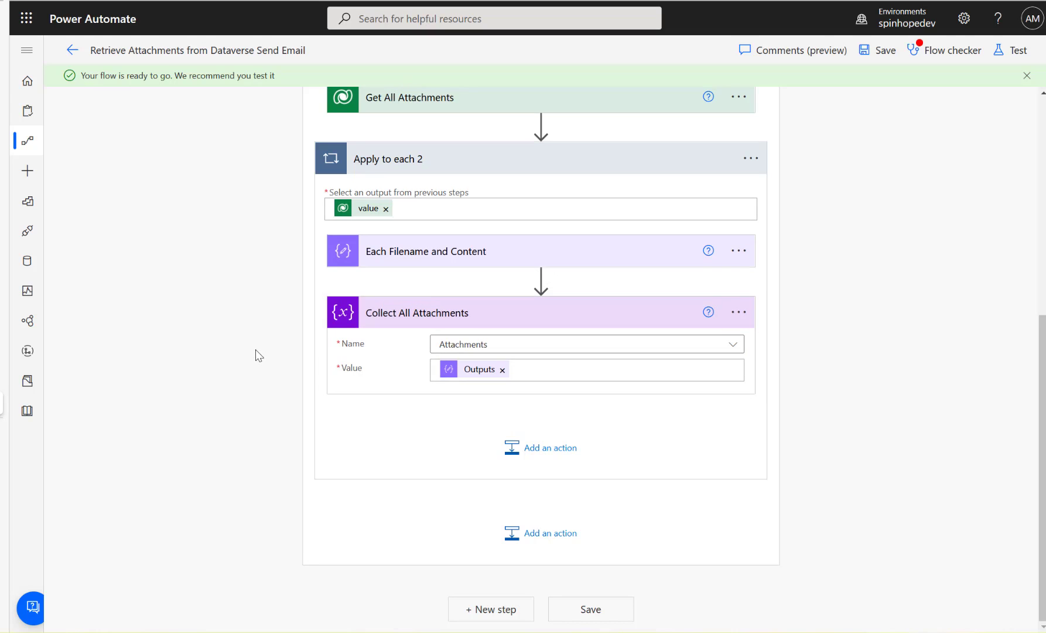
left_click(479, 311)
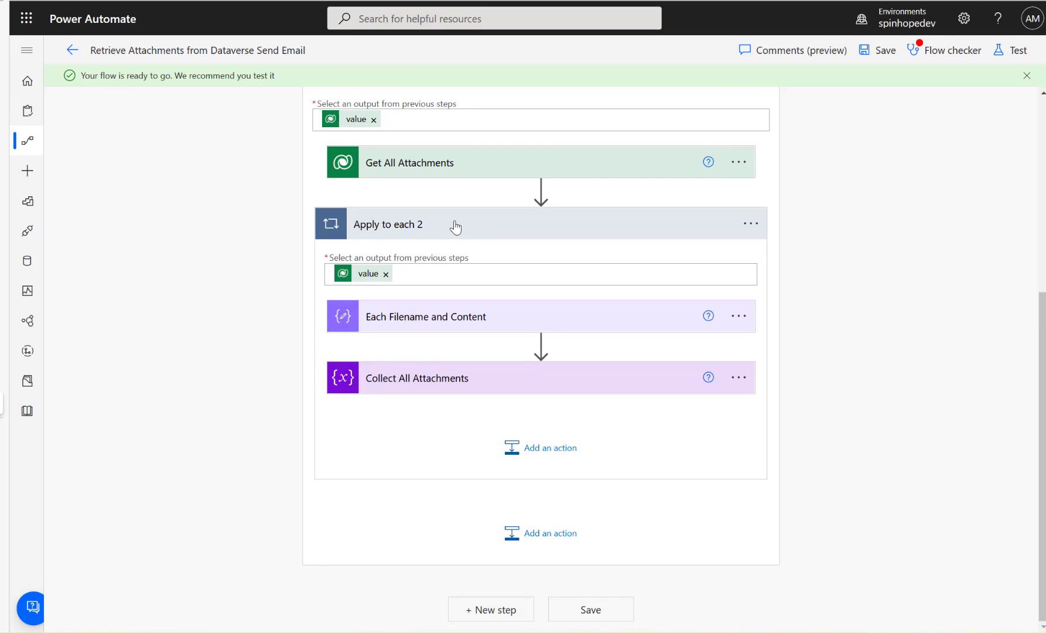
left_click(456, 226)
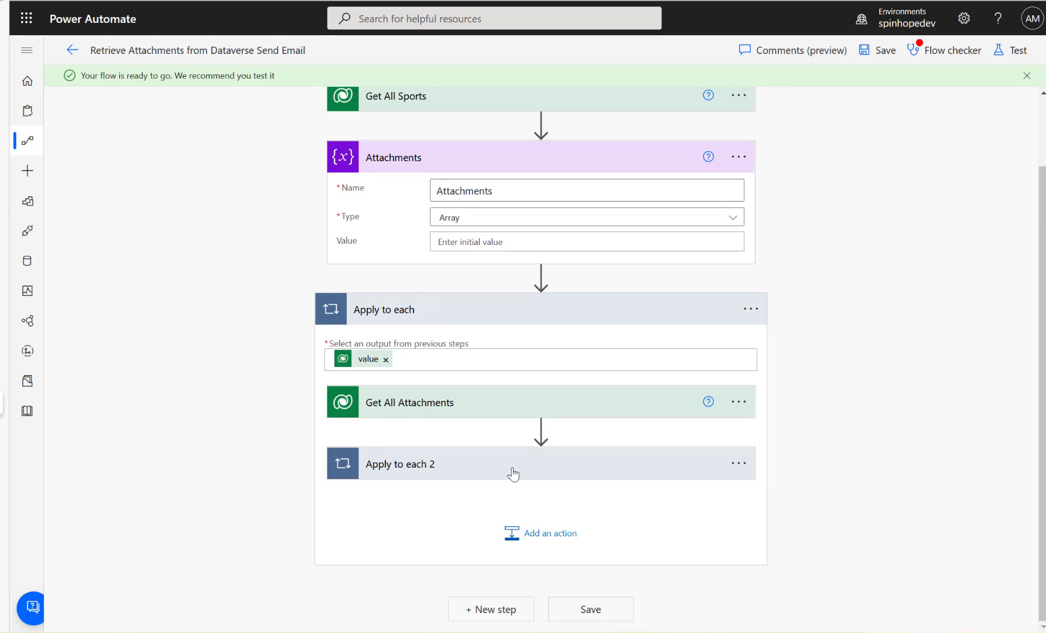
- Add an Office 365 Outlook 'Send an email (V2)' step after Apply to each 2
left_click(523, 534)
type("send")
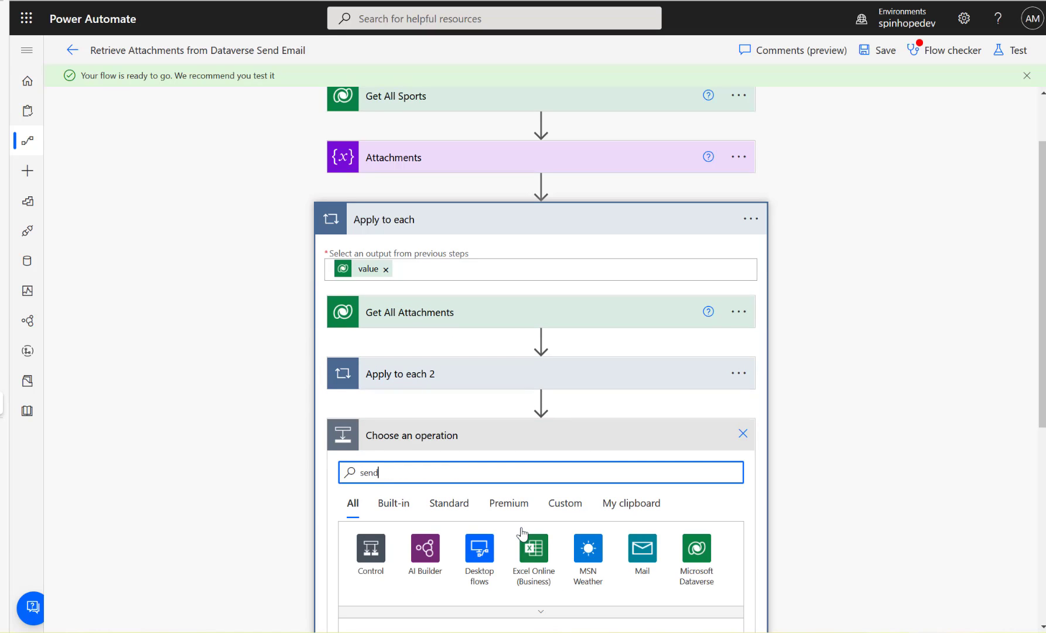
type(" email")
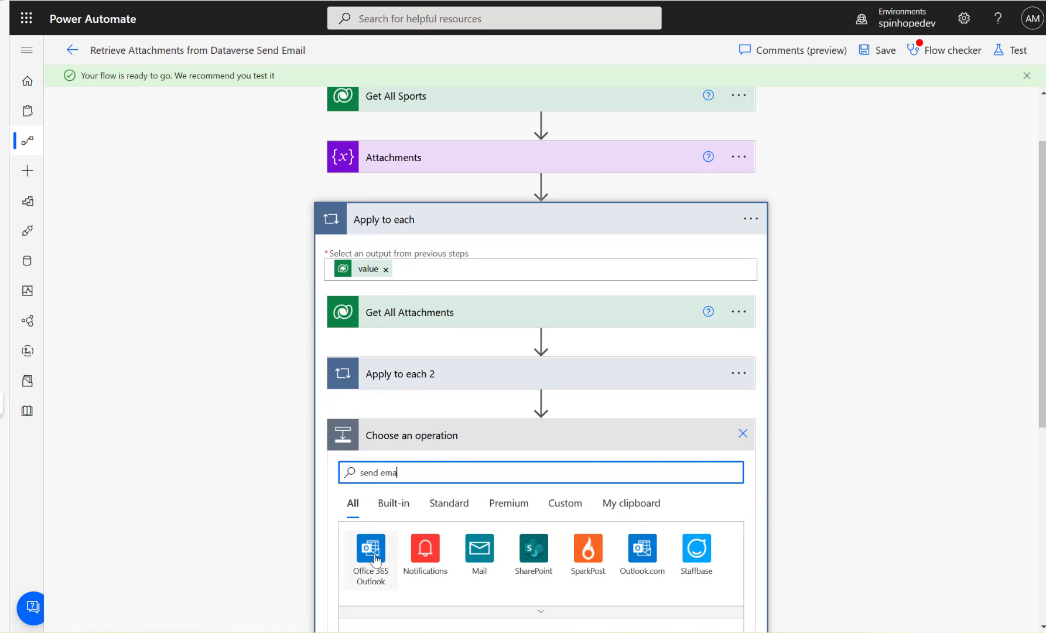
left_click(369, 554)
scroll(264, 494, "down", 3)
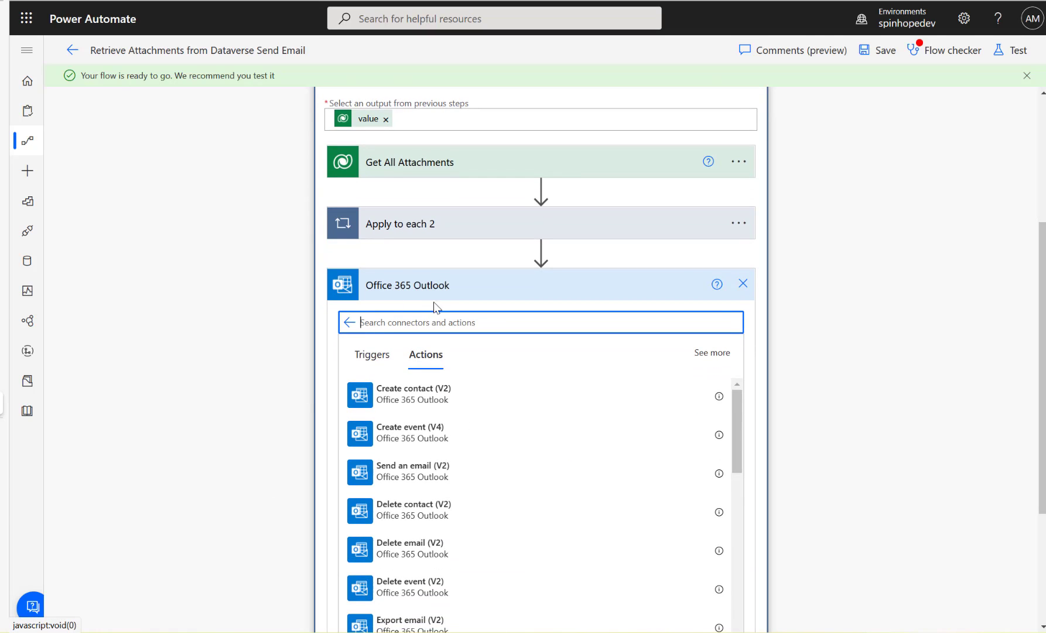
left_click(425, 466)
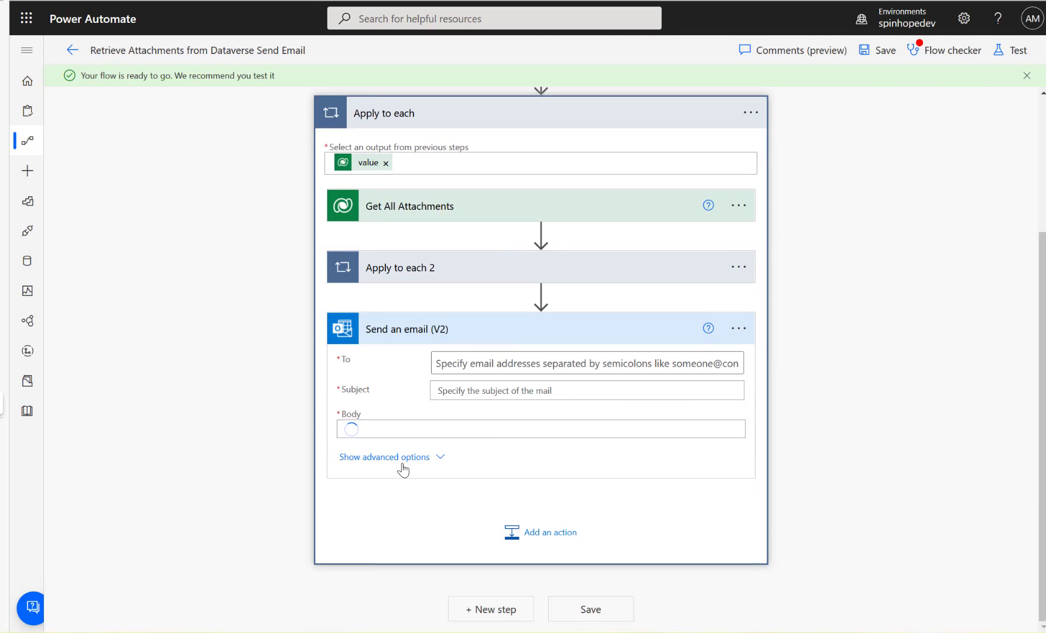
- Set the email recipient to the suggested contact, with subject and body 'Demo Attachments'
left_click(488, 347)
type("ajith")
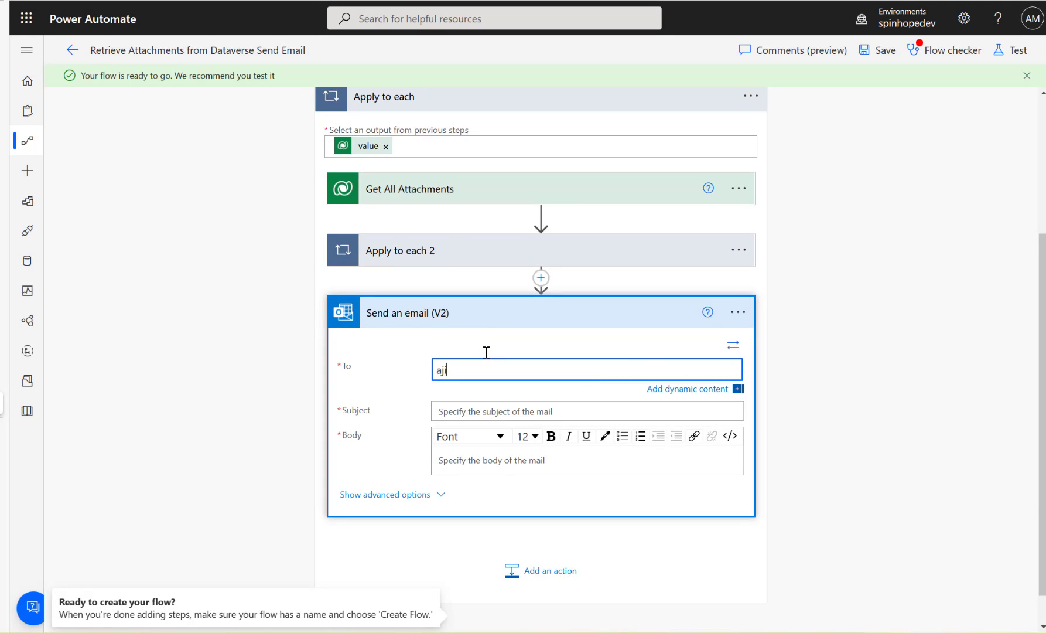
left_click(503, 427)
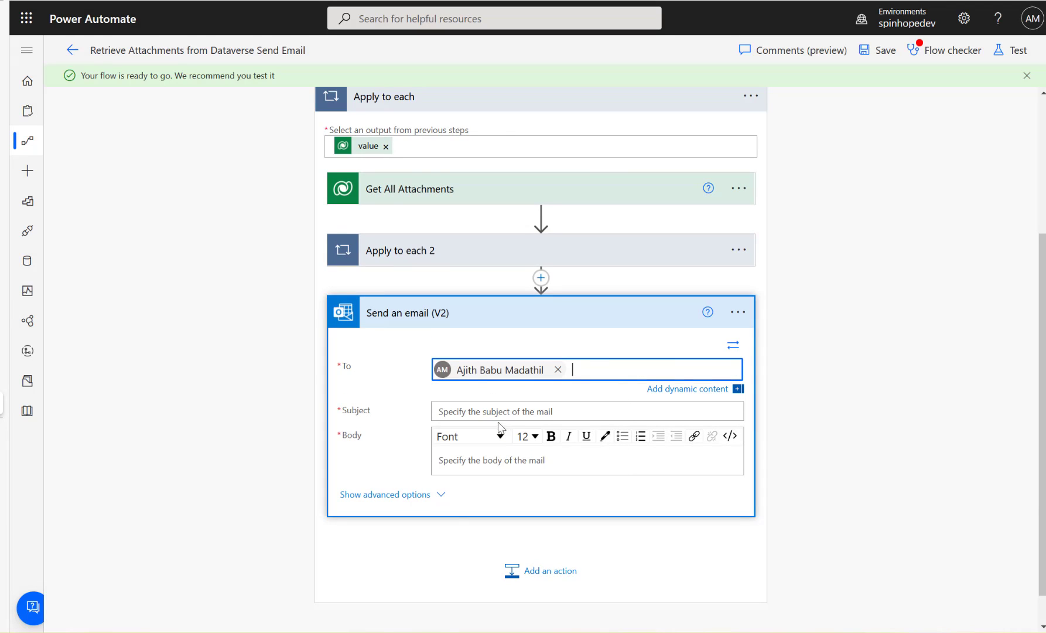
left_click(509, 417)
type("D")
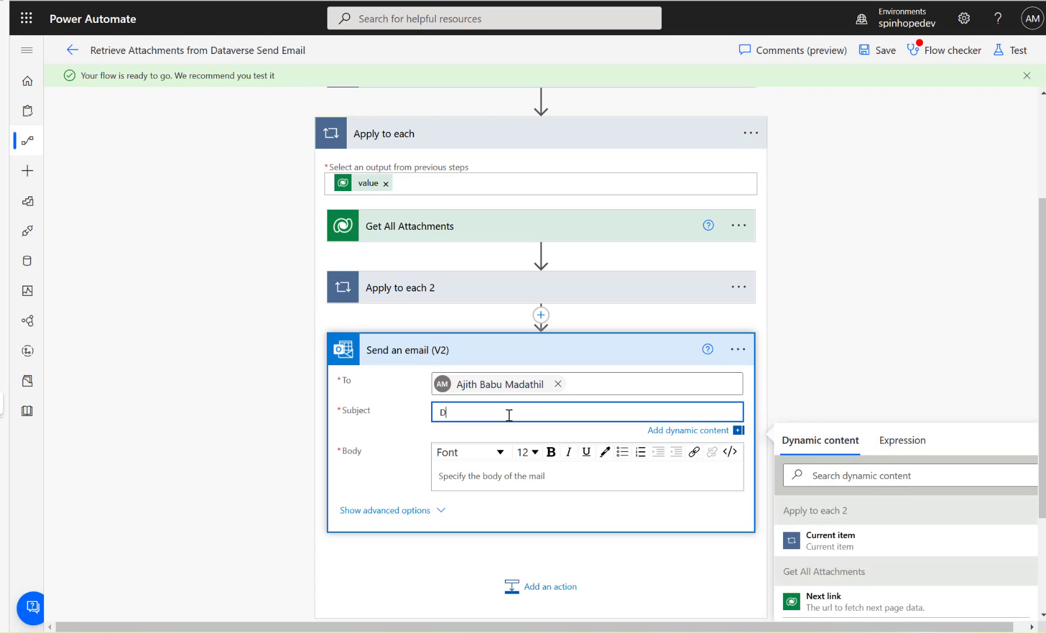
type("emo Attachments")
left_click(534, 475)
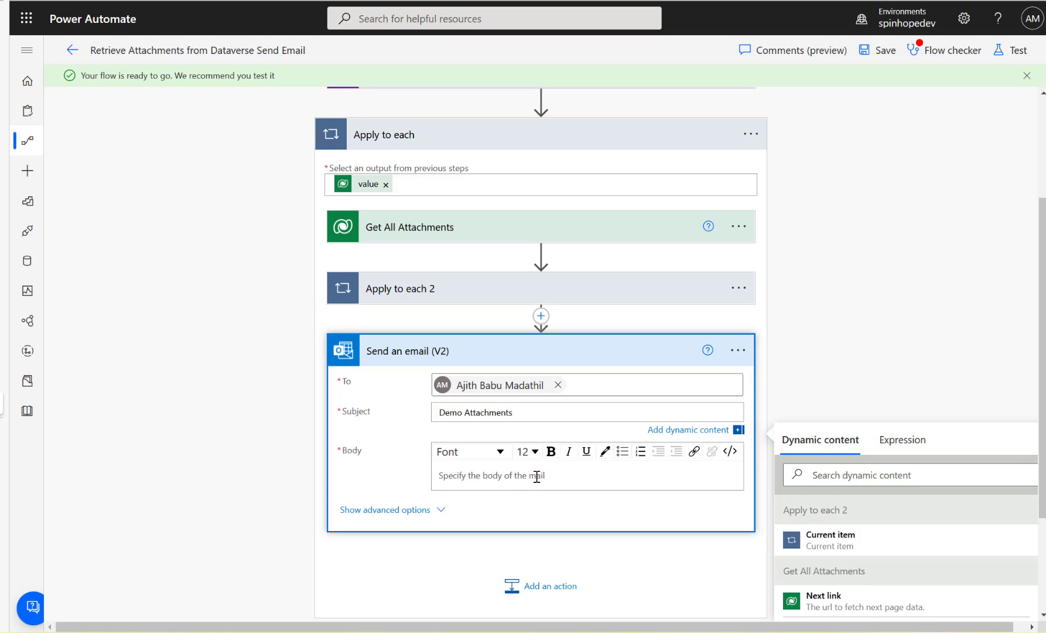
type("Dem")
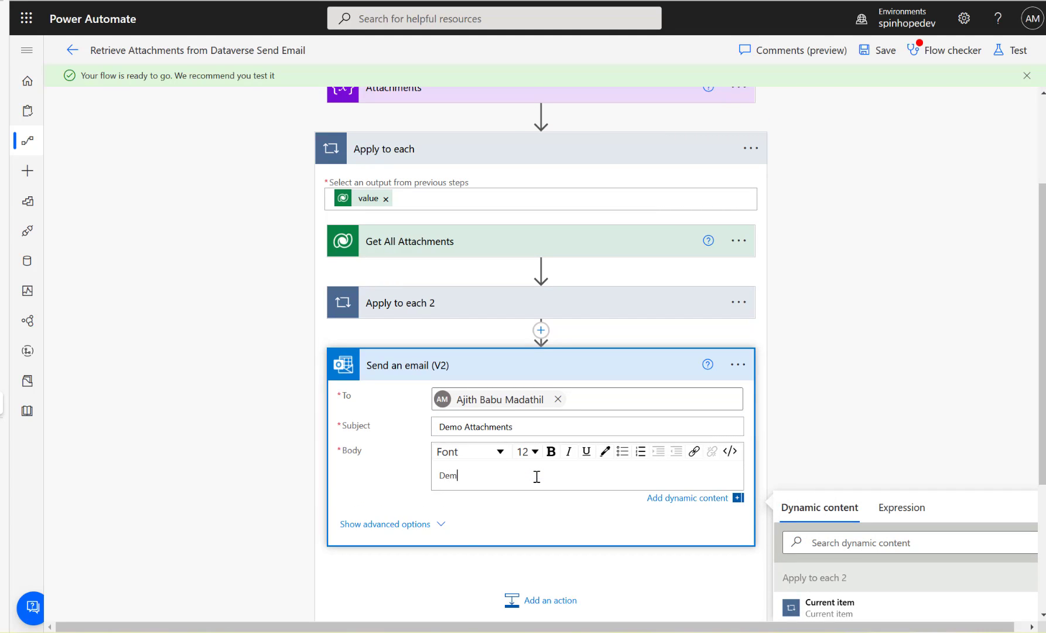
type("o Attachments")
- Reveal the email's advanced attachment fields, adding and then removing a second attachment entry
left_click(392, 525)
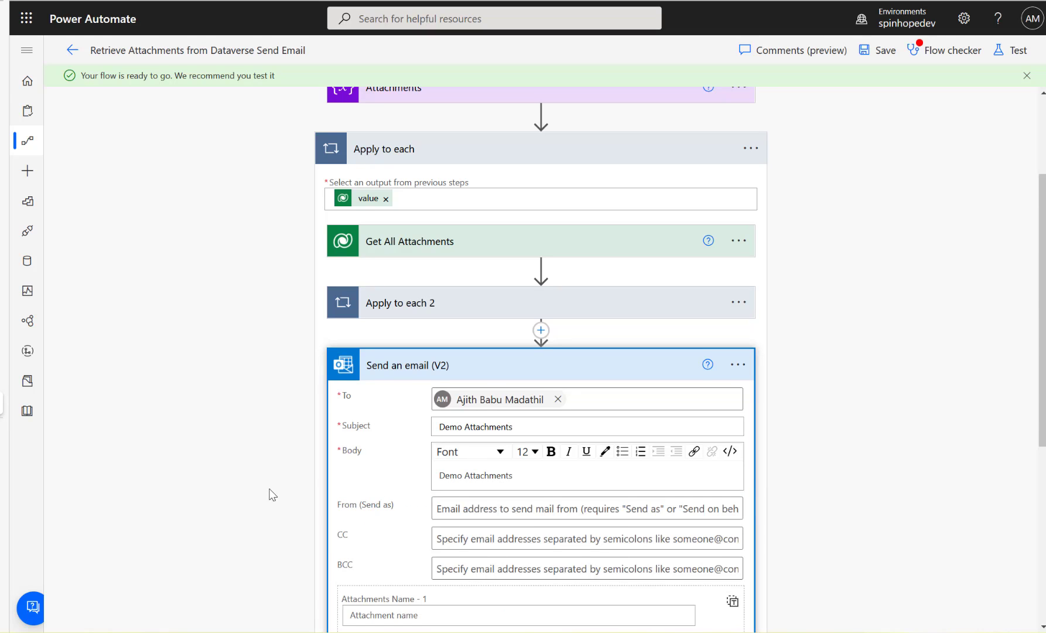
scroll(261, 484, "down", 3)
scroll(262, 484, "down", 2)
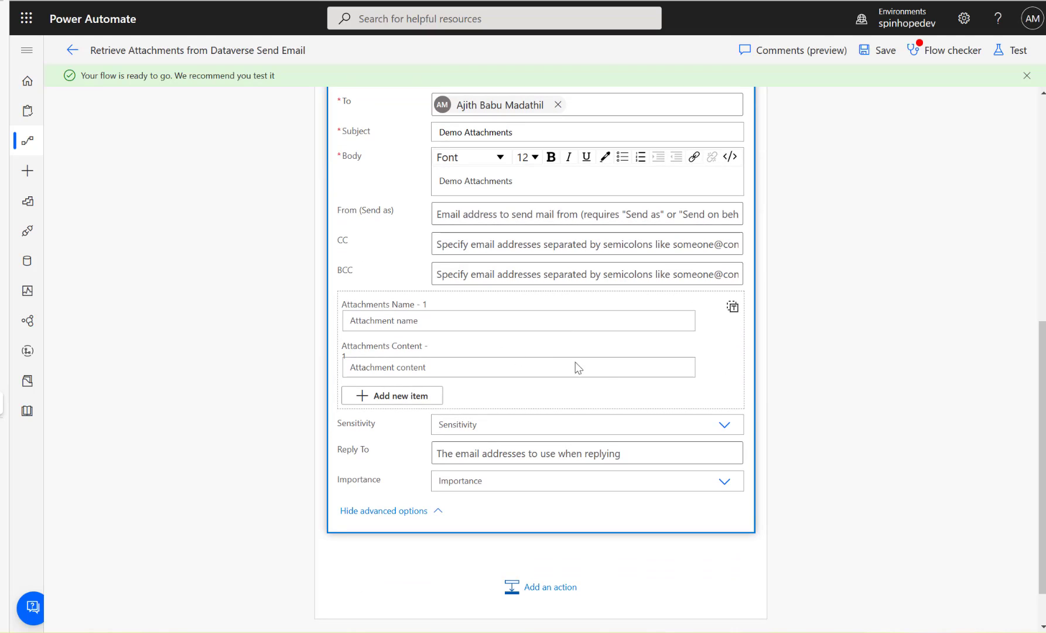
left_click(410, 320)
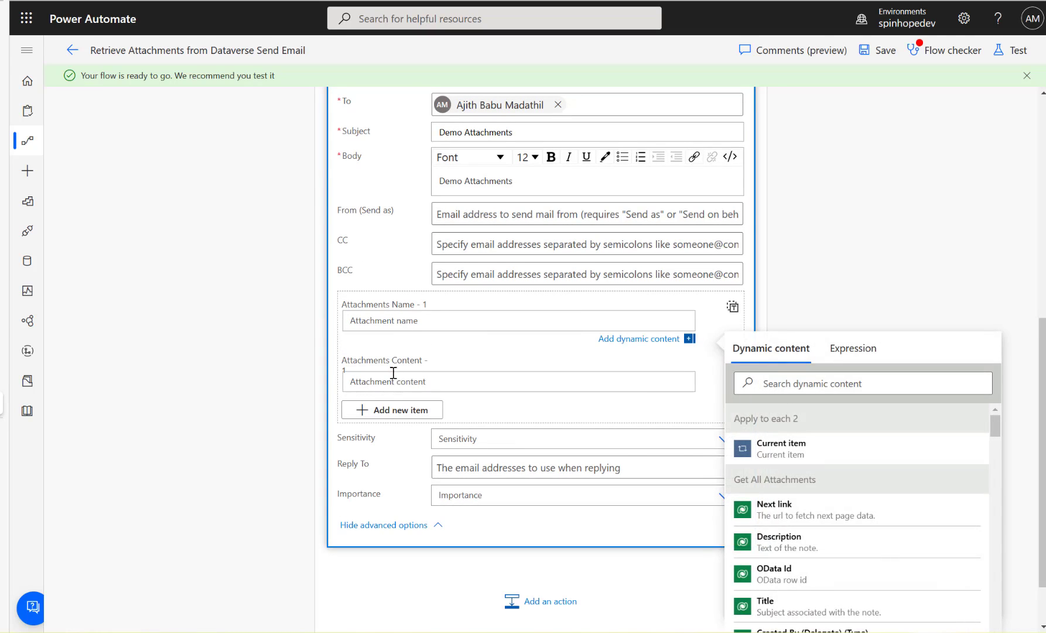
left_click(393, 372)
left_click(396, 417)
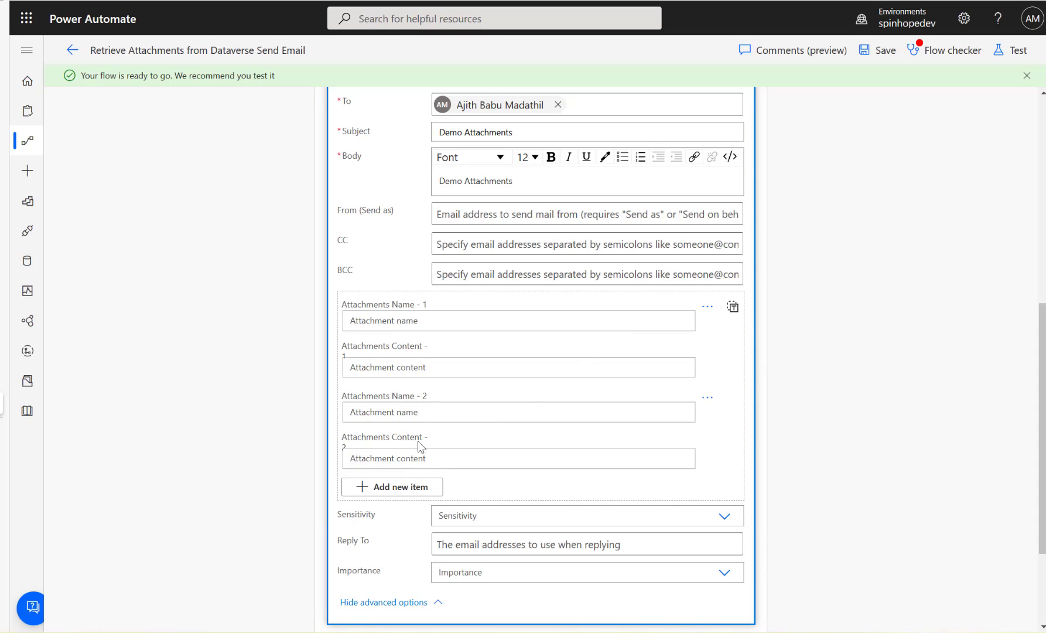
left_click(707, 400)
left_click(717, 422)
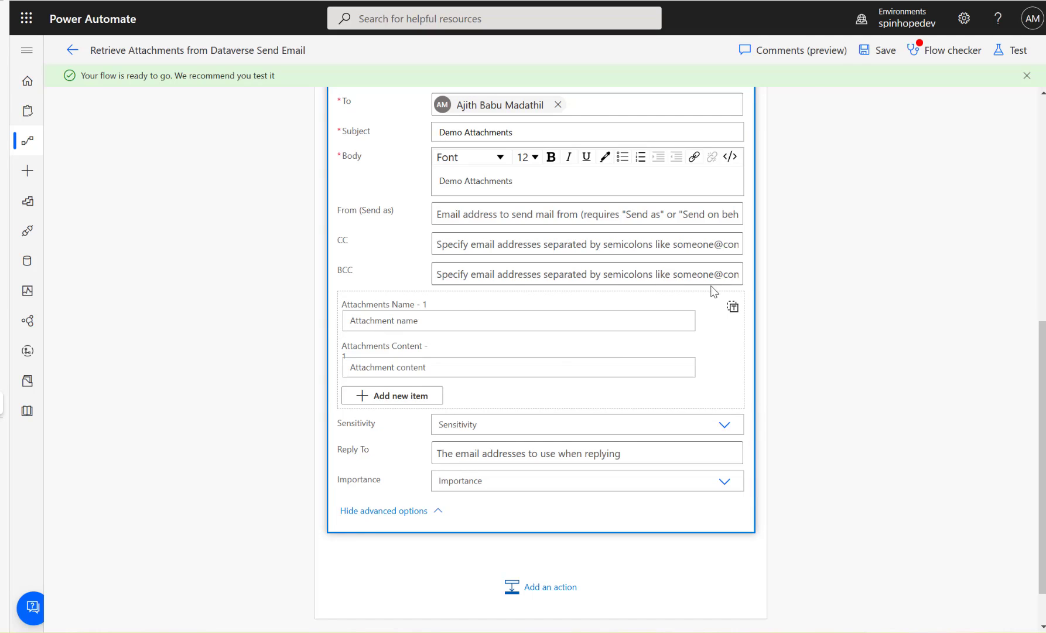
- Switch attachments to a single array input set to the Attachments variable, then collapse the step
left_click(733, 308)
left_click(550, 338)
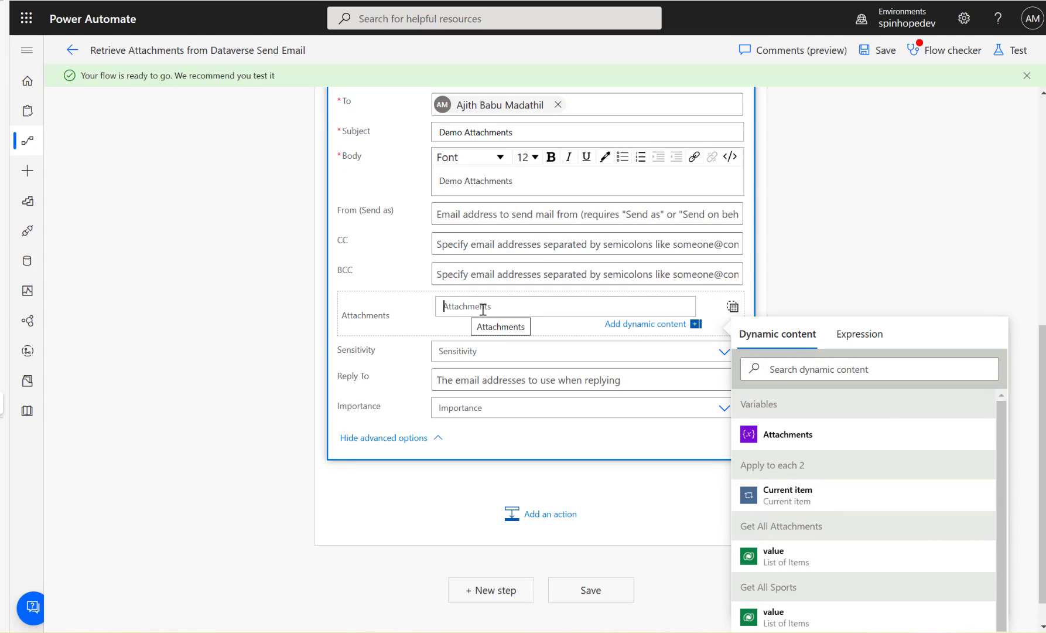
left_click(783, 439)
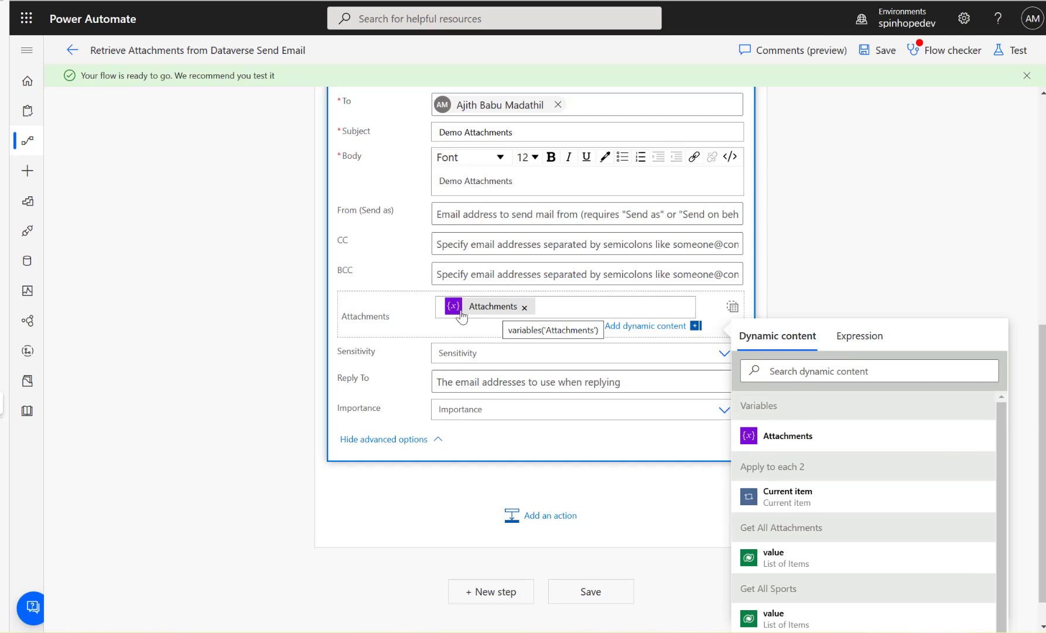
scroll(265, 426, "up", 1)
scroll(265, 425, "up", 3)
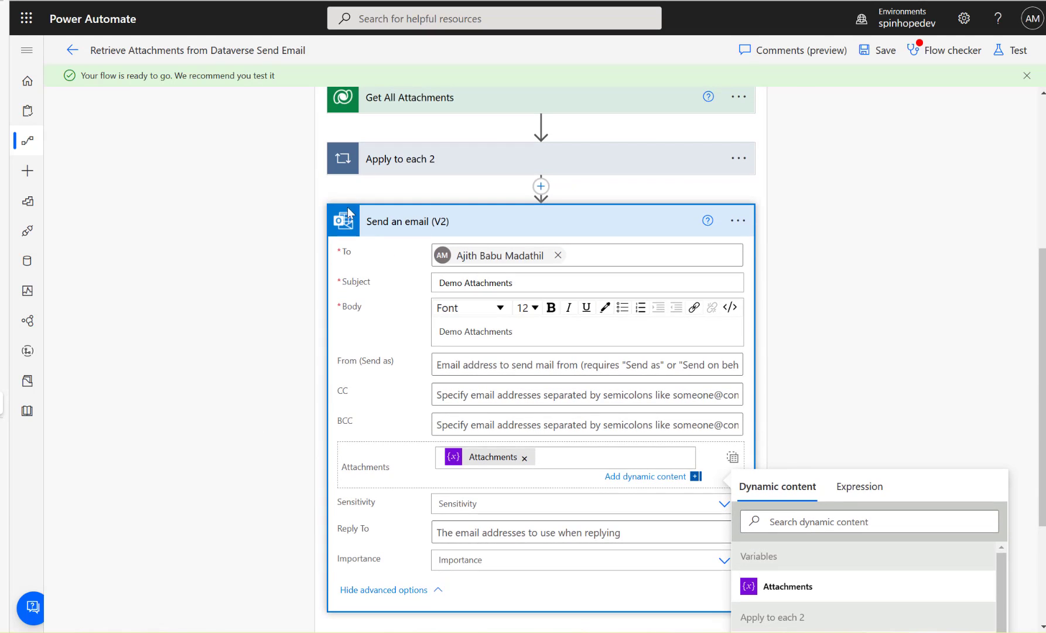
left_click(388, 348)
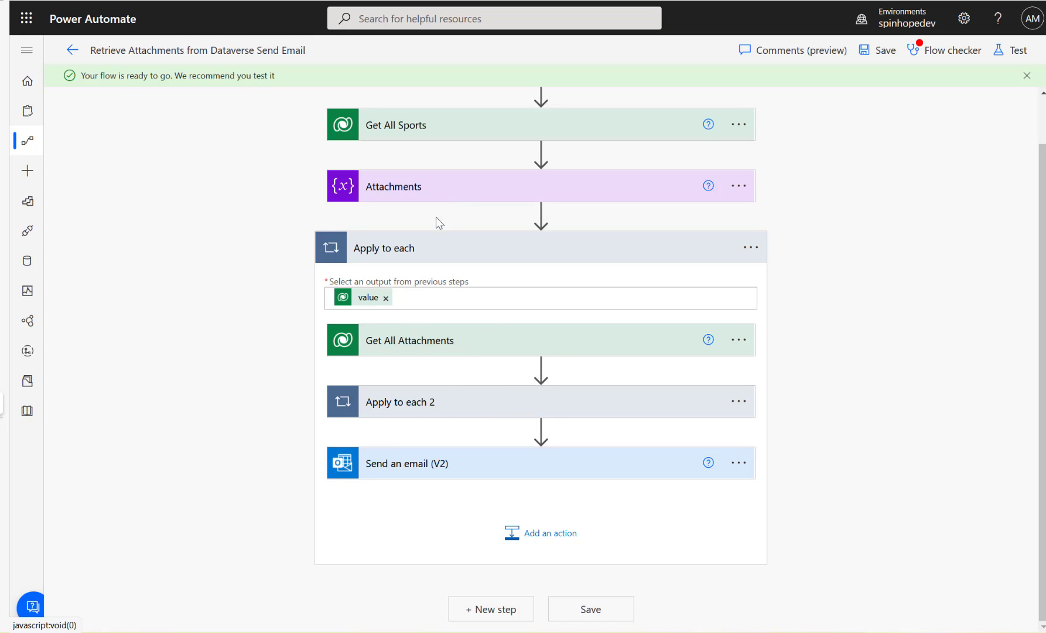
- Add a Set variable step after the Send an email step
left_click(554, 535)
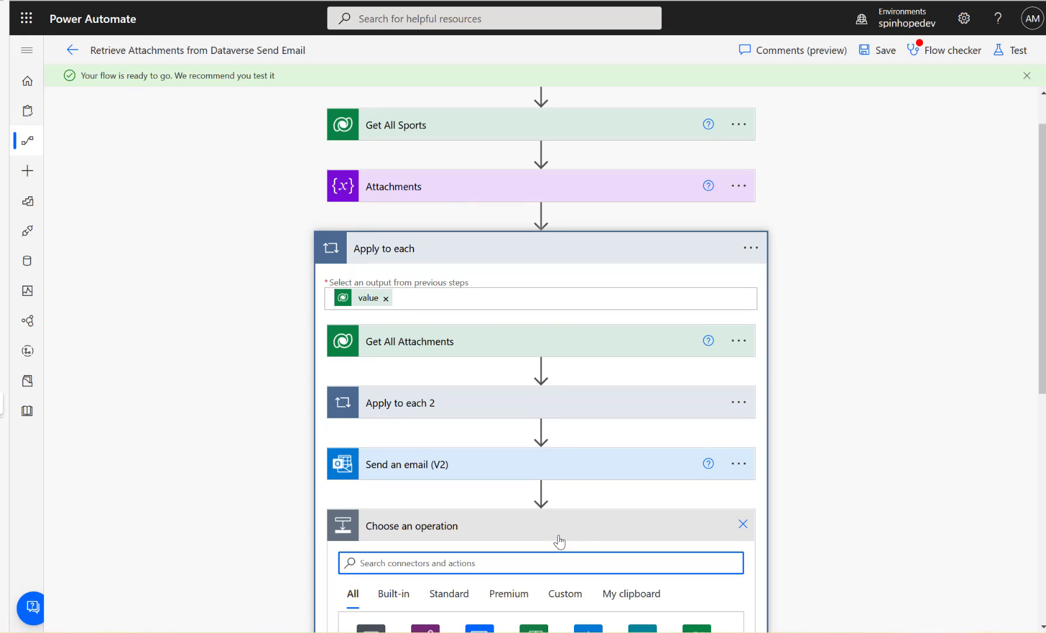
scroll(586, 523, "down", 3)
type("set v")
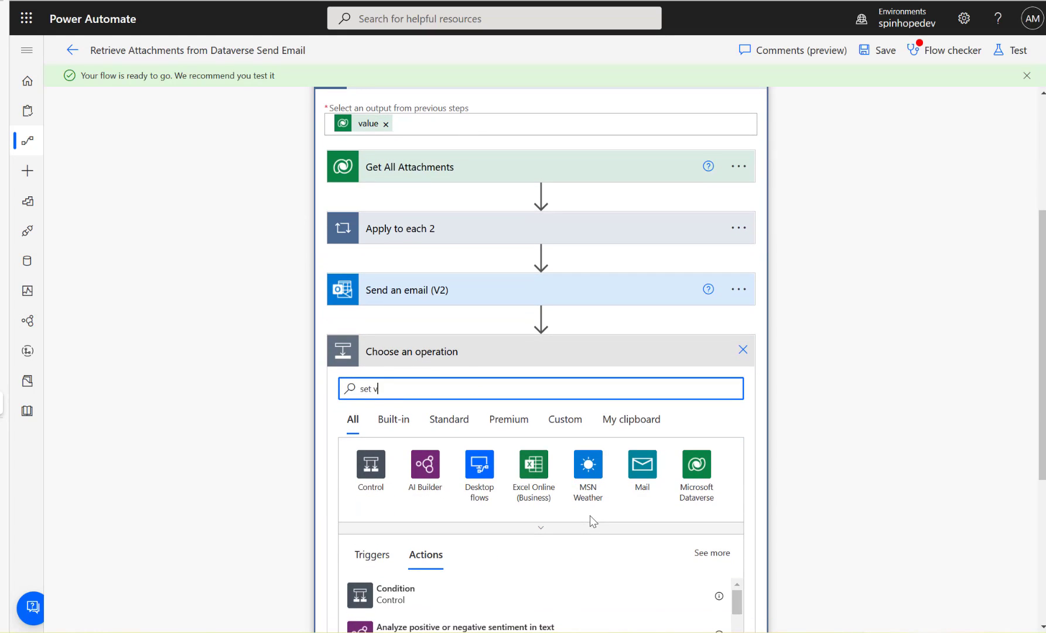
type("ar")
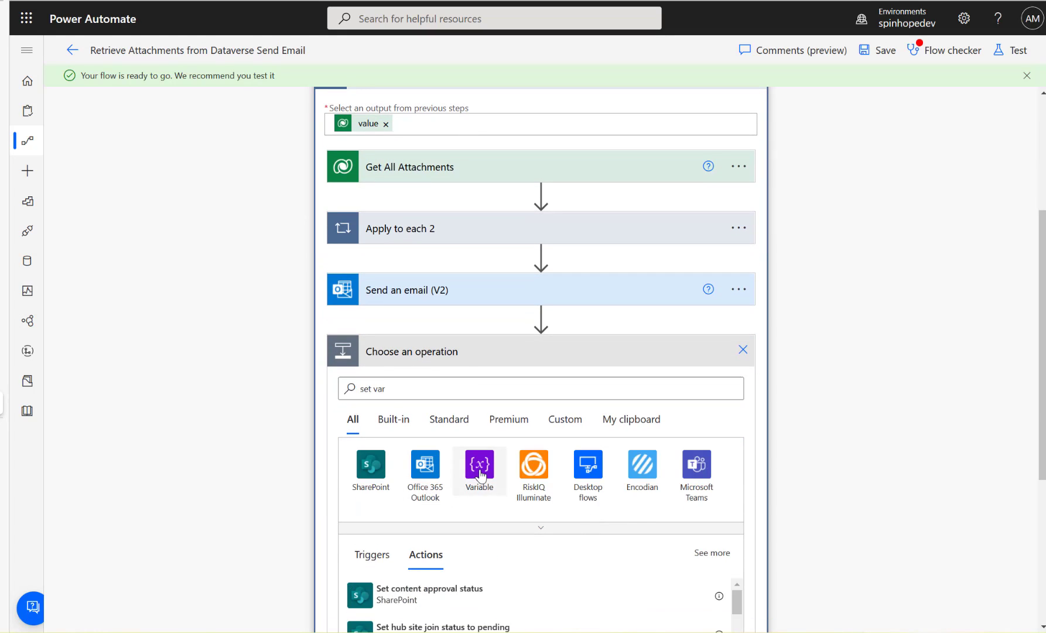
left_click(480, 466)
scroll(479, 473, "down", 3)
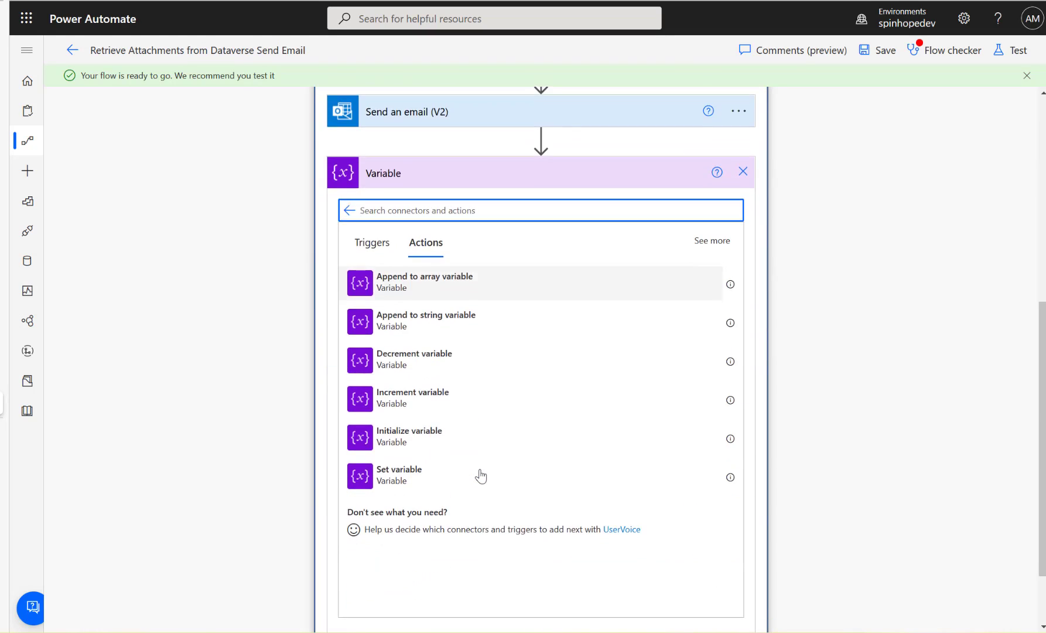
left_click(396, 469)
- Set the Attachments variable's value to the expression null
left_click(521, 437)
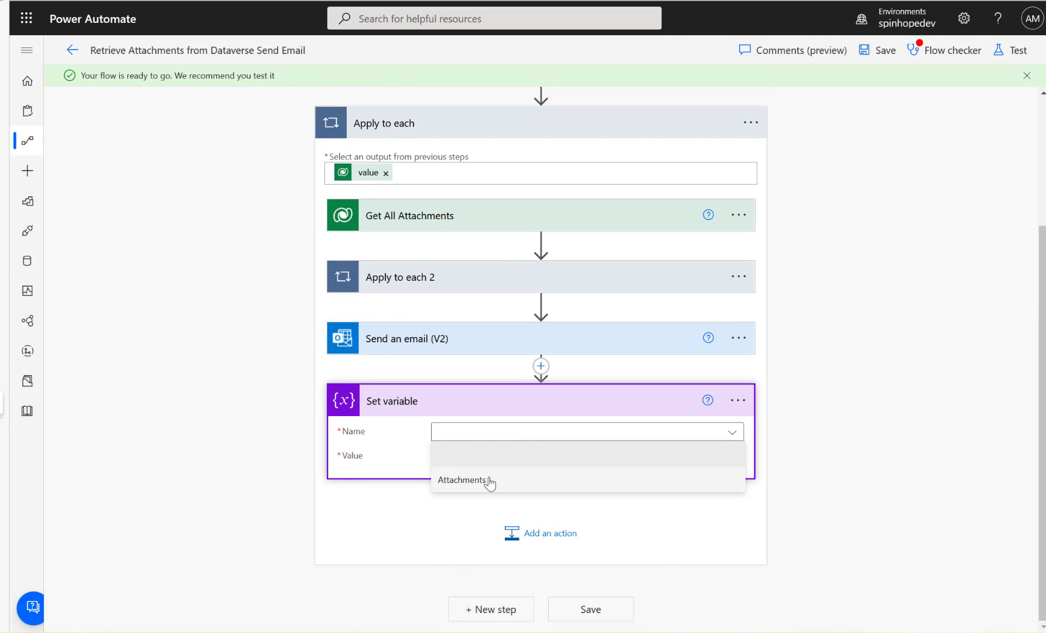
left_click(490, 483)
left_click(500, 457)
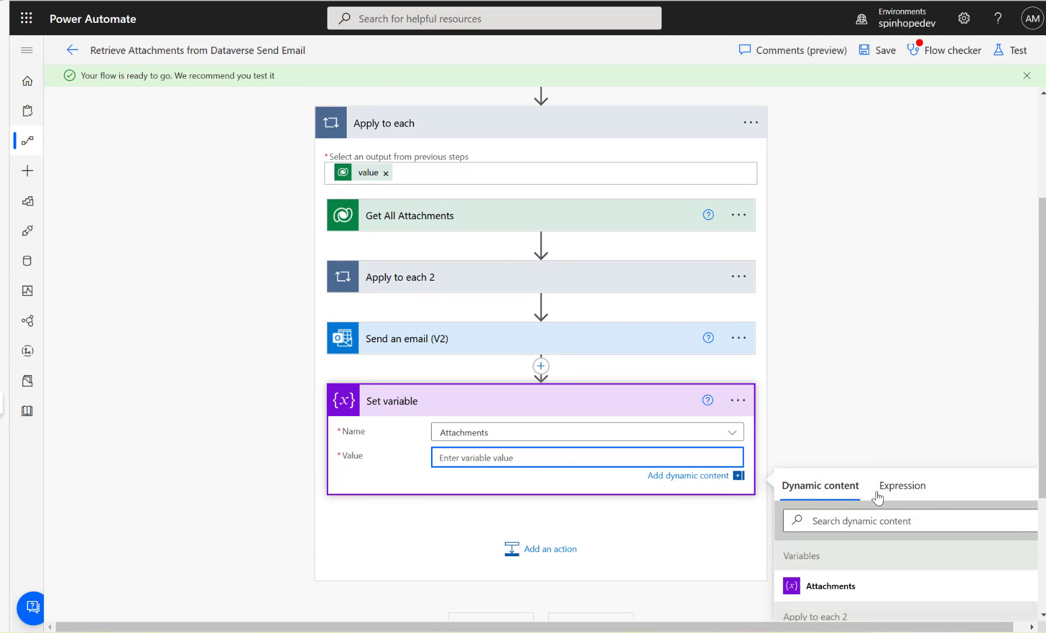
left_click(890, 488)
type("null")
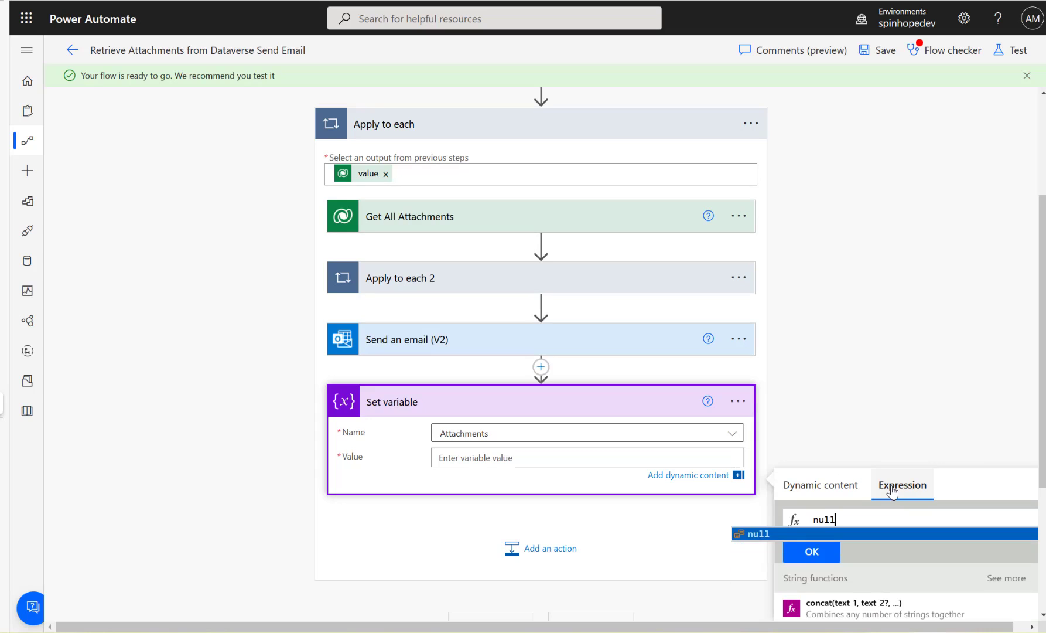
left_click(806, 532)
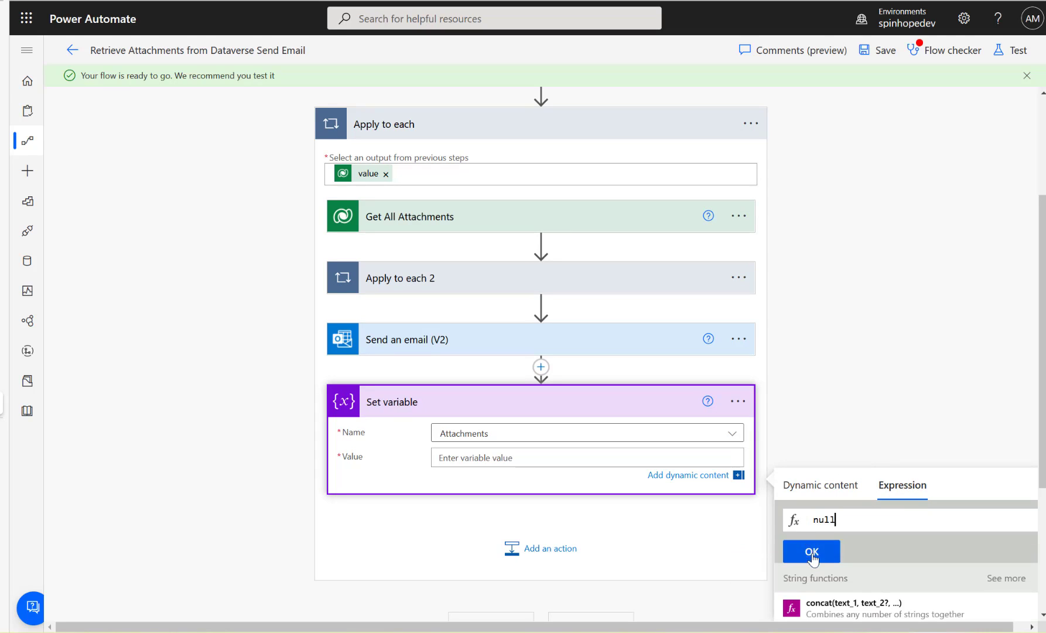
left_click(812, 553)
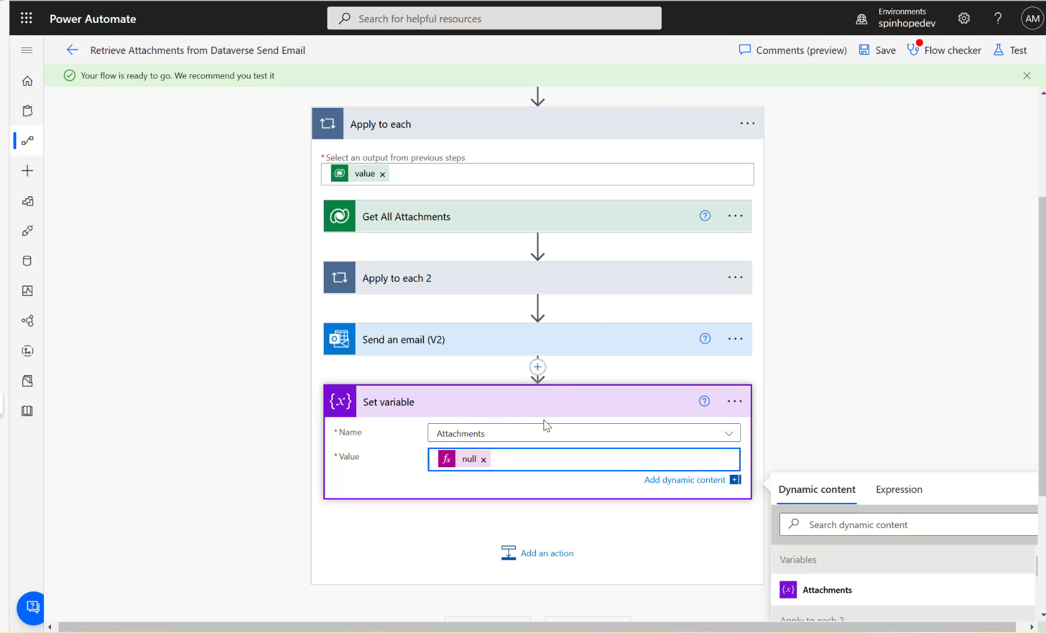
left_click(794, 422)
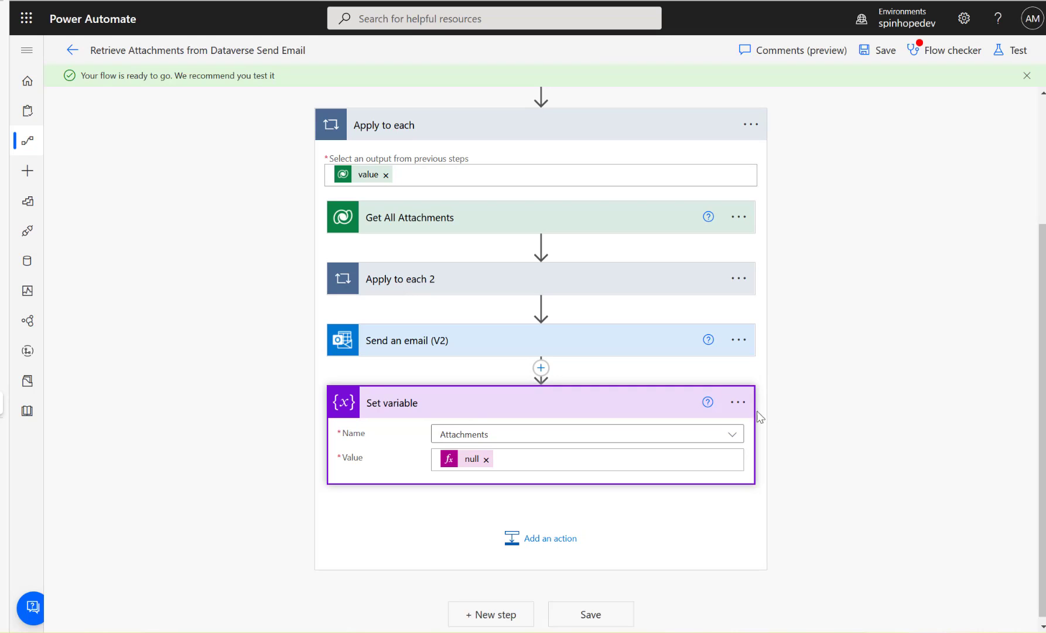
- Rename the Set variable step to 'Reset Attachment Variable'
left_click(738, 402)
left_click(818, 461)
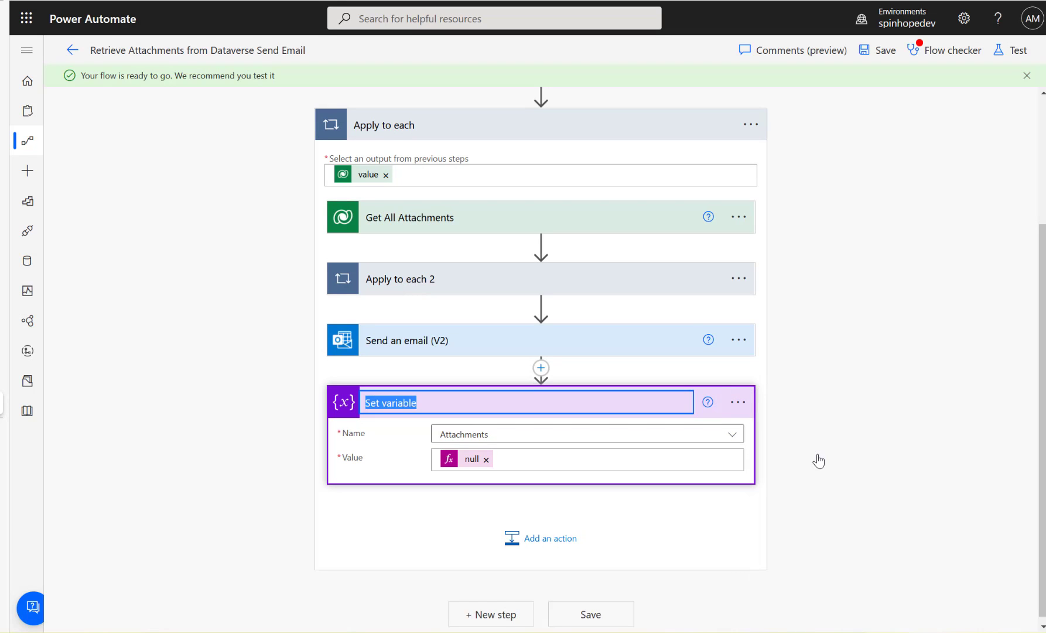
type("Res")
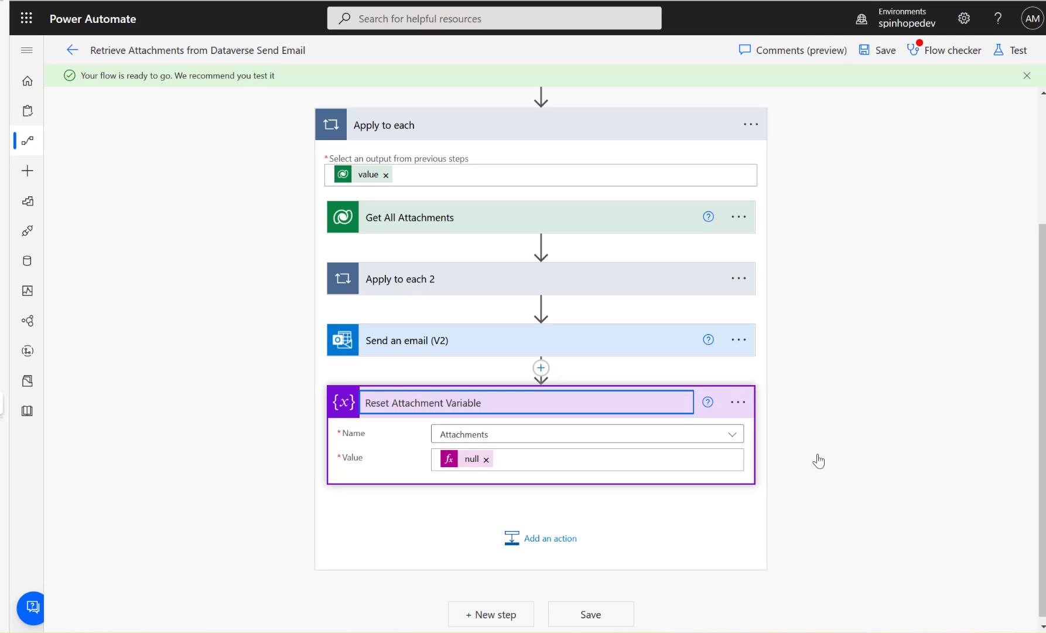
left_click(958, 359)
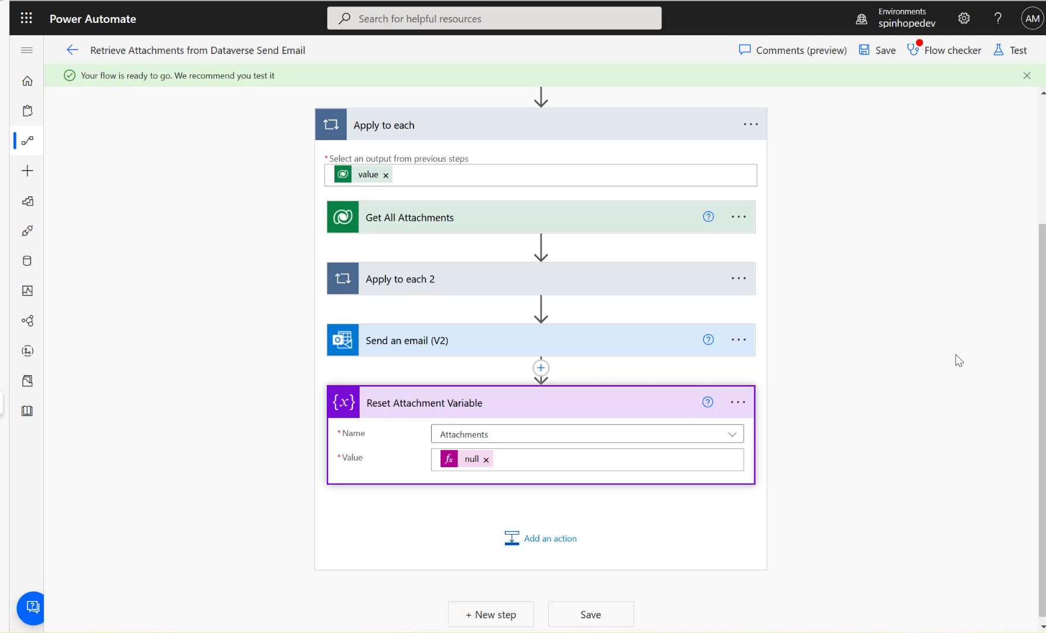
- Save the flow from the toolbar
left_click(890, 59)
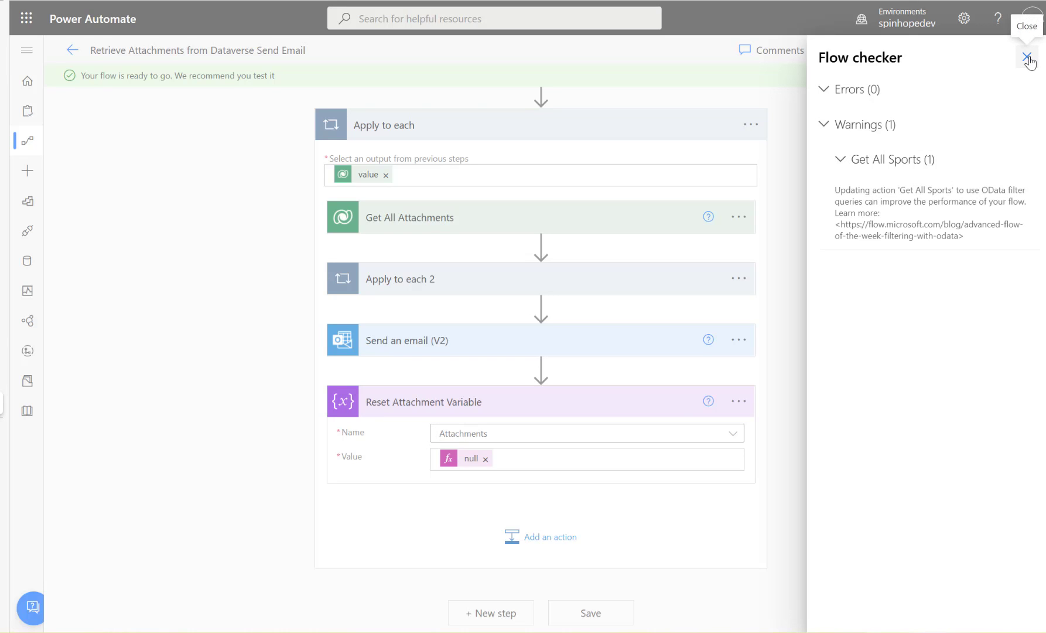
- Run a manual test of the flow and open its successful run results
left_click(1027, 58)
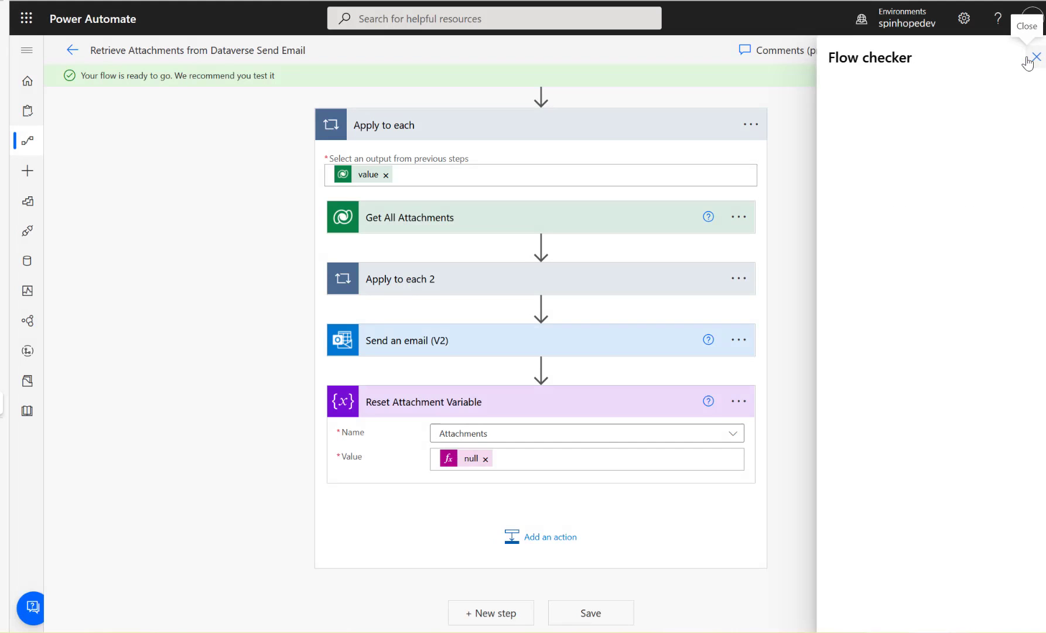
left_click(1005, 54)
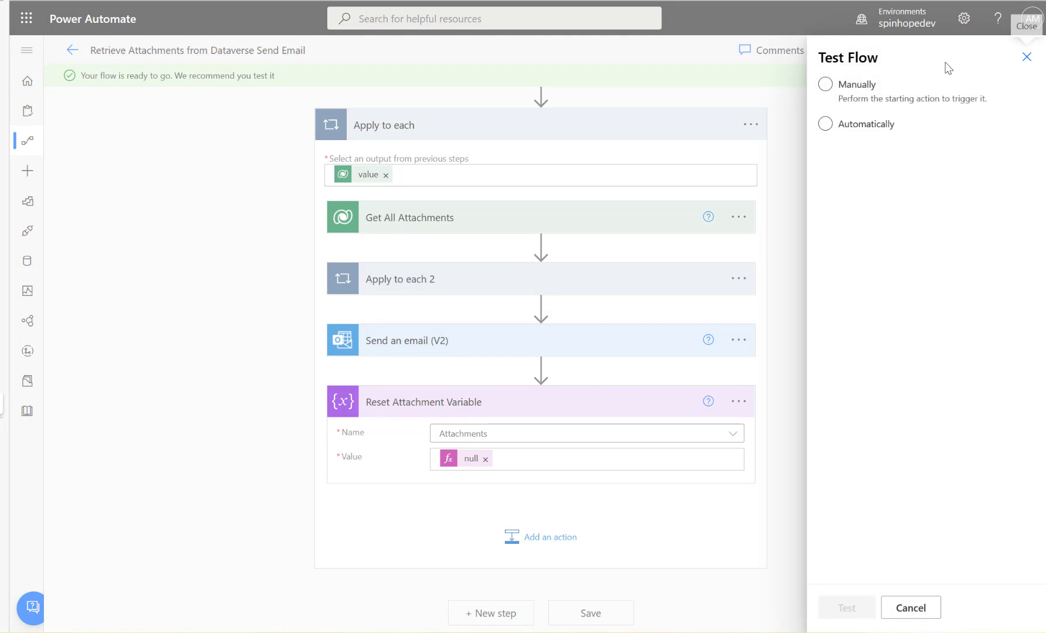
left_click(840, 87)
left_click(848, 608)
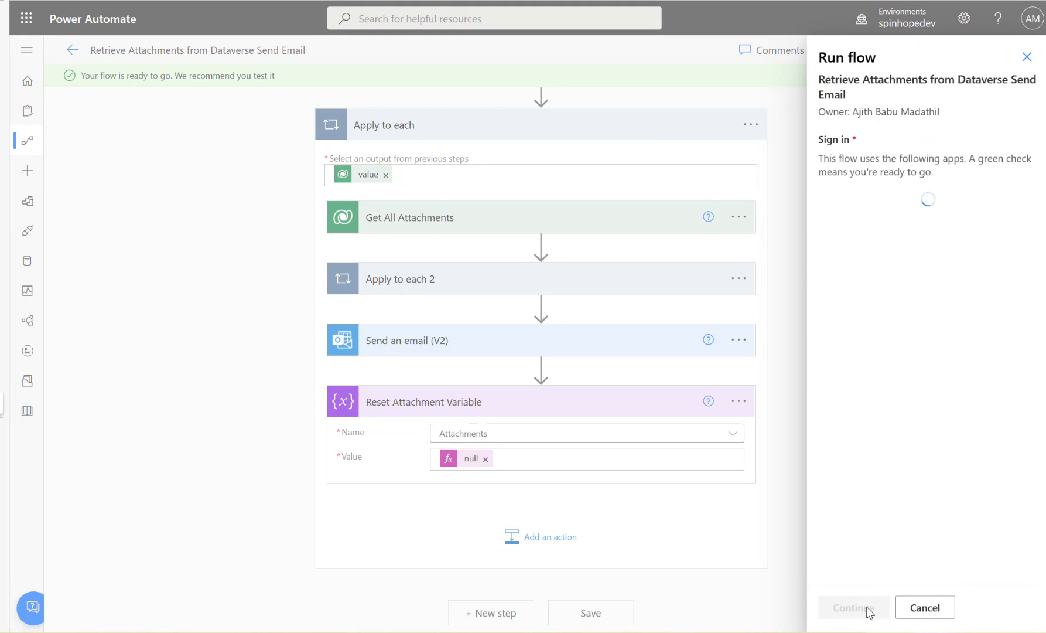
left_click(856, 609)
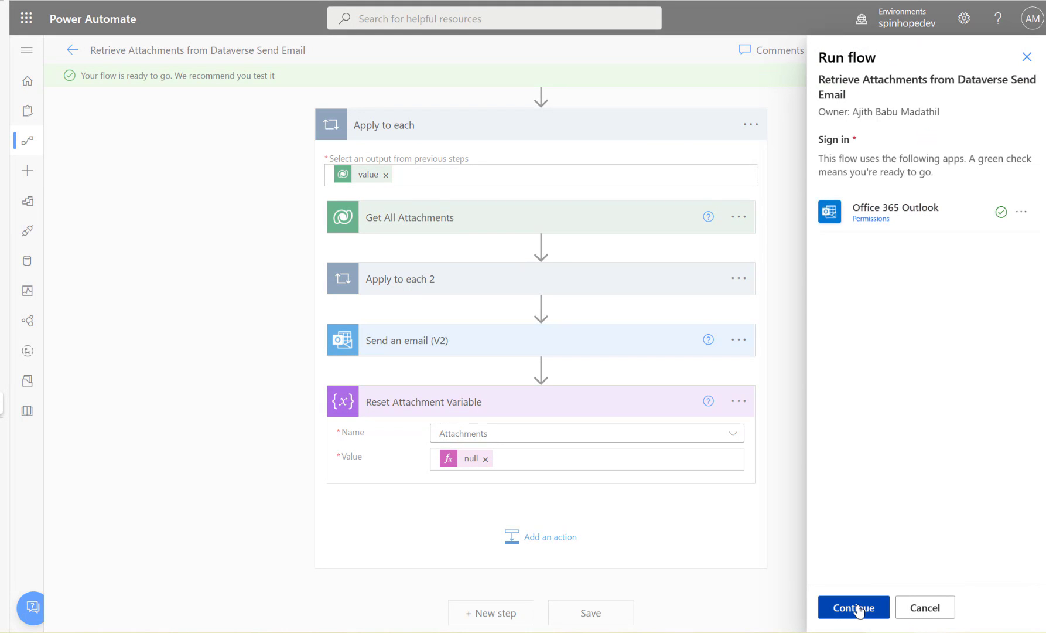
left_click(858, 608)
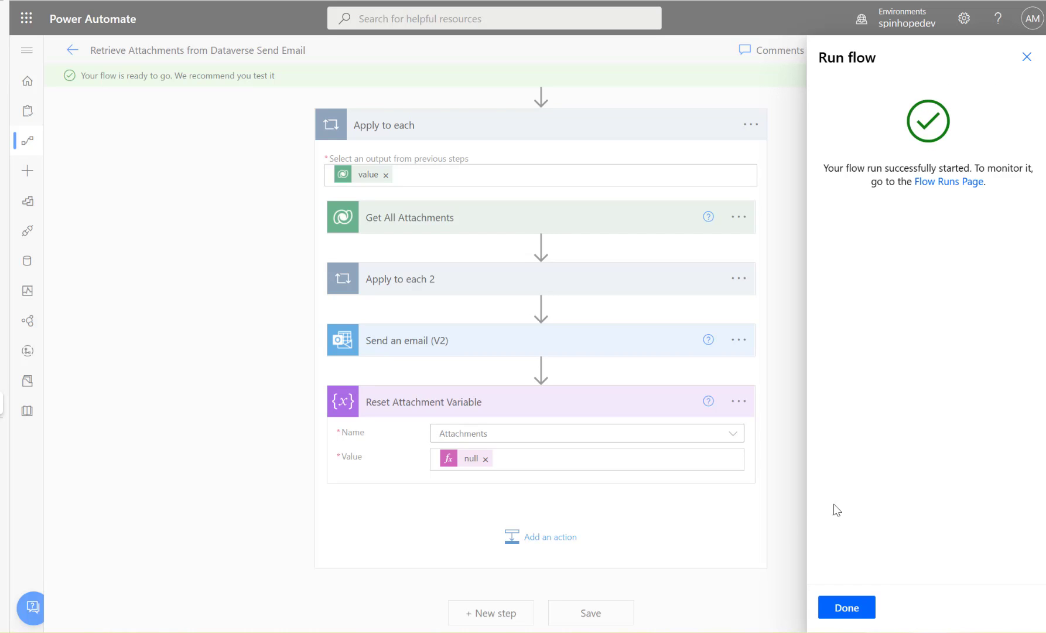
left_click(860, 612)
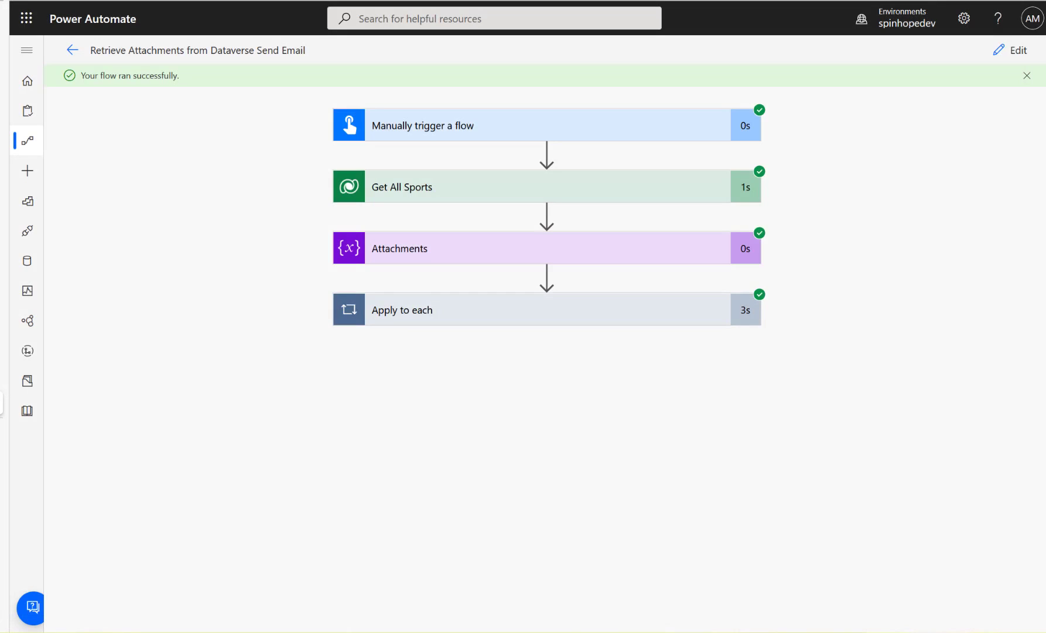
- Return to the editor, expand Apply to each 2, and show Each Filename and Content's inputs
left_click(1012, 54)
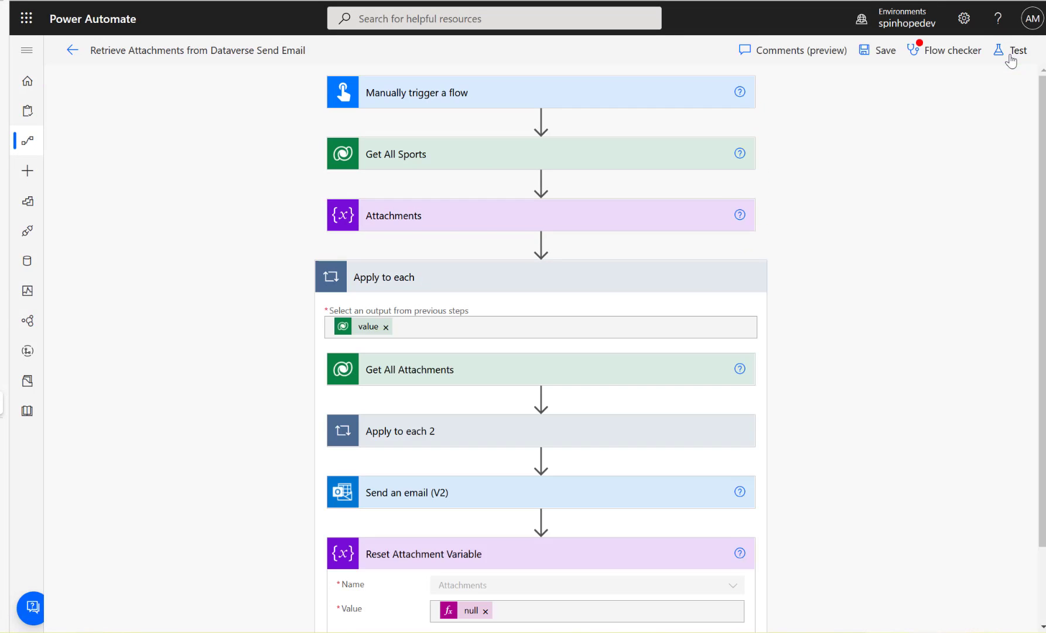
scroll(223, 328, "down", 2)
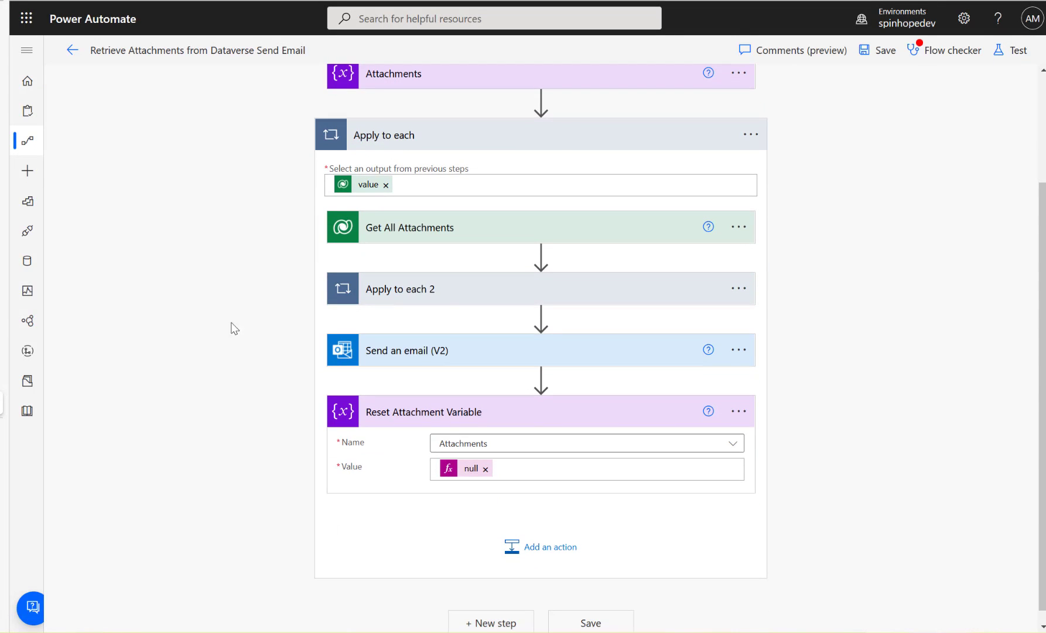
left_click(440, 307)
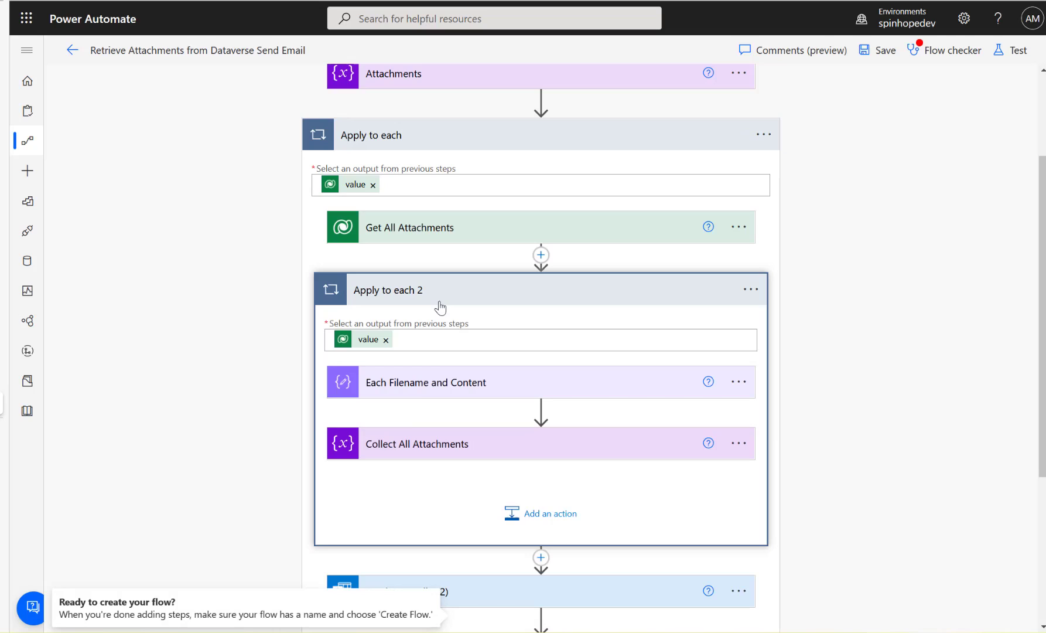
left_click(417, 392)
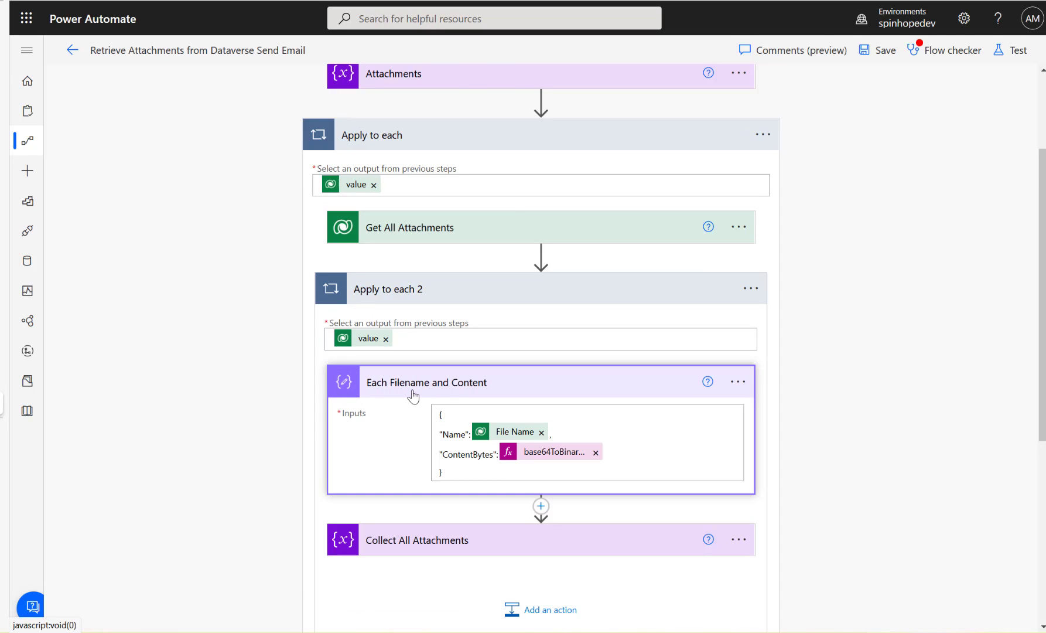